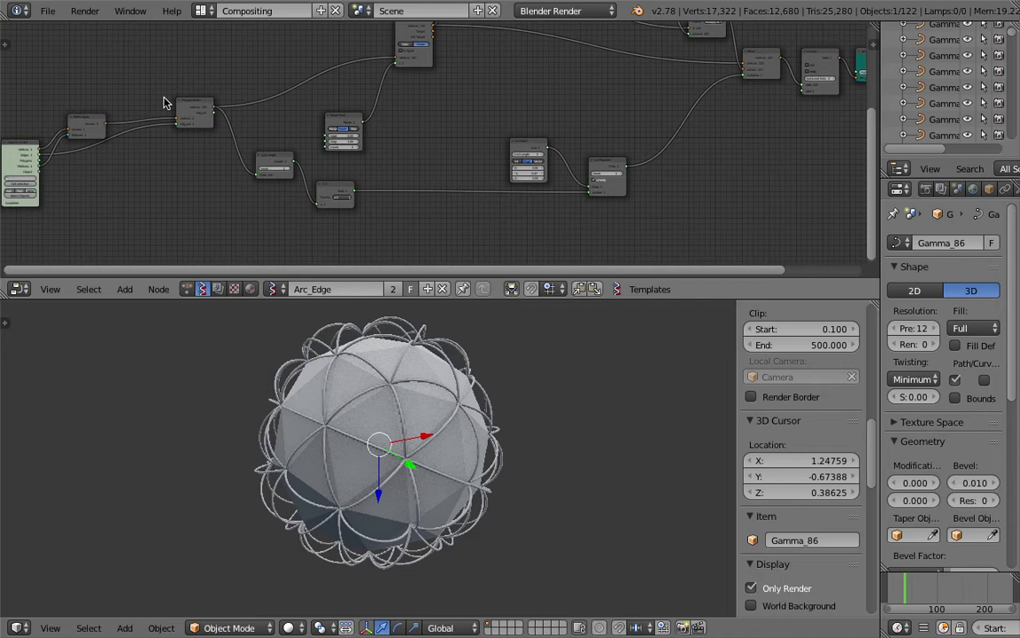
# Examine the arcs running over the icosphere's edges from several sides, together with the Arc_Edge node tree.
pyautogui.moveTo(465, 392); pyautogui.dragTo(462, 330, button='middle')
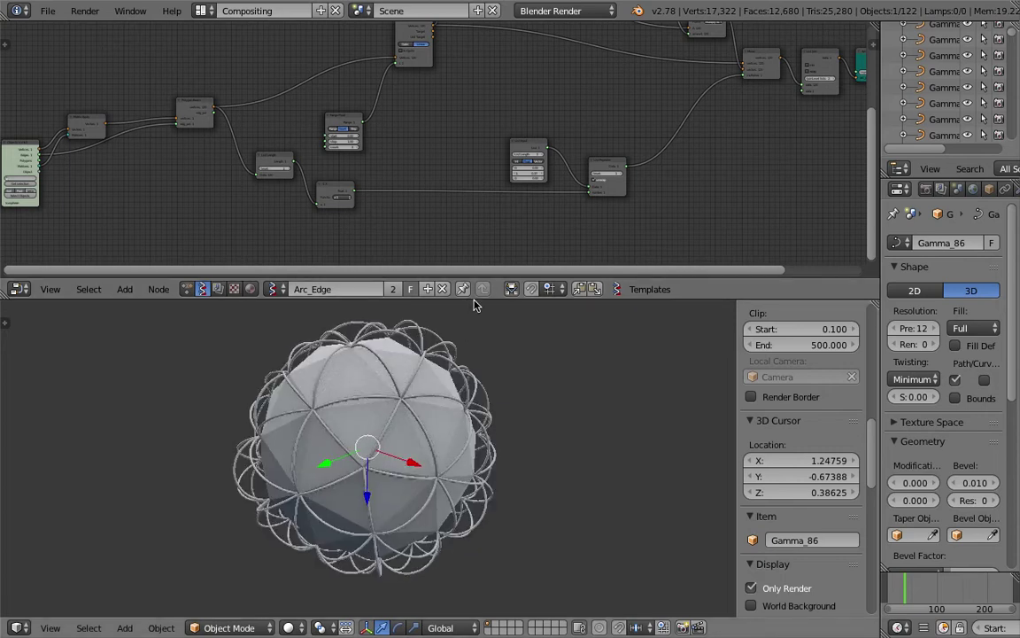
pyautogui.moveTo(427, 278); pyautogui.dragTo(427, 294)
pyautogui.moveTo(471, 466); pyautogui.dragTo(435, 443, button='middle')
pyautogui.scroll(2, 498, 425)
pyautogui.scroll(-2, 417, 430)
pyautogui.scroll(3, 396, 456)
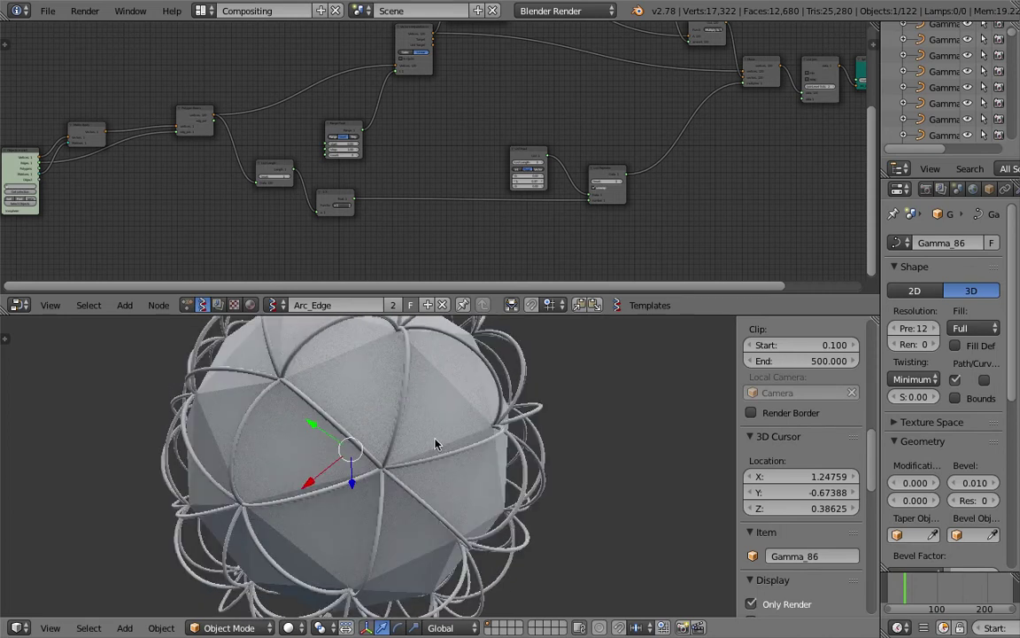
pyautogui.moveTo(417, 395); pyautogui.dragTo(385, 376, button='middle')
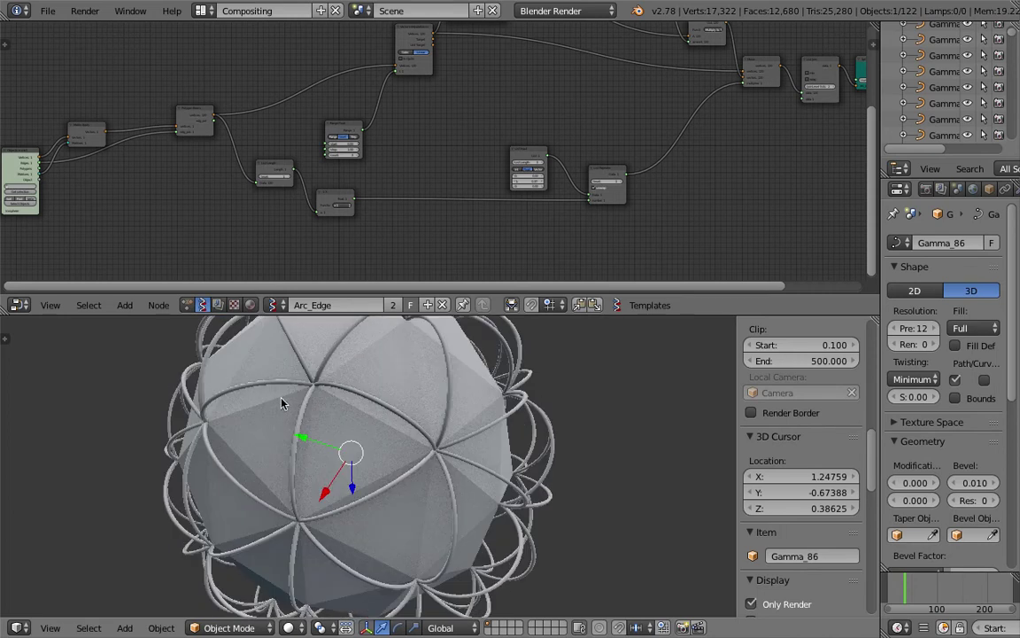
pyautogui.moveTo(282, 404); pyautogui.dragTo(324, 400, button='middle')
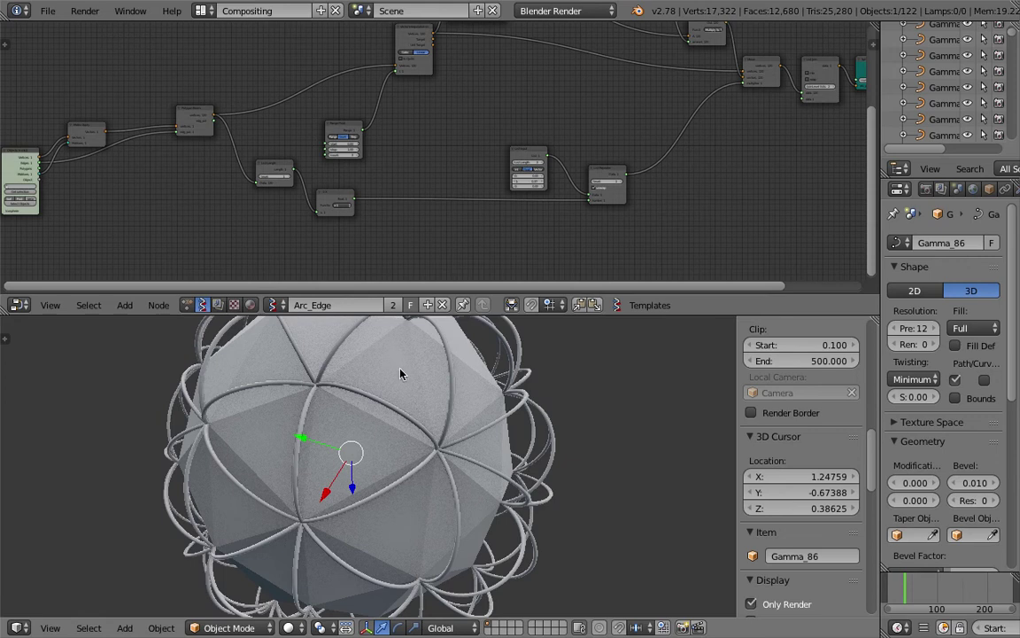
pyautogui.moveTo(429, 391); pyautogui.dragTo(307, 397, button='middle')
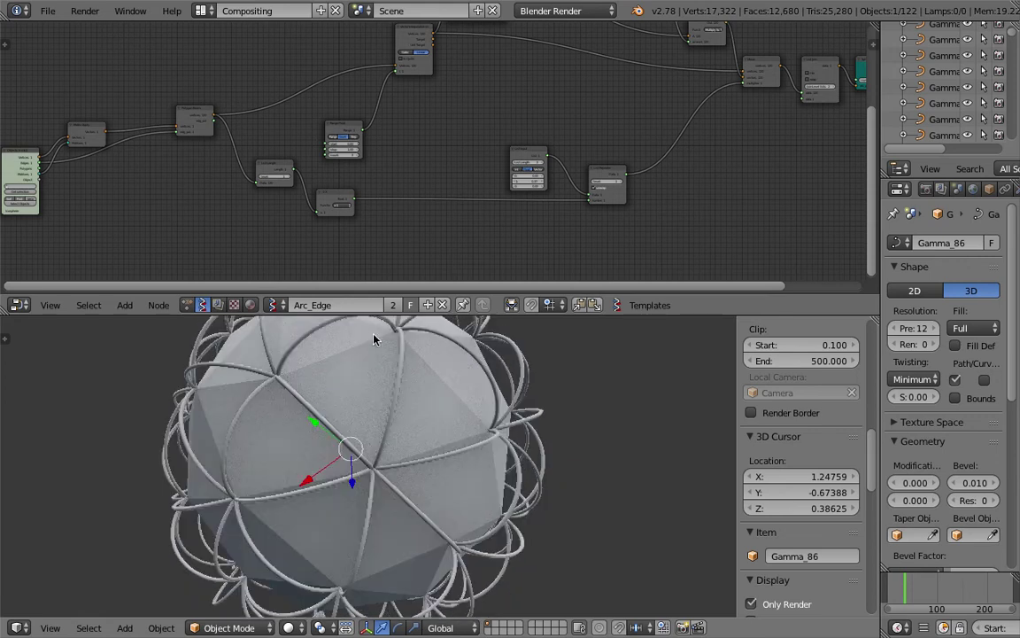
pyautogui.moveTo(445, 392); pyautogui.dragTo(519, 342, button='middle')
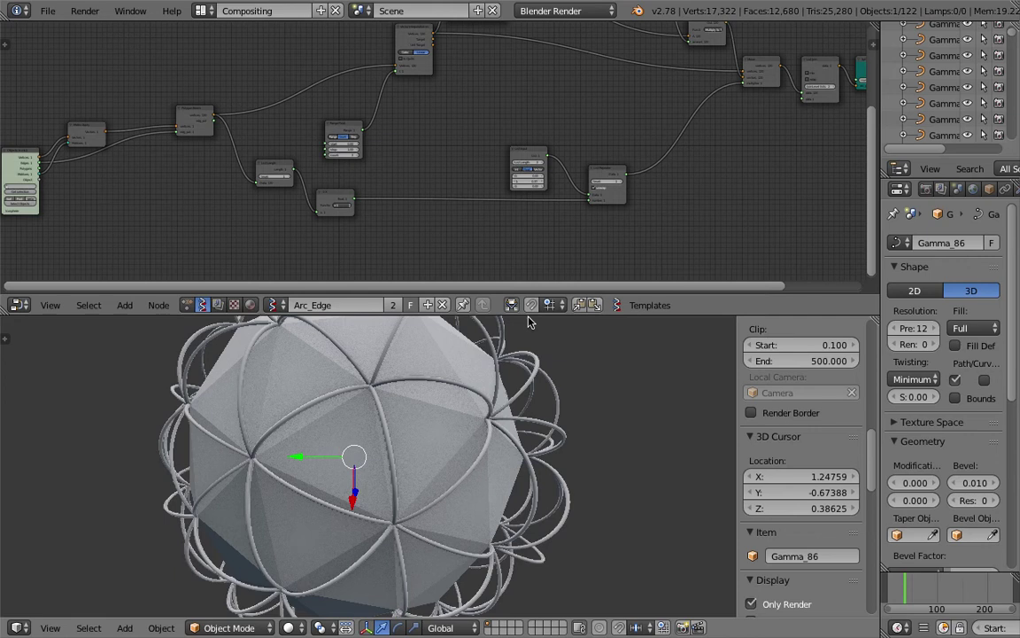
pyautogui.moveTo(529, 315); pyautogui.dragTo(529, 290)
pyautogui.moveTo(514, 418)
pyautogui.mouseDown(button='middle')
pyautogui.moveTo(464, 442)
pyautogui.moveTo(485, 398)
pyautogui.moveTo(478, 433)
pyautogui.moveTo(494, 444)
pyautogui.moveTo(344, 392)
pyautogui.moveTo(347, 363)
pyautogui.moveTo(370, 400)
pyautogui.moveTo(315, 393)
pyautogui.moveTo(313, 411)
pyautogui.moveTo(246, 398)
pyautogui.mouseUp(button='middle')
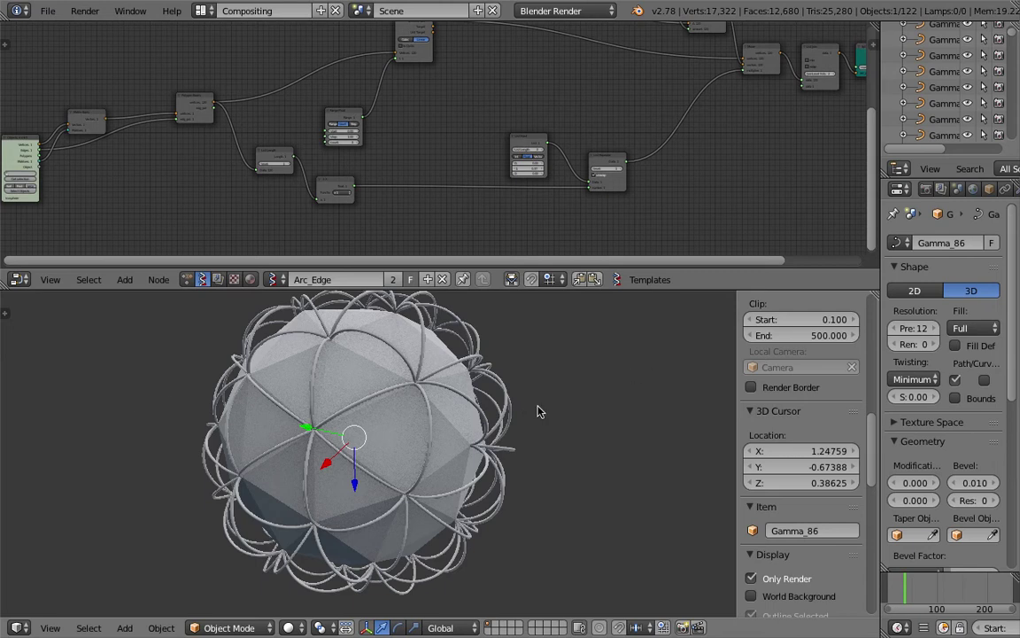
pyautogui.moveTo(427, 401); pyautogui.dragTo(352, 348, button='middle')
pyautogui.moveTo(411, 394); pyautogui.dragTo(426, 331, button='middle')
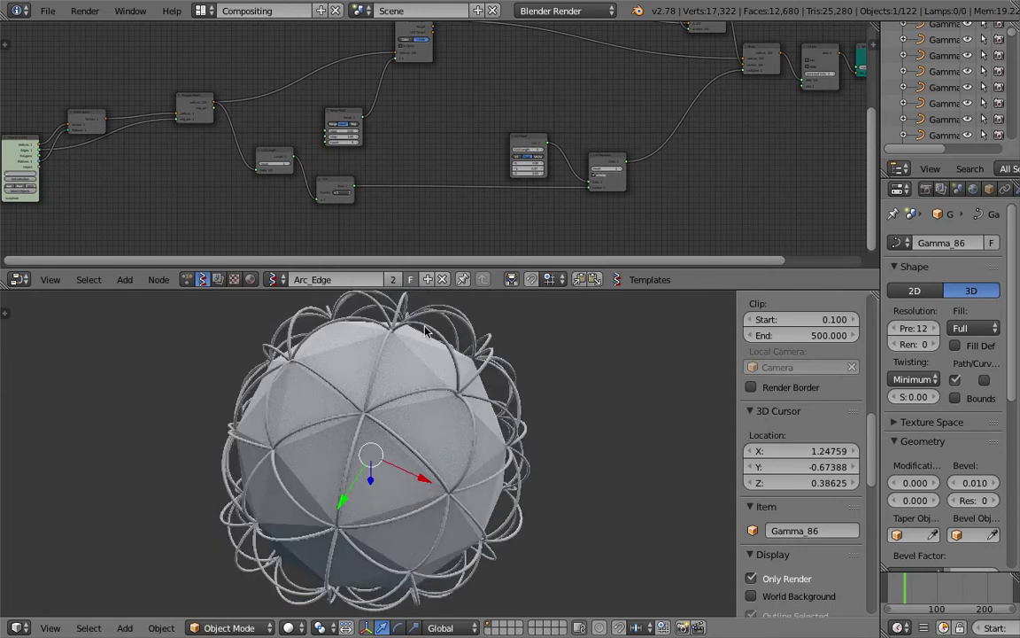
pyautogui.moveTo(420, 373); pyautogui.dragTo(462, 382, button='middle')
pyautogui.moveTo(520, 366); pyautogui.dragTo(417, 390, button='middle')
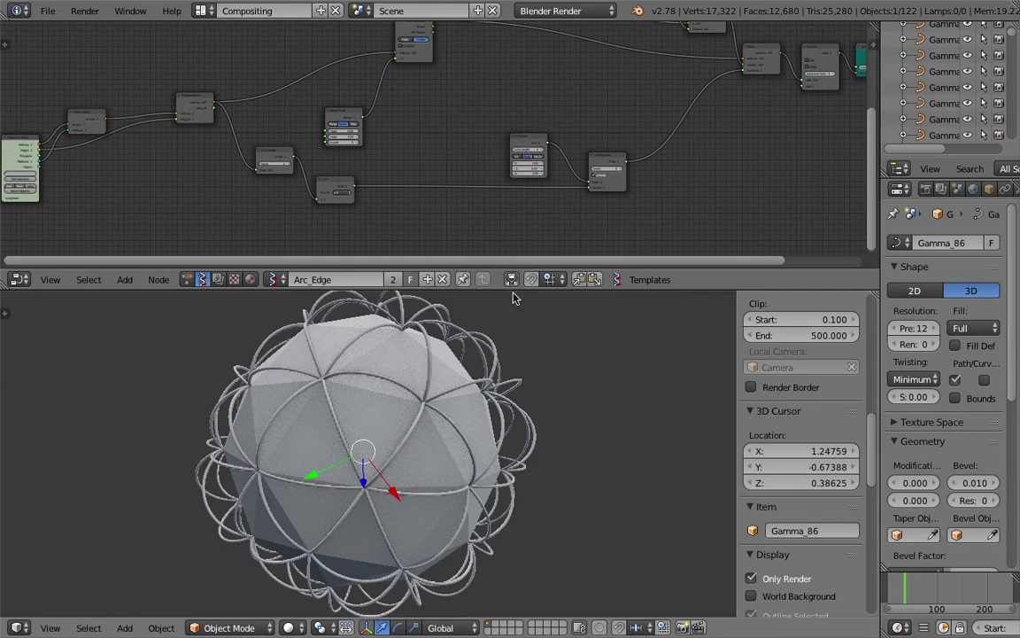
pyautogui.moveTo(515, 291); pyautogui.dragTo(516, 264)
pyautogui.scroll(-2, 443, 155)
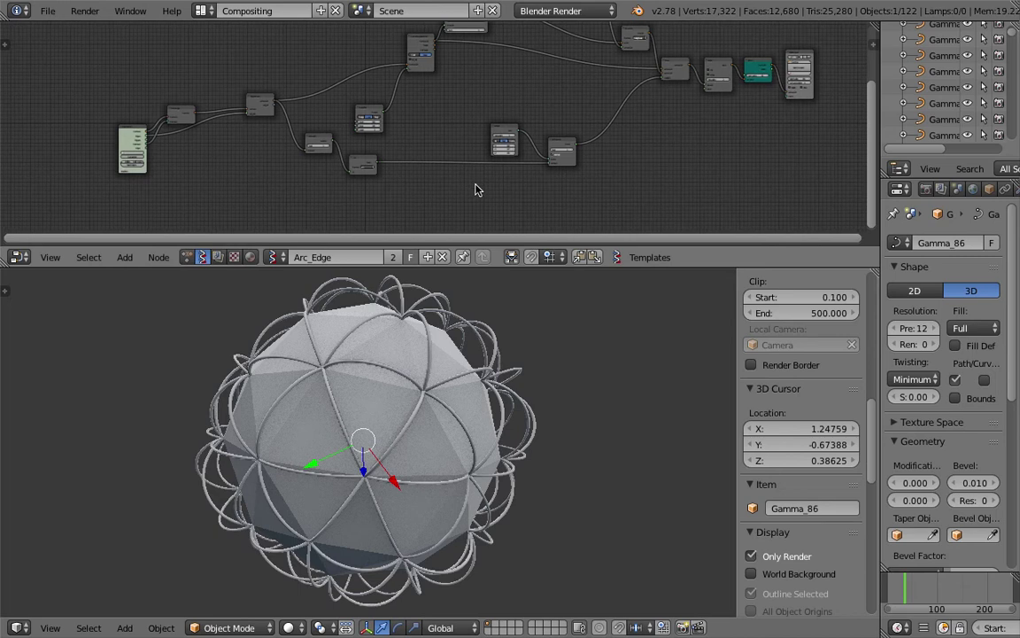
pyautogui.moveTo(606, 384); pyautogui.dragTo(465, 334, button='middle')
pyautogui.scroll(3, 434, 390)
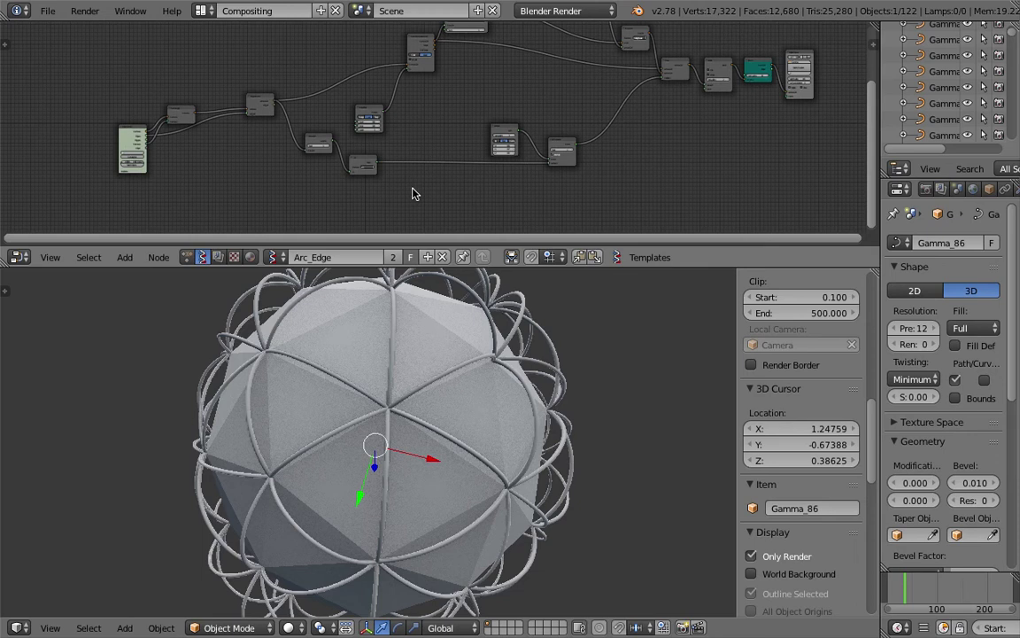
pyautogui.moveTo(426, 364); pyautogui.dragTo(540, 412, button='middle')
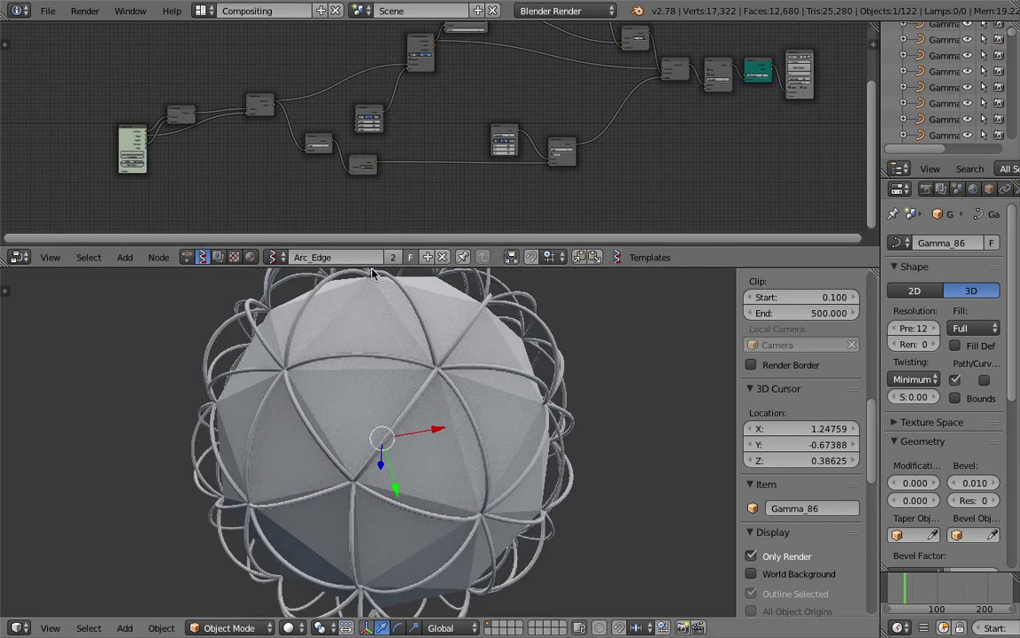
# Inspect the Objects in mk3, Matrix Apply and Polygon Boom nodes at the start of the node tree.
pyautogui.moveTo(264, 177); pyautogui.dragTo(340, 183, button='middle')
pyautogui.scroll(2, 216, 135)
pyautogui.moveTo(172, 119); pyautogui.dragTo(155, 111)
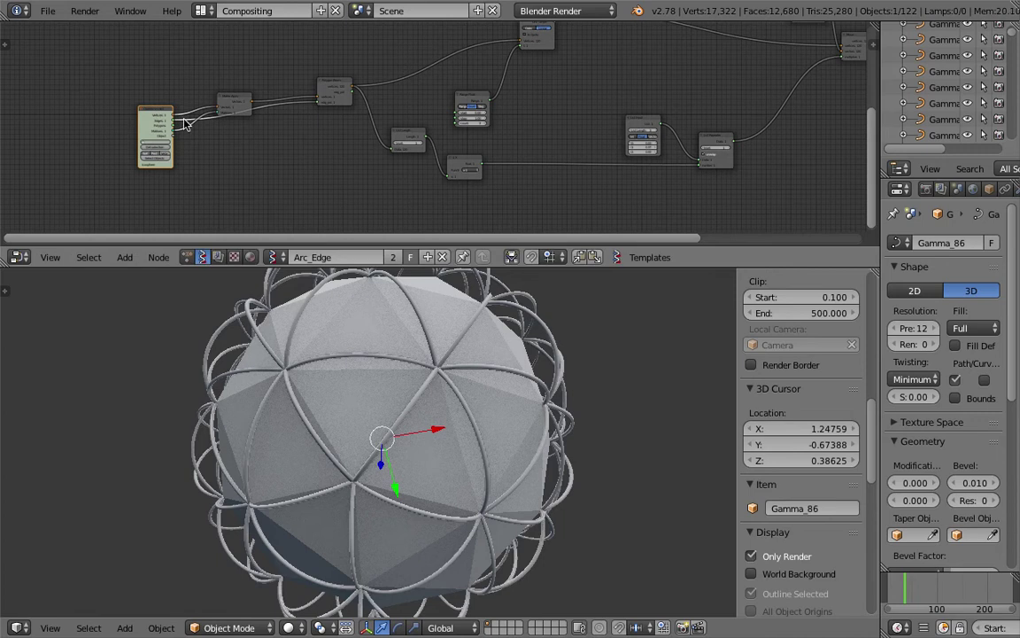
pyautogui.scroll(5, 187, 124)
pyautogui.moveTo(235, 139); pyautogui.dragTo(451, 172, button='middle')
pyautogui.scroll(2, 332, 155)
pyautogui.scroll(1, 332, 157)
# Select the icosphere and examine its edge arcs from several sides, along with the List Length and Range Float nodes.
pyautogui.moveTo(418, 323); pyautogui.dragTo(488, 376, button='middle')
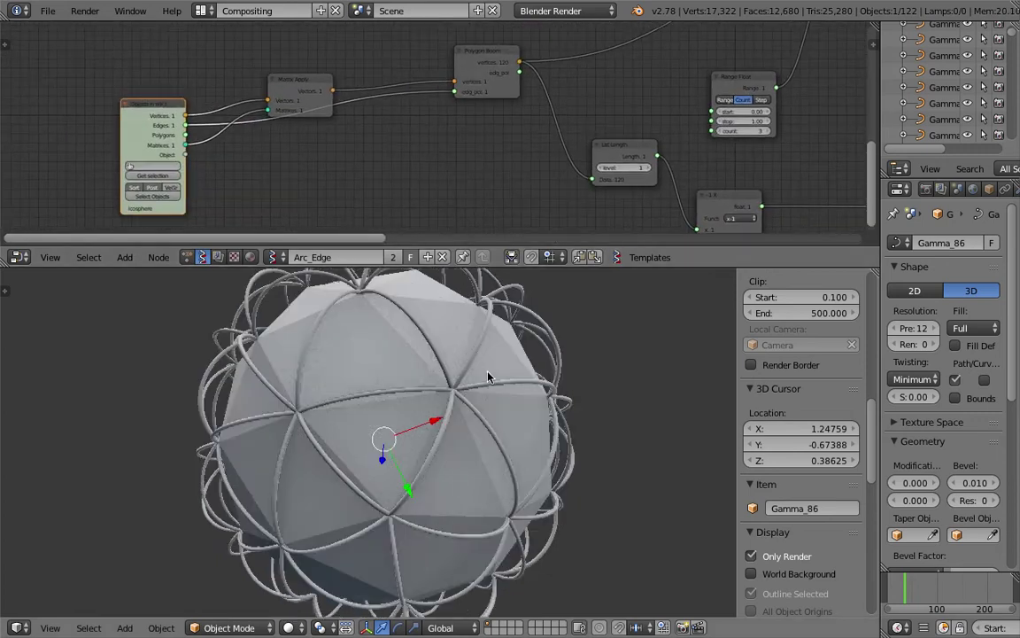
pyautogui.rightClick(444, 341)
pyautogui.moveTo(391, 357); pyautogui.dragTo(351, 311, button='middle')
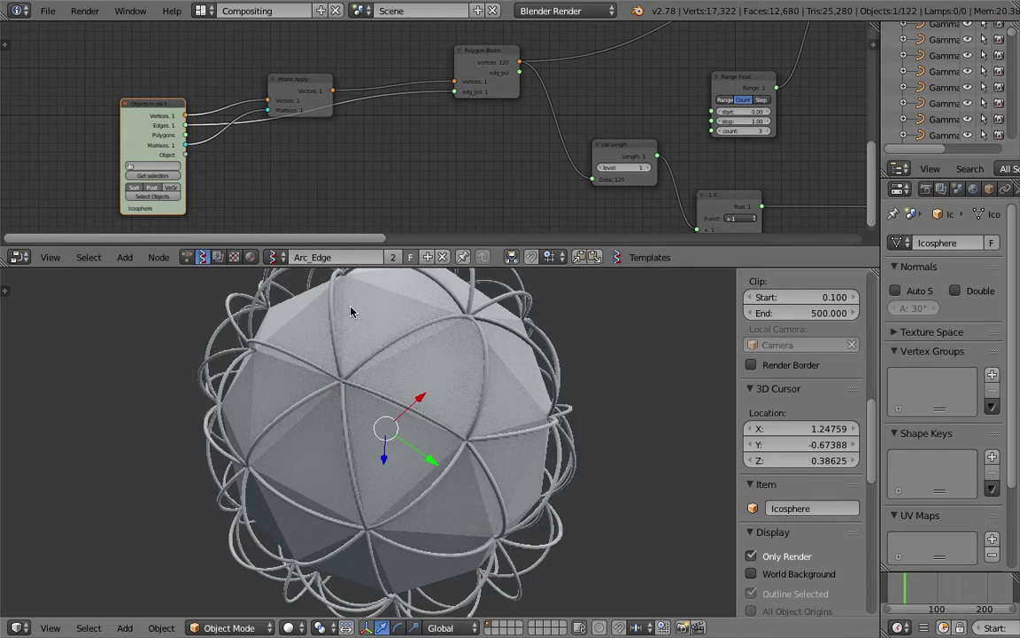
pyautogui.moveTo(451, 361); pyautogui.dragTo(361, 340, button='middle')
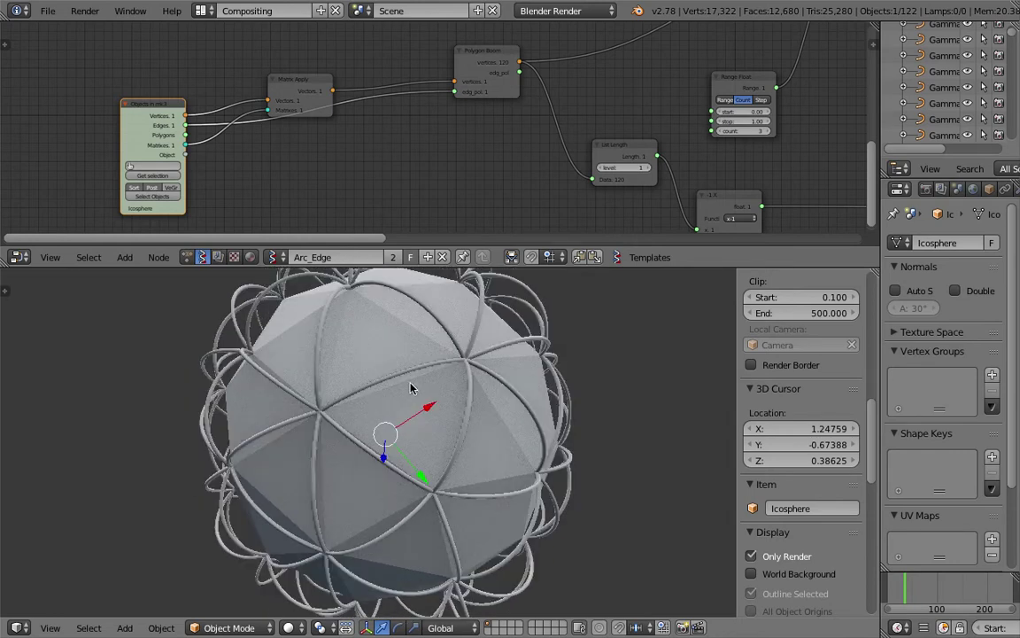
pyautogui.moveTo(440, 394); pyautogui.dragTo(323, 409, button='middle')
pyautogui.moveTo(395, 383); pyautogui.dragTo(366, 316, button='middle')
pyautogui.moveTo(347, 357)
pyautogui.mouseDown(button='middle')
pyautogui.moveTo(333, 338)
pyautogui.moveTo(348, 352)
pyautogui.mouseUp(button='middle')
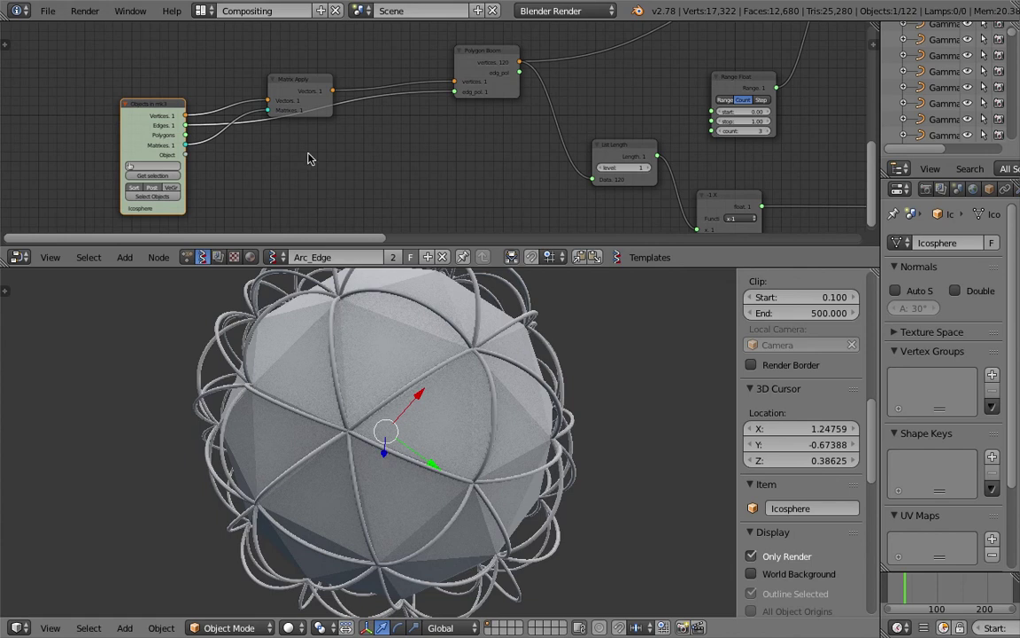
pyautogui.moveTo(502, 179); pyautogui.dragTo(179, 199, button='middle')
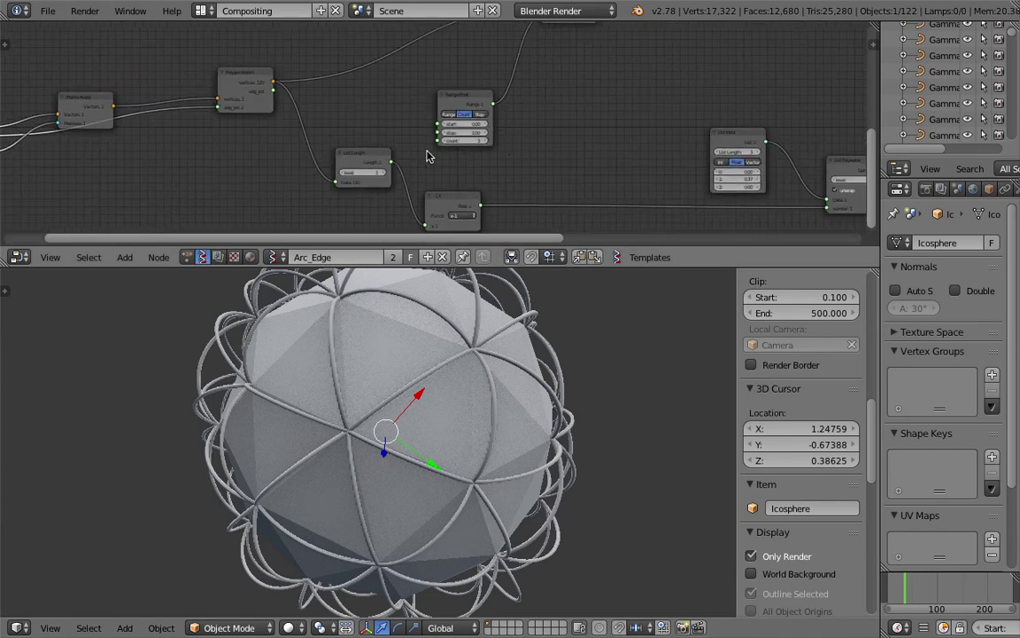
pyautogui.moveTo(537, 136); pyautogui.dragTo(578, 108, button='middle')
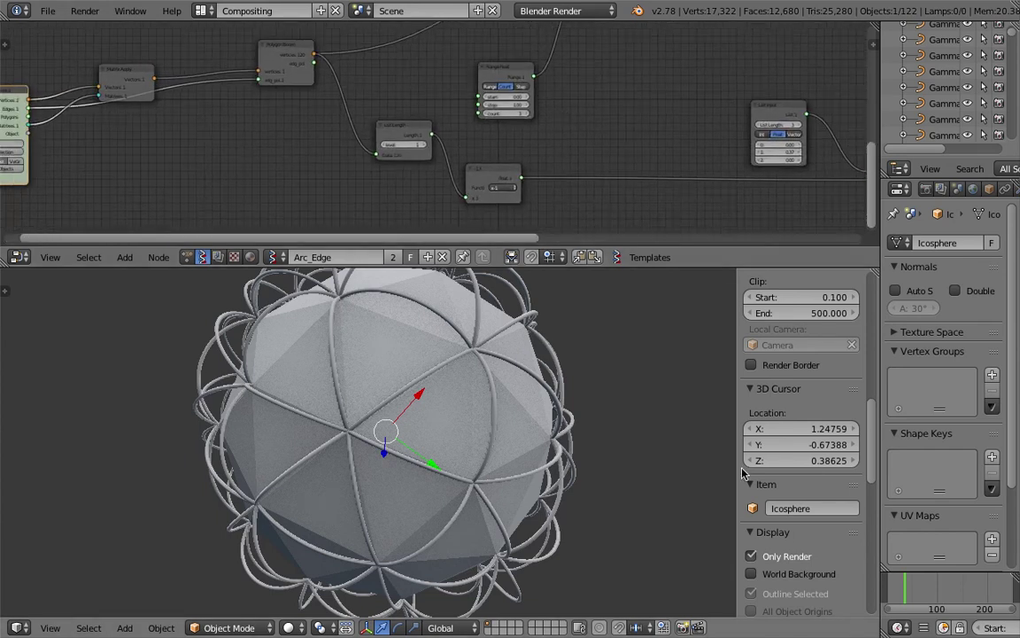
# Turn off Only Render for the 3D view and make free space beside the sphere.
pyautogui.click(758, 553)
pyautogui.keyDown('shift'); pyautogui.moveTo(602, 444); pyautogui.dragTo(448, 400, button='middle'); pyautogui.keyUp('shift')
pyautogui.scroll(-1, 502, 401)
# Sketch three nested arcs of increasing height between two shared end points beside the sphere with the Grease Pencil.
pyautogui.moveTo(460, 394); pyautogui.dragTo(455, 392)
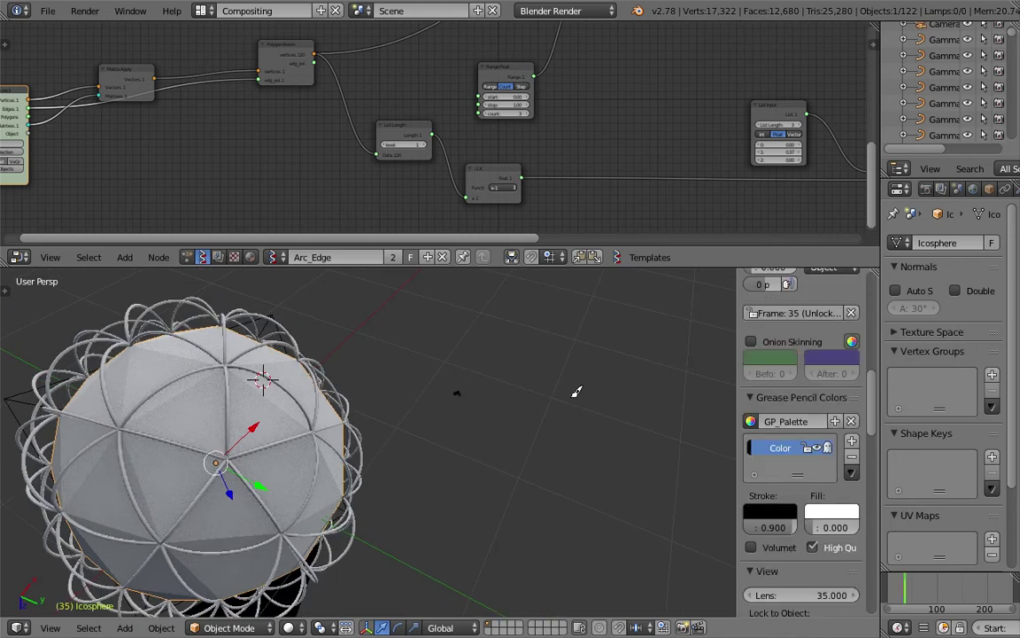
pyautogui.moveTo(515, 358); pyautogui.dragTo(513, 355)
pyautogui.moveTo(457, 392)
pyautogui.mouseDown()
pyautogui.moveTo(510, 353)
pyautogui.moveTo(565, 375)
pyautogui.moveTo(570, 393)
pyautogui.mouseUp()
pyautogui.click(513, 315)
pyautogui.moveTo(460, 388)
pyautogui.mouseDown()
pyautogui.moveTo(502, 315)
pyautogui.moveTo(522, 320)
pyautogui.moveTo(569, 390)
pyautogui.mouseUp()
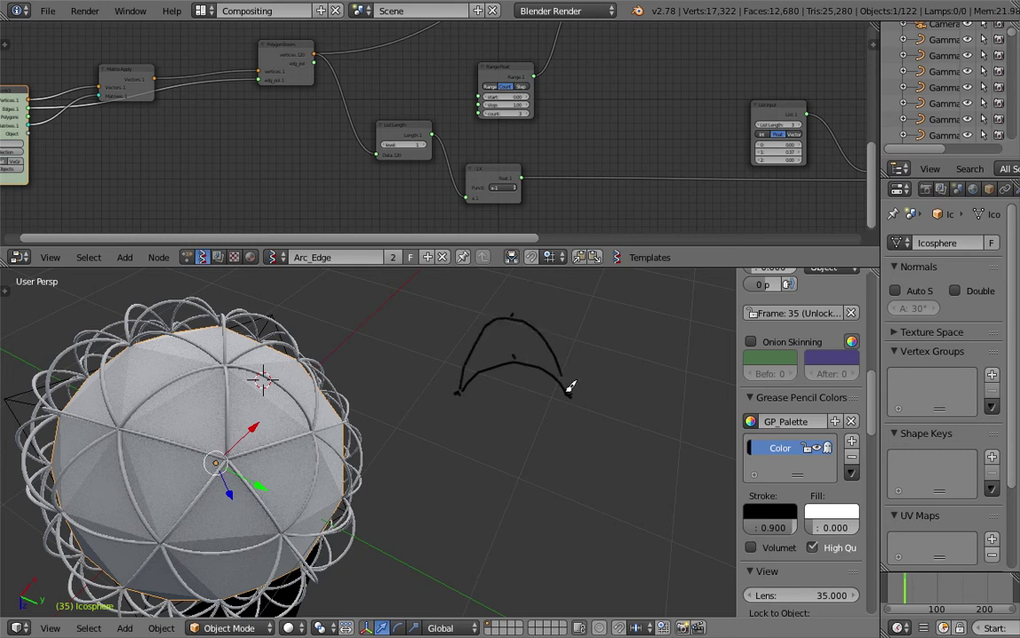
pyautogui.moveTo(530, 332)
pyautogui.mouseDown(button='middle')
pyautogui.moveTo(532, 383)
pyautogui.moveTo(520, 329)
pyautogui.mouseUp(button='middle')
pyautogui.click(515, 312)
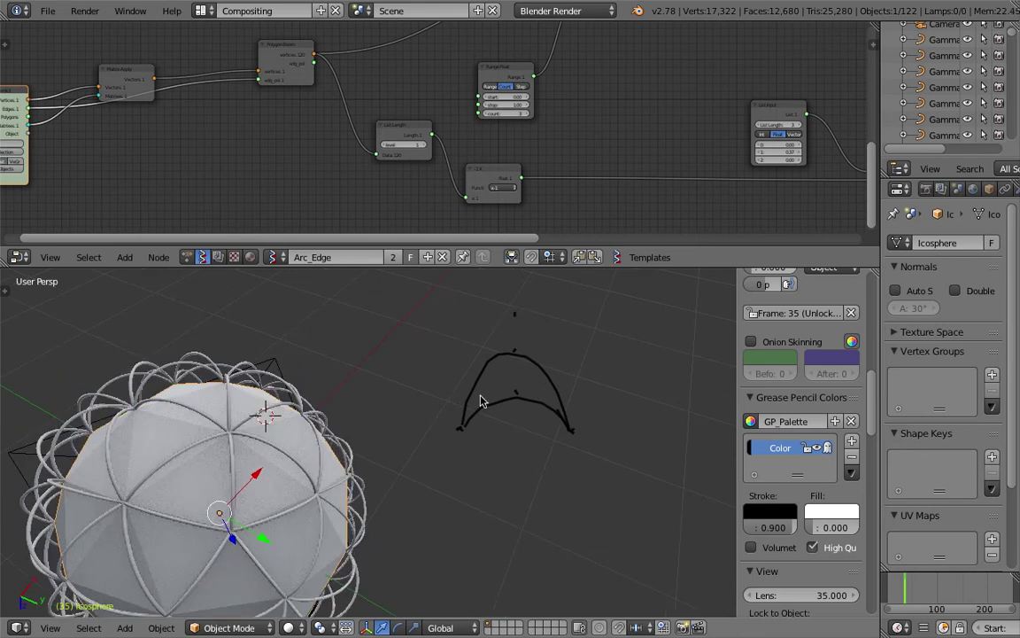
pyautogui.moveTo(473, 352)
pyautogui.mouseDown()
pyautogui.moveTo(527, 317)
pyautogui.moveTo(574, 418)
pyautogui.mouseUp()
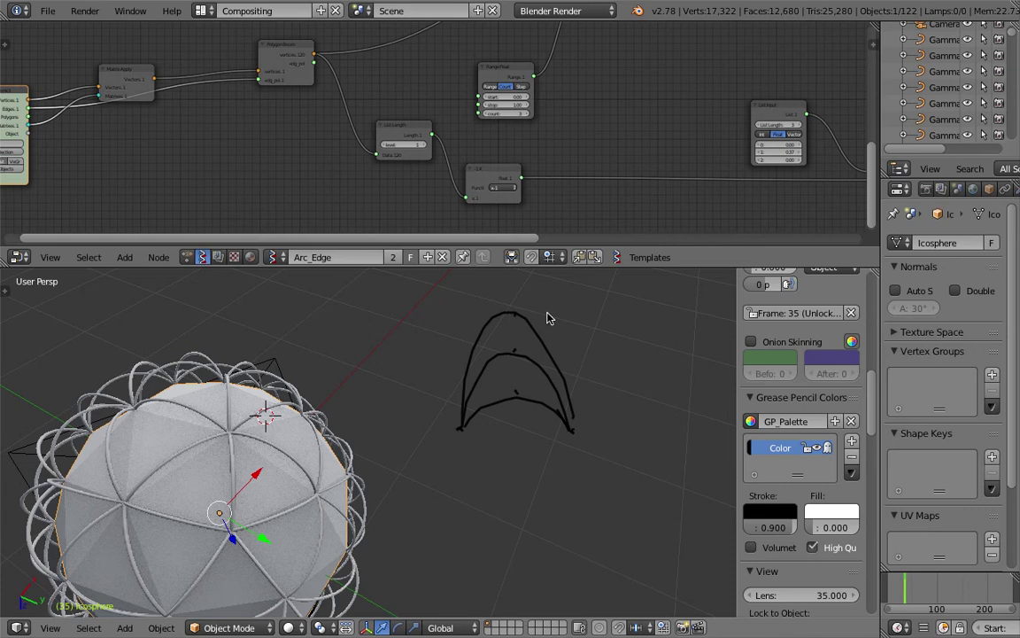
# Sketch a small loop inside a larger one next to the nested arcs with the Grease Pencil.
pyautogui.moveTo(503, 360); pyautogui.dragTo(609, 431, button='middle')
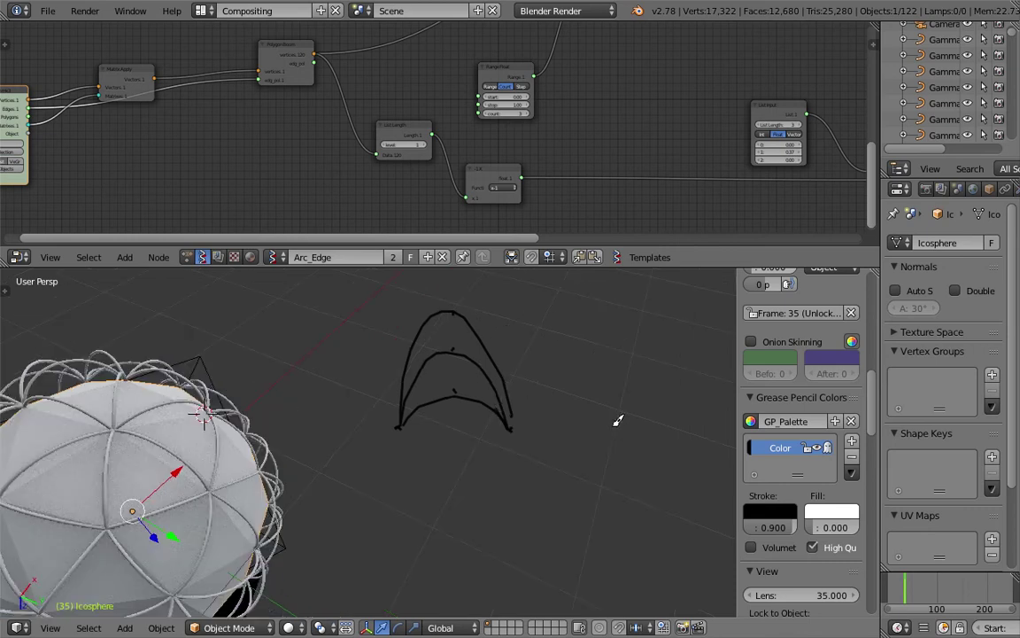
pyautogui.click(613, 424)
pyautogui.moveTo(609, 423)
pyautogui.mouseDown()
pyautogui.moveTo(589, 389)
pyautogui.moveTo(624, 365)
pyautogui.moveTo(618, 423)
pyautogui.moveTo(644, 421)
pyautogui.mouseUp()
pyautogui.scroll(-3, 315, 450)
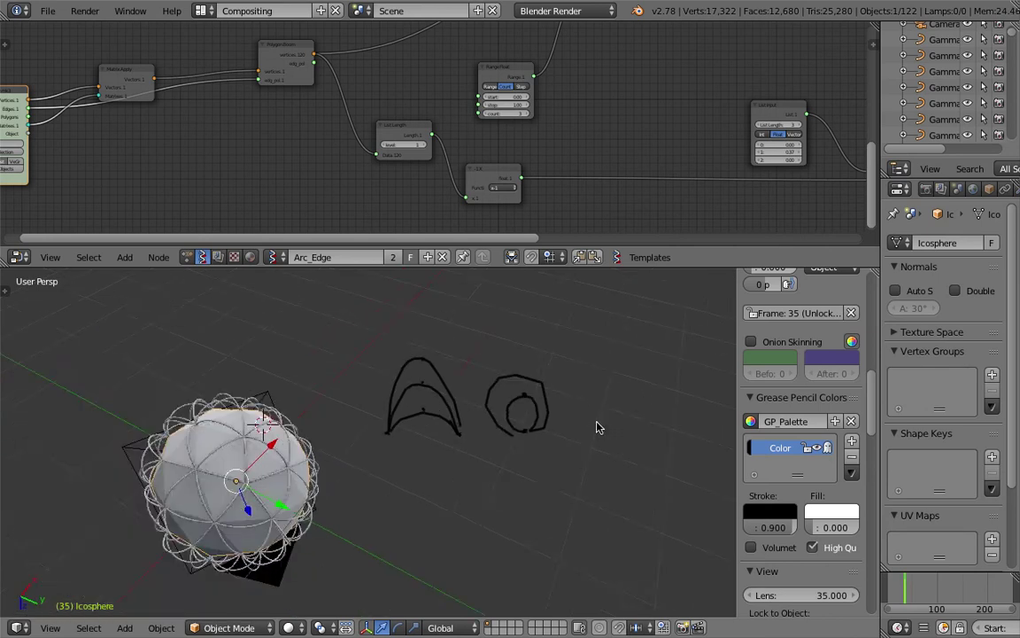
# Remove the Grease Pencil palette colour used for the sketched arcs and loops.
pyautogui.keyDown('shift'); pyautogui.moveTo(599, 426); pyautogui.dragTo(666, 427, button='middle'); pyautogui.keyUp('shift')
pyautogui.scroll(2, 666, 463)
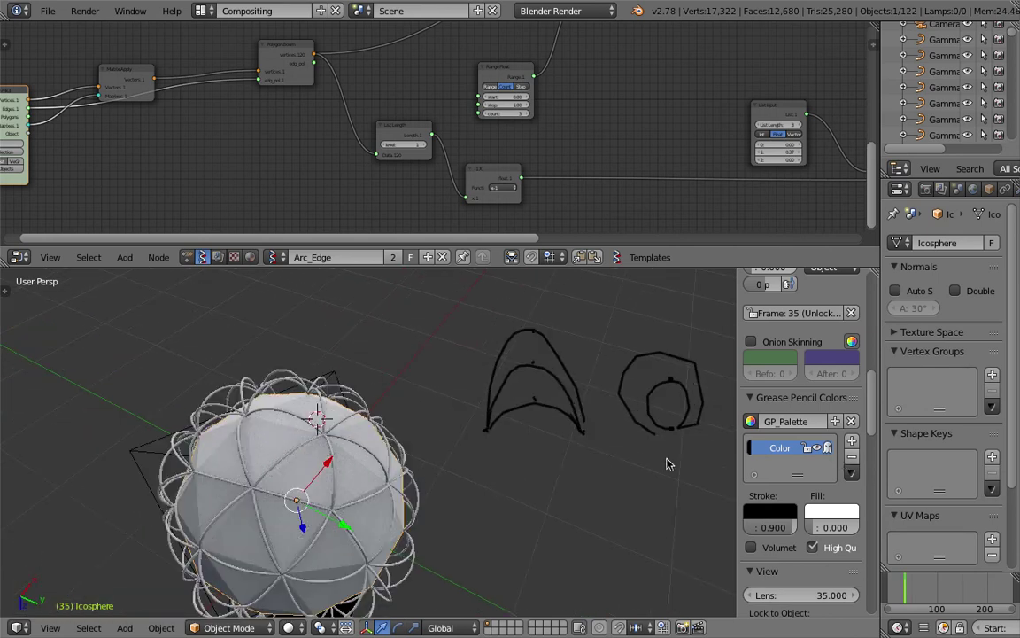
pyautogui.click(851, 457)
# Delete the camera near the sphere and move the timeline to frame 43.
pyautogui.moveTo(454, 503); pyautogui.dragTo(426, 444, button='middle')
pyautogui.moveTo(479, 420); pyautogui.dragTo(257, 514, button='middle')
pyautogui.rightClick(256, 518)
pyautogui.press('x')
pyautogui.click(258, 519)
pyautogui.scroll(-1, 454, 460)
pyautogui.moveTo(454, 459)
pyautogui.mouseDown(button='middle')
pyautogui.moveTo(452, 377)
pyautogui.moveTo(456, 462)
pyautogui.mouseUp(button='middle')
pyautogui.moveTo(925, 585)
pyautogui.mouseDown()
pyautogui.moveTo(940, 585)
pyautogui.moveTo(929, 581)
pyautogui.mouseUp()
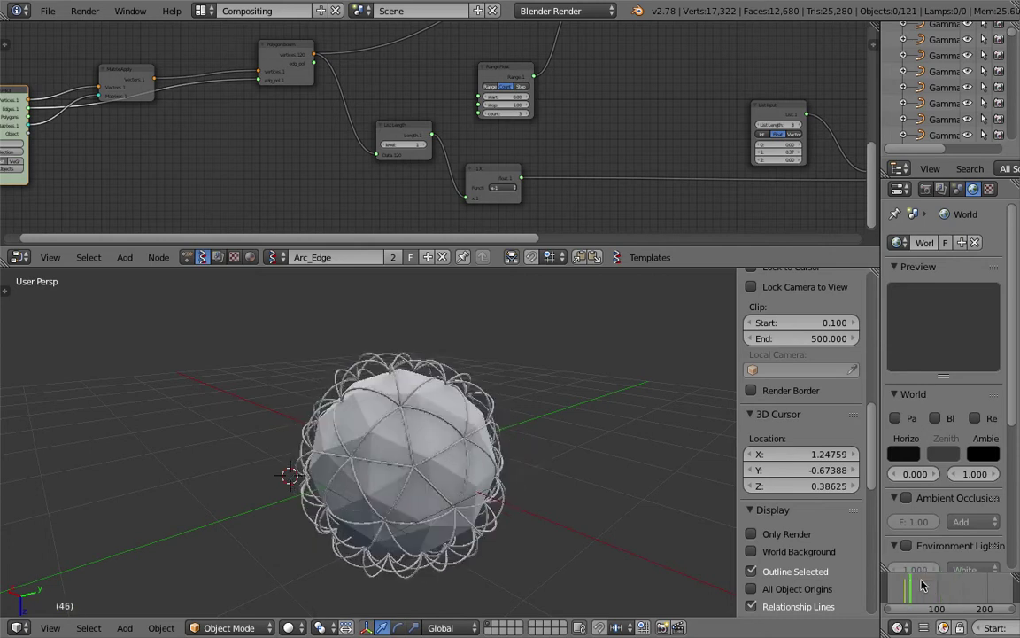
pyautogui.moveTo(364, 434); pyautogui.dragTo(493, 414, button='middle')
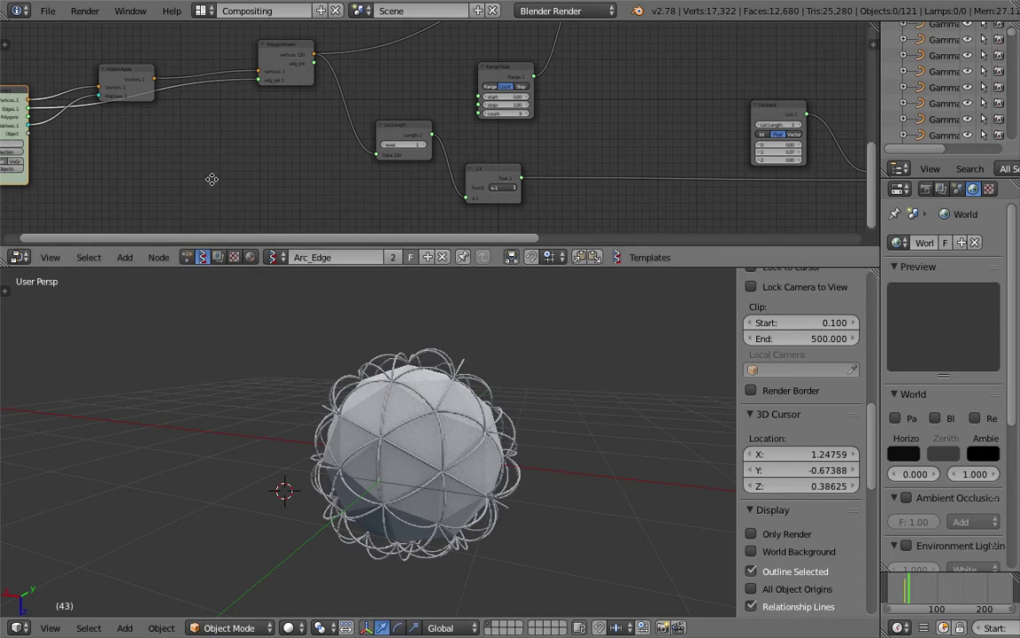
# Enlarge the node editor area to give the start of the node tree more room.
pyautogui.moveTo(212, 177); pyautogui.dragTo(388, 171, button='middle')
pyautogui.scroll(2, 212, 144)
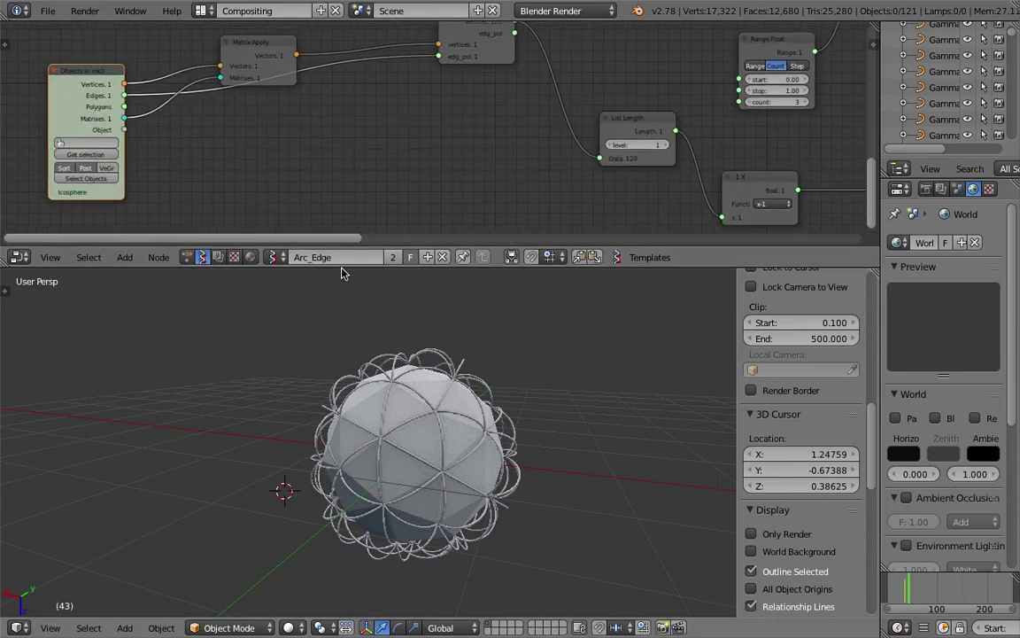
pyautogui.moveTo(339, 266); pyautogui.dragTo(341, 357)
# Move the Matrix Apply node closer to the Objects in mk3 node and collapse it.
pyautogui.moveTo(242, 87); pyautogui.dragTo(203, 76)
pyautogui.scroll(1, 186, 79)
pyautogui.moveTo(186, 84); pyautogui.dragTo(245, 94, button='middle')
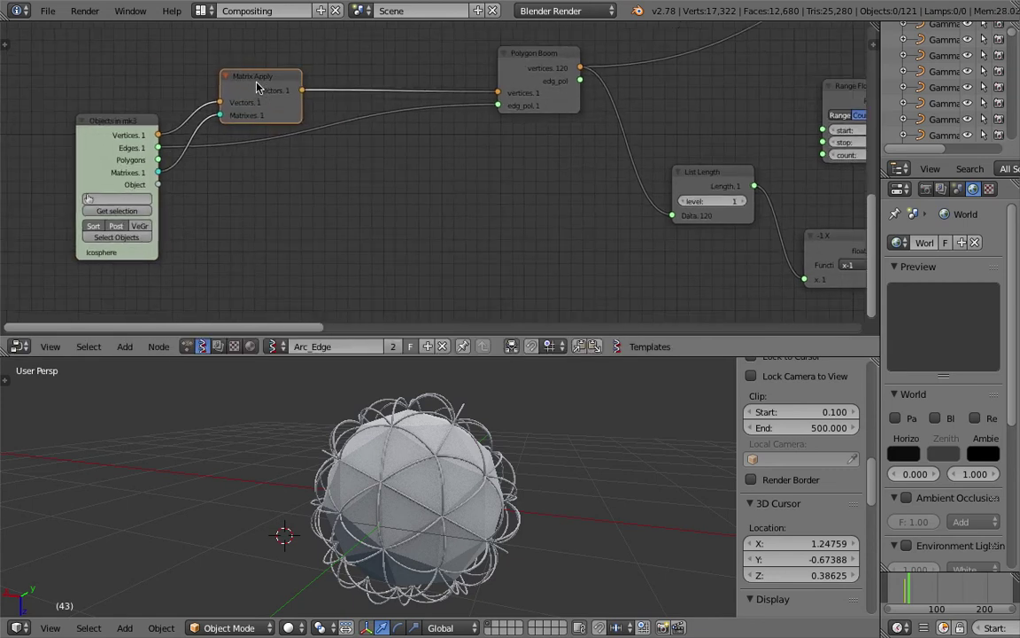
pyautogui.moveTo(237, 71); pyautogui.dragTo(214, 87)
pyautogui.click(201, 68)
# Move the Polygon Boom node close beside the collapsed Matrix Apply node, leaving a small gap.
pyautogui.moveTo(501, 55); pyautogui.dragTo(289, 125)
pyautogui.moveTo(239, 114); pyautogui.dragTo(189, 155, button='middle')
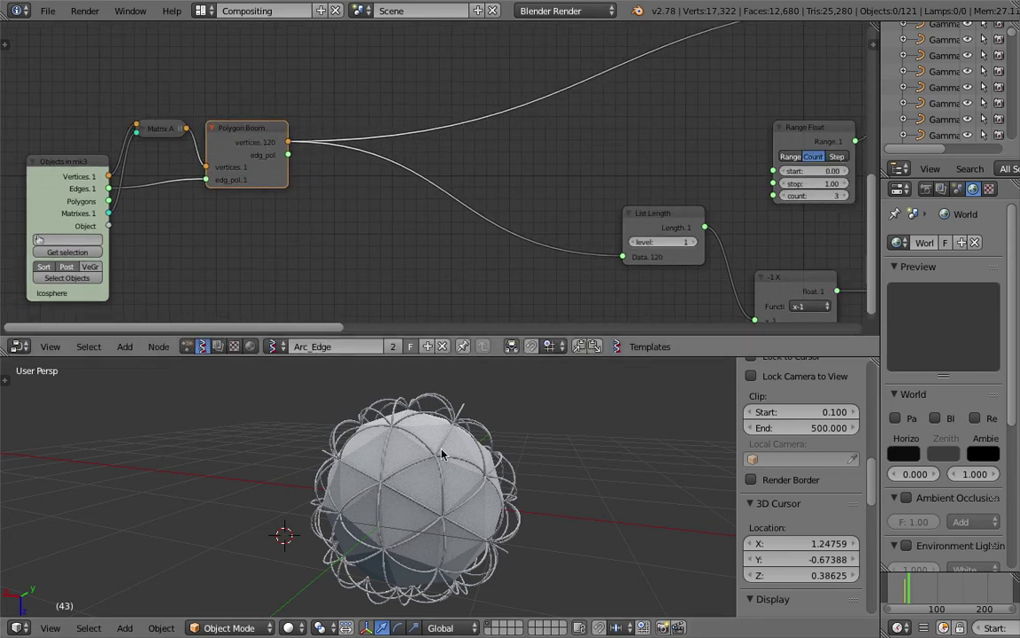
pyautogui.moveTo(444, 454); pyautogui.dragTo(472, 446, button='middle')
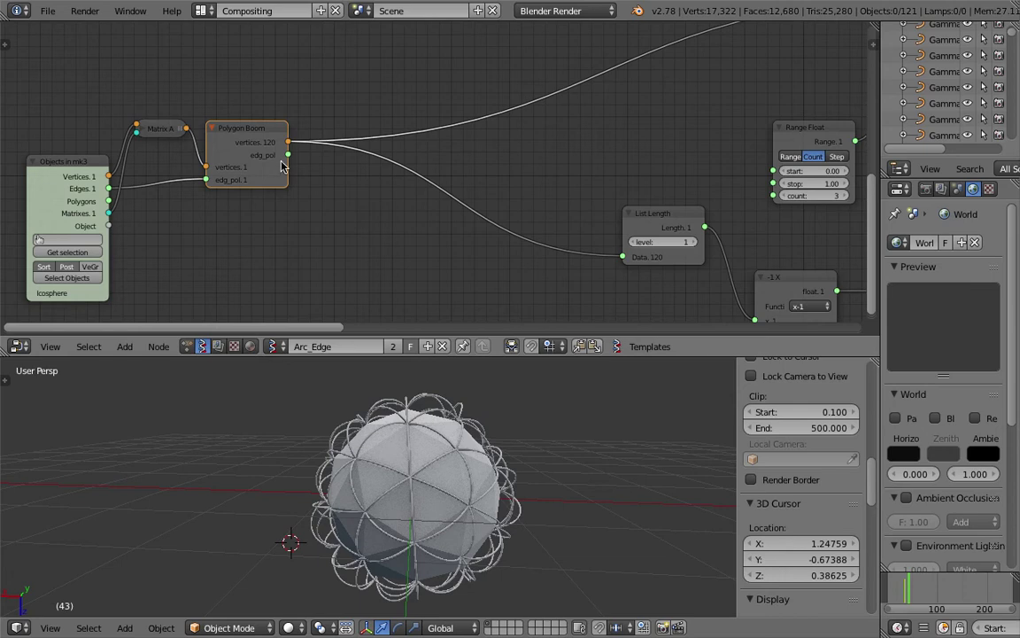
pyautogui.moveTo(303, 164); pyautogui.dragTo(311, 163, button='middle')
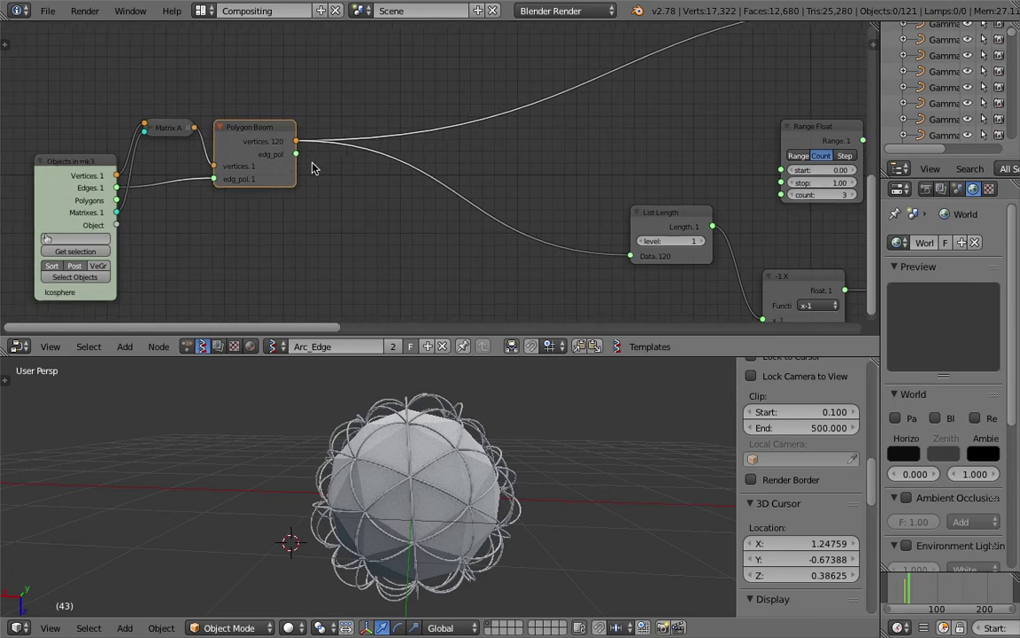
pyautogui.moveTo(256, 131); pyautogui.dragTo(271, 133)
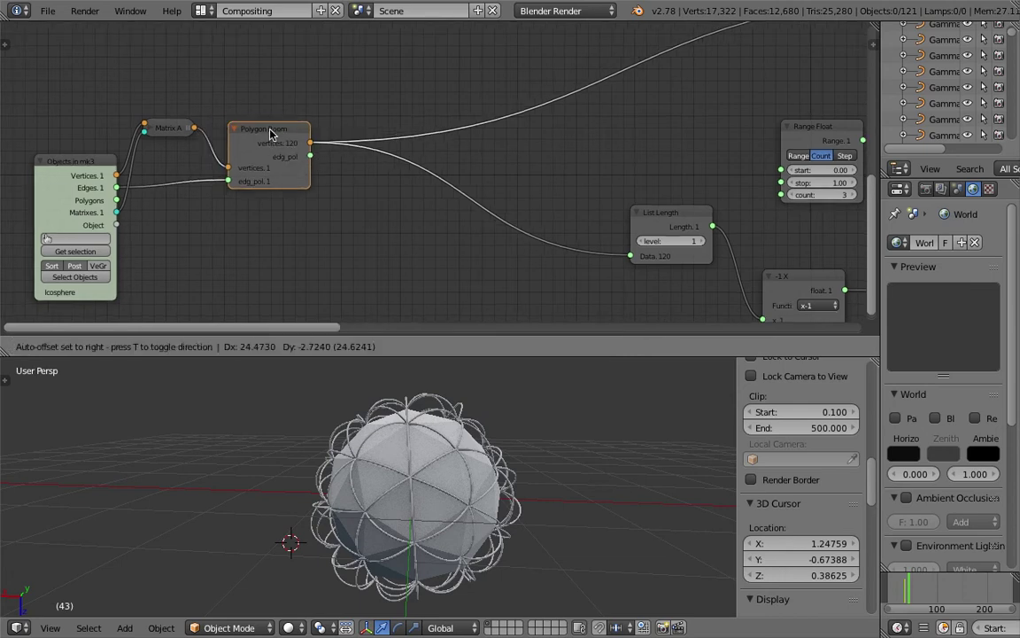
pyautogui.scroll(-1, 330, 140)
pyautogui.moveTo(319, 146); pyautogui.dragTo(253, 177, button='middle')
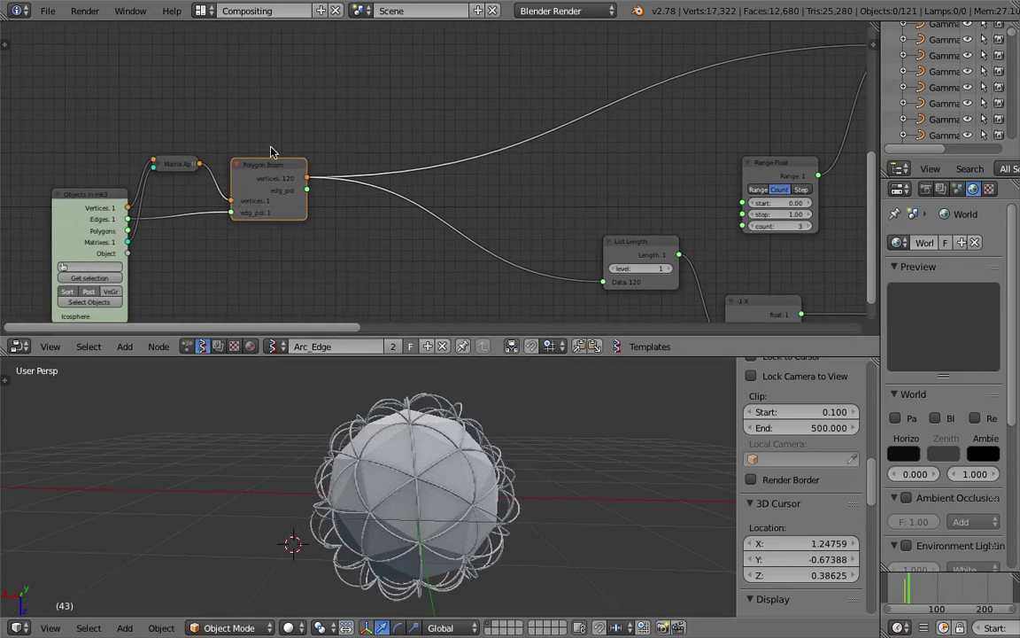
# Nudge the Polygon Boom node and move the Vector Interpolation node closer to it.
pyautogui.moveTo(427, 454); pyautogui.dragTo(392, 347, button='middle')
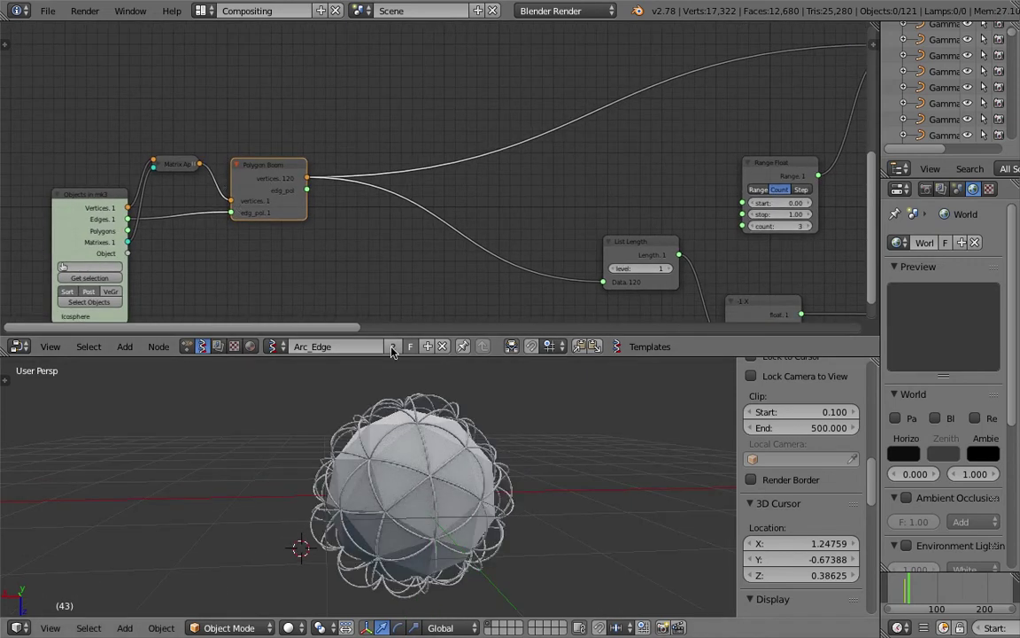
pyautogui.moveTo(273, 165); pyautogui.dragTo(289, 162)
pyautogui.scroll(-1, 439, 230)
pyautogui.moveTo(496, 194); pyautogui.dragTo(429, 197, button='middle')
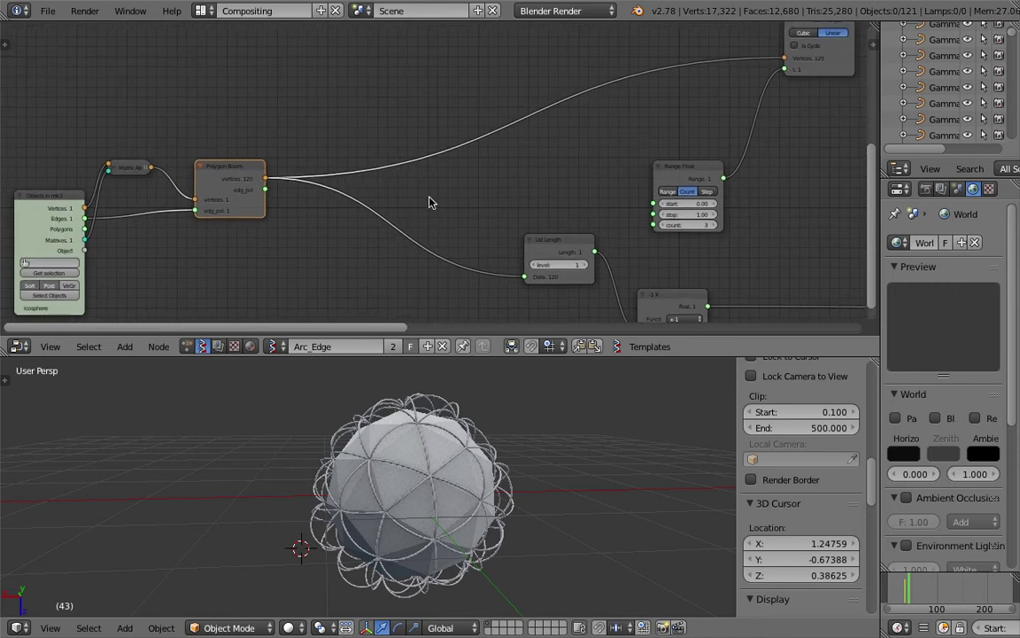
pyautogui.moveTo(444, 143); pyautogui.dragTo(322, 207, button='middle')
pyautogui.click(698, 54)
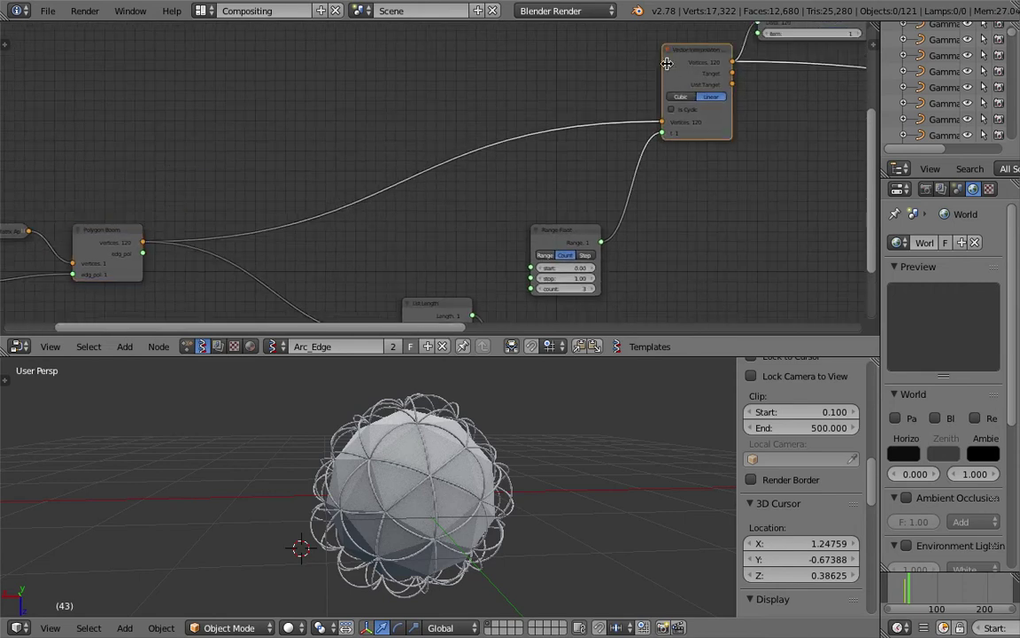
pyautogui.moveTo(667, 64); pyautogui.dragTo(466, 104)
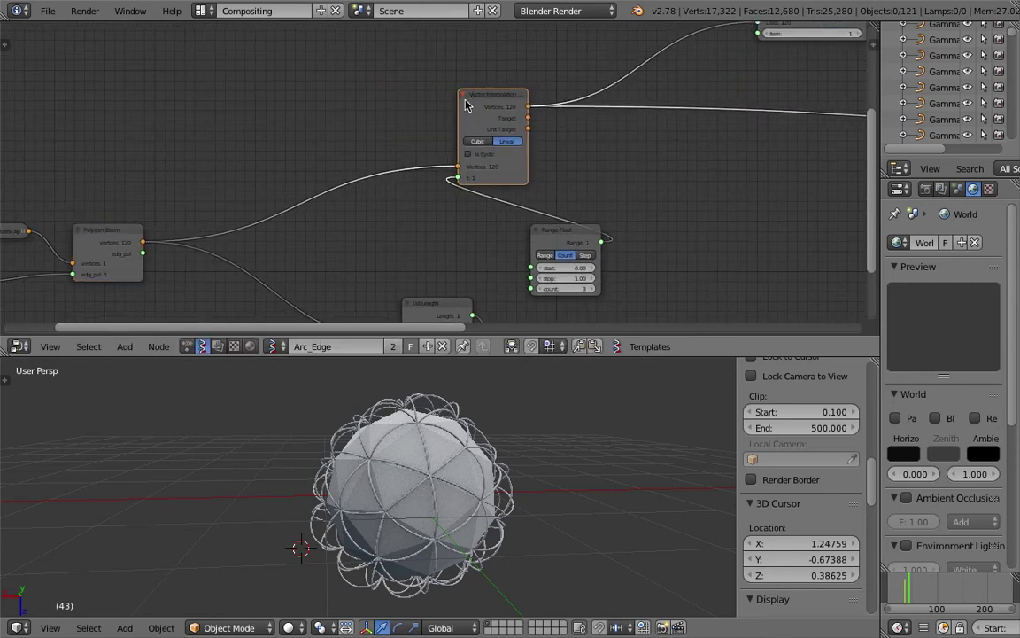
# Move the Range Float node to just before the Vector Interpolation node, near its t input.
pyautogui.moveTo(498, 141); pyautogui.dragTo(387, 145, button='middle')
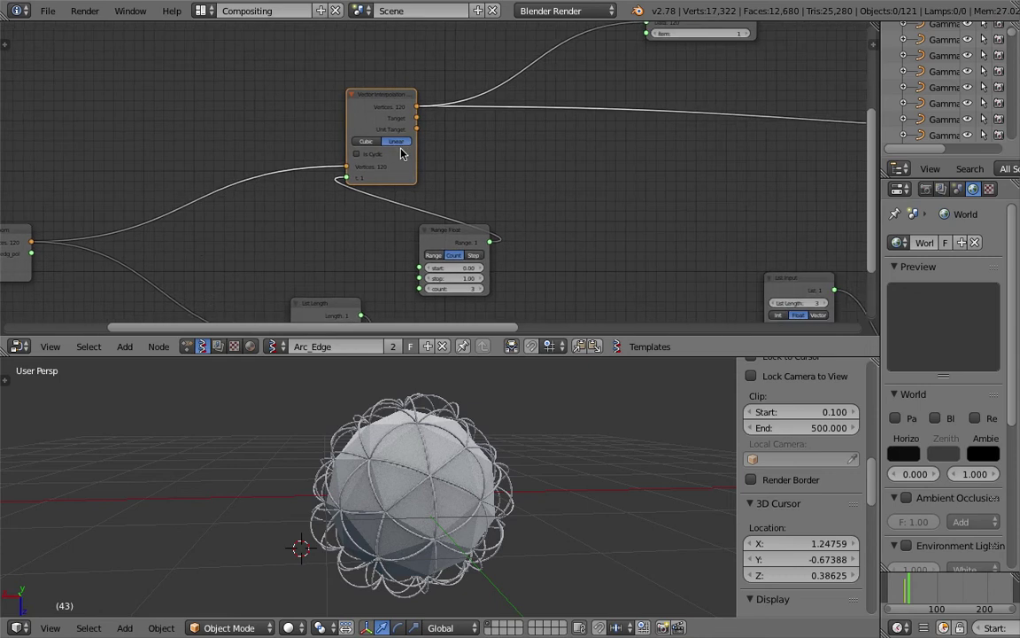
pyautogui.scroll(1, 406, 152)
pyautogui.moveTo(458, 235); pyautogui.dragTo(284, 197)
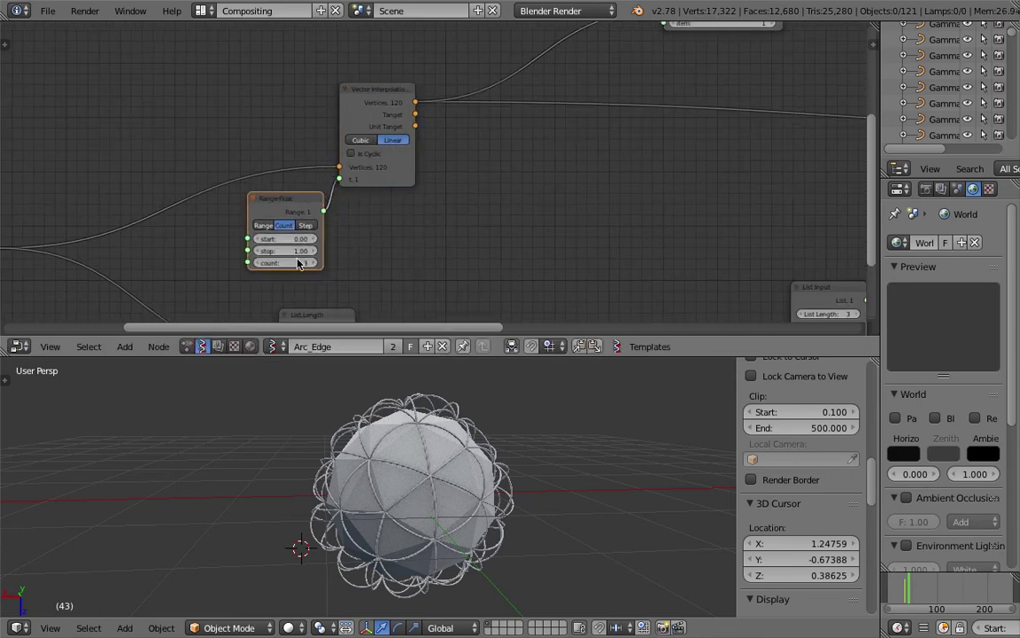
# Raise the Vector Interpolation node slightly and tuck the Range Float node tightly against its lower corner.
pyautogui.moveTo(387, 214); pyautogui.dragTo(479, 200, button='middle')
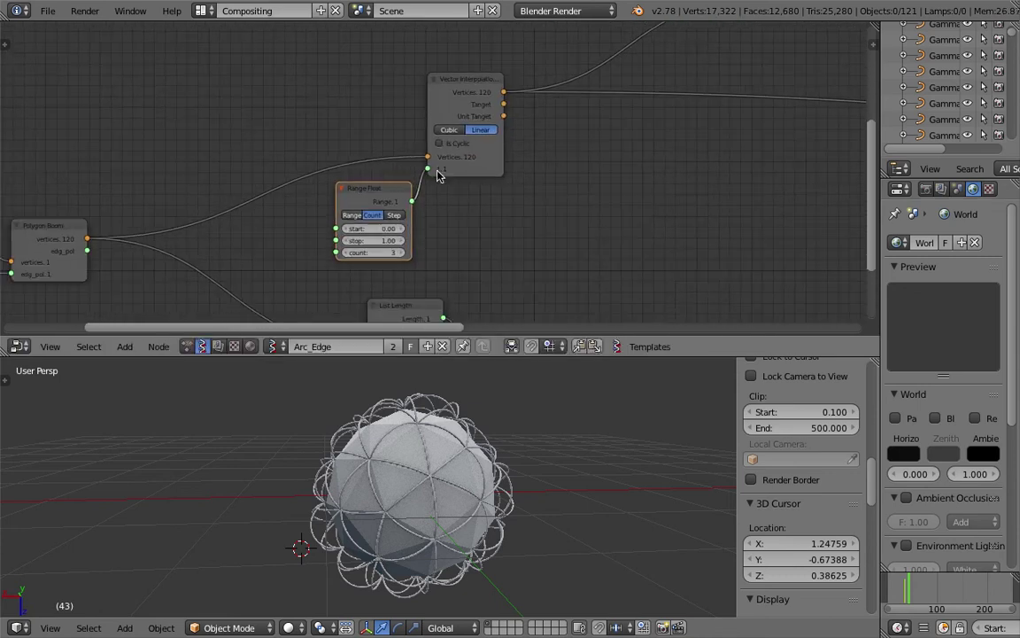
pyautogui.moveTo(443, 415); pyautogui.dragTo(453, 412, button='middle')
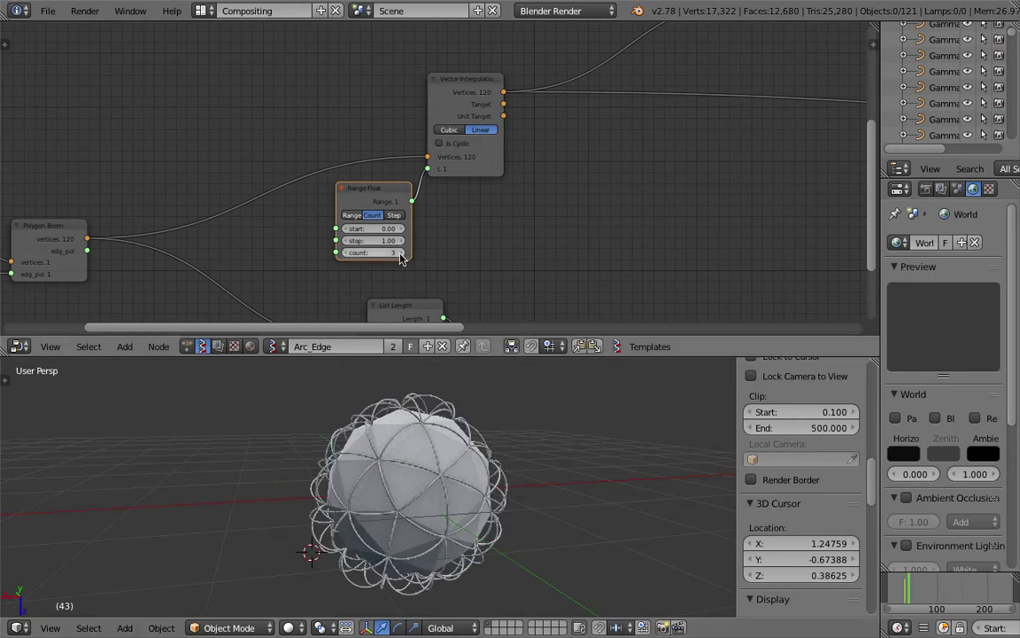
pyautogui.scroll(2, 376, 258)
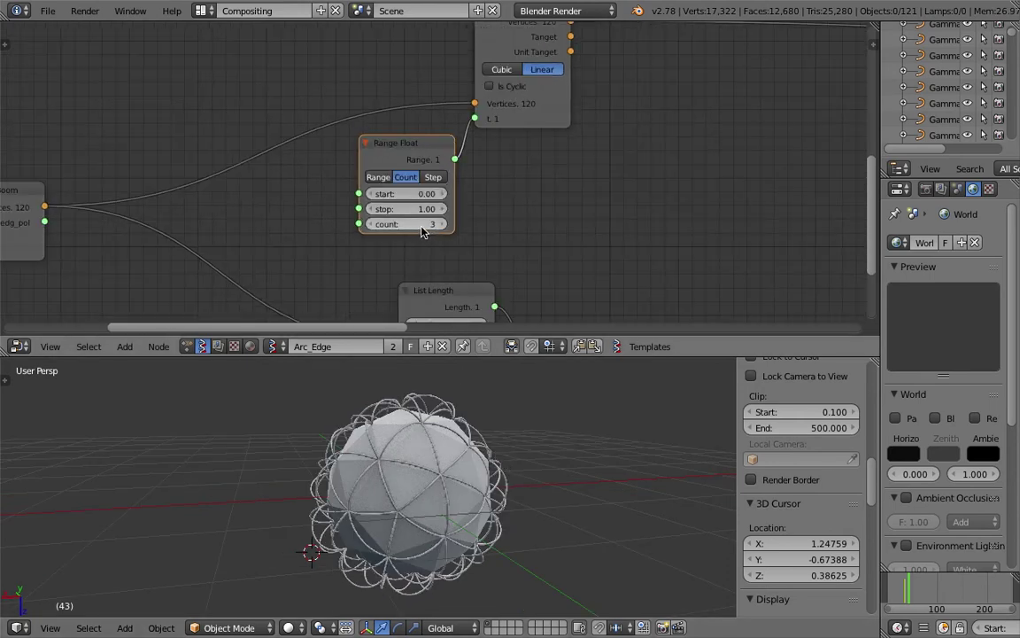
pyautogui.scroll(-2, 506, 194)
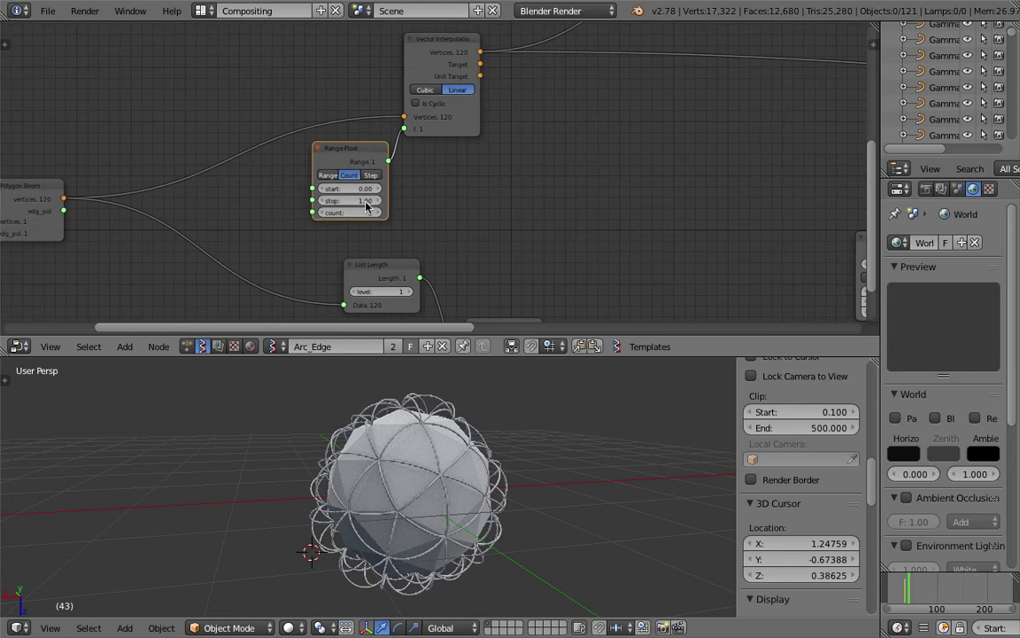
pyautogui.scroll(1, 357, 229)
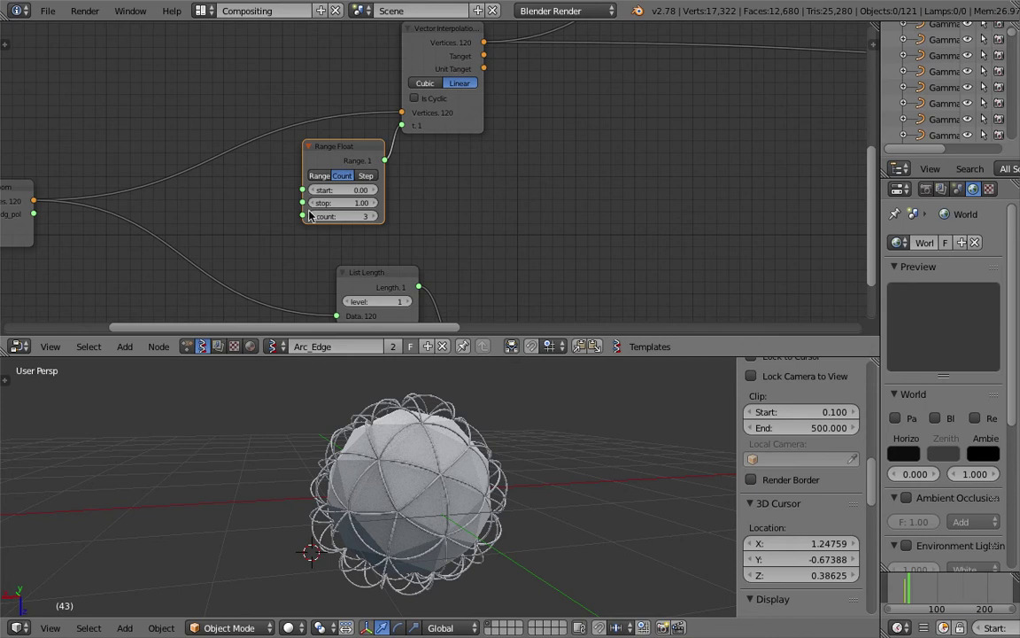
pyautogui.scroll(-2, 456, 173)
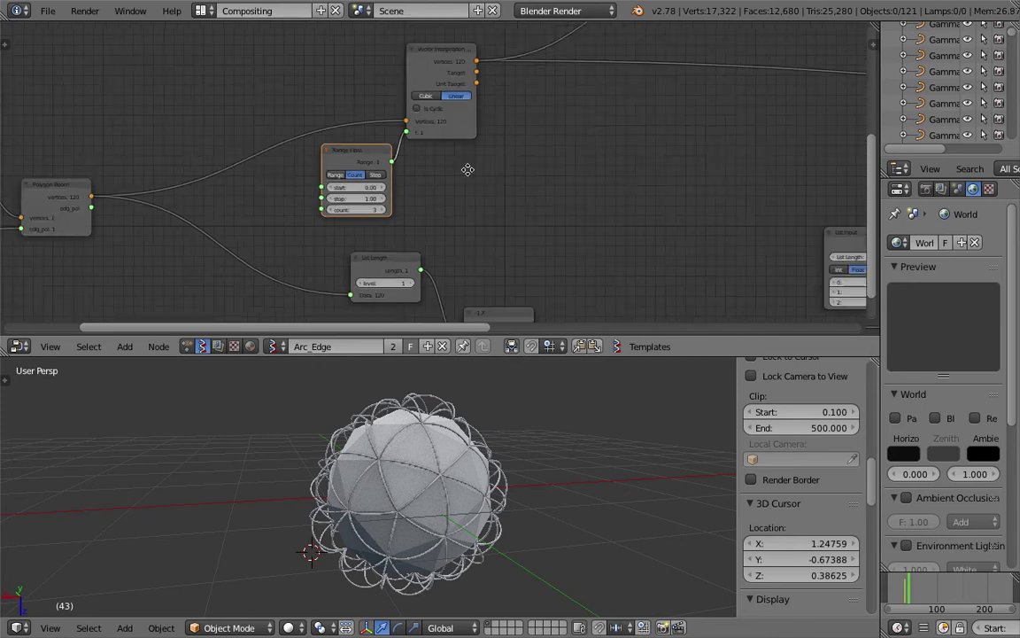
pyautogui.moveTo(400, 99); pyautogui.dragTo(400, 80)
pyautogui.moveTo(319, 195); pyautogui.dragTo(331, 172)
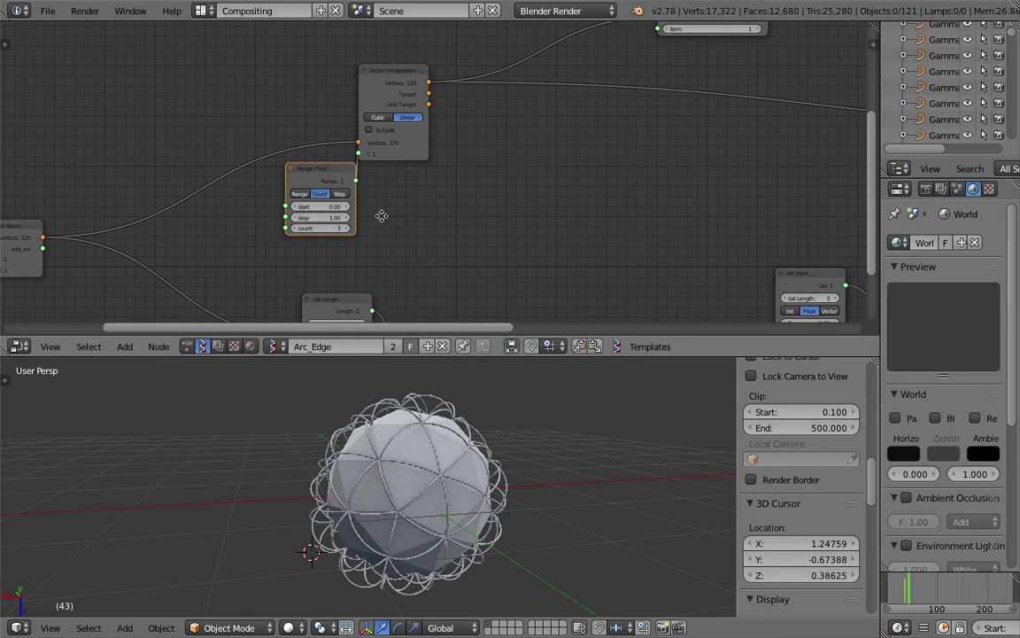
# Move the List Length node well below the Range Float node and shift the -1 X node down closer to it.
pyautogui.moveTo(382, 216); pyautogui.dragTo(372, 191, button='middle')
pyautogui.moveTo(325, 293); pyautogui.dragTo(324, 329)
pyautogui.moveTo(369, 238); pyautogui.dragTo(369, 162, button='middle')
pyautogui.moveTo(326, 267); pyautogui.dragTo(331, 304)
pyautogui.moveTo(379, 395); pyautogui.dragTo(416, 394, button='middle')
pyautogui.moveTo(438, 256); pyautogui.dragTo(419, 271)
# Move the List Item node closer to the Vector Interpolation node, below the Frame Info node.
pyautogui.moveTo(555, 135); pyautogui.dragTo(434, 276, button='middle')
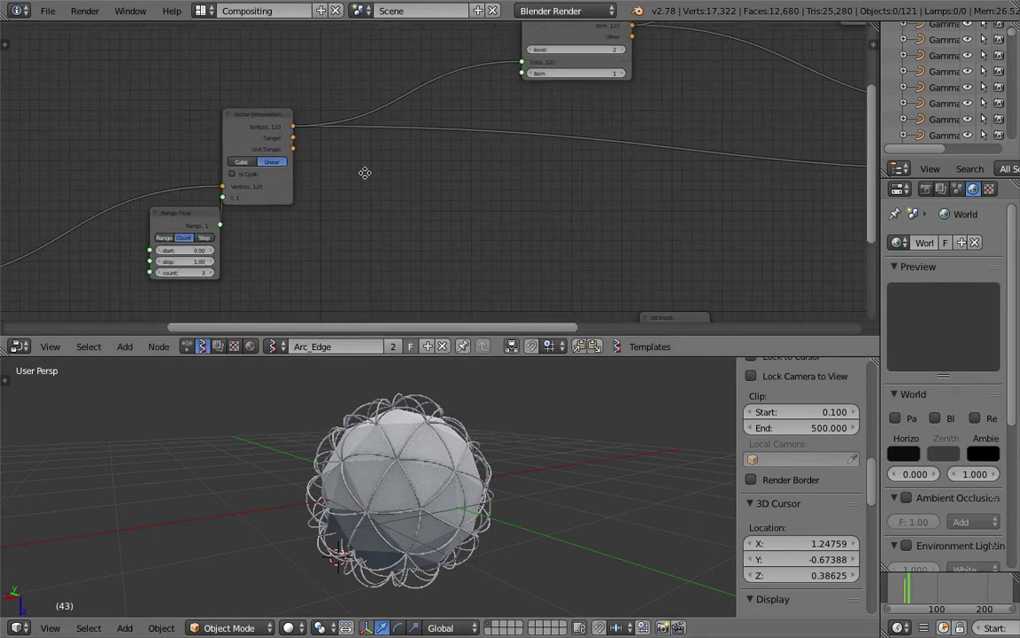
pyautogui.moveTo(364, 173); pyautogui.dragTo(194, 275, button='middle')
pyautogui.moveTo(307, 200); pyautogui.dragTo(387, 156, button='middle')
pyautogui.moveTo(476, 107); pyautogui.dragTo(409, 151, button='middle')
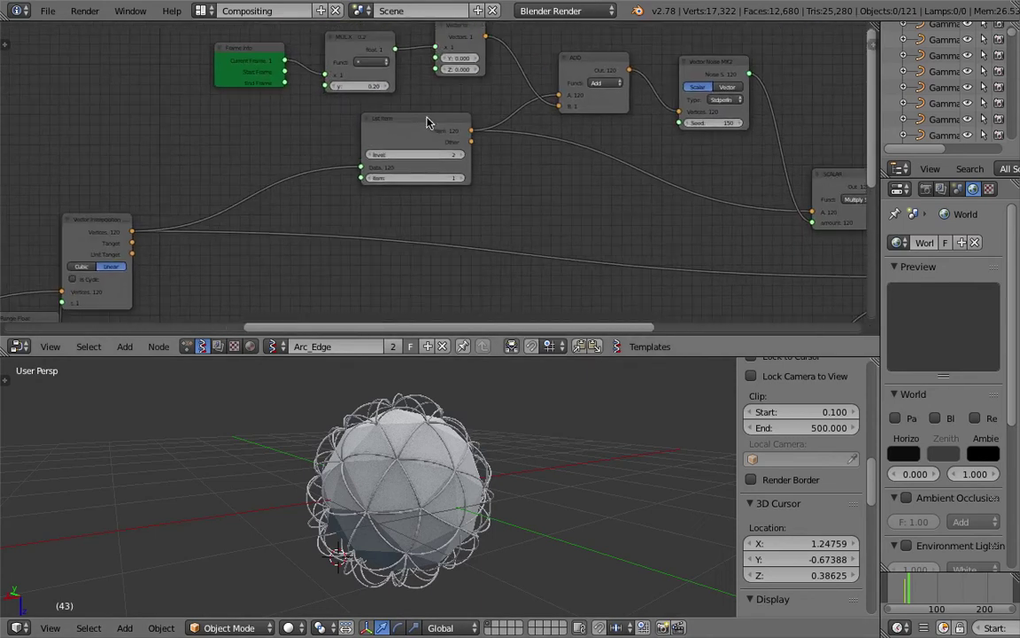
pyautogui.moveTo(426, 122); pyautogui.dragTo(304, 137)
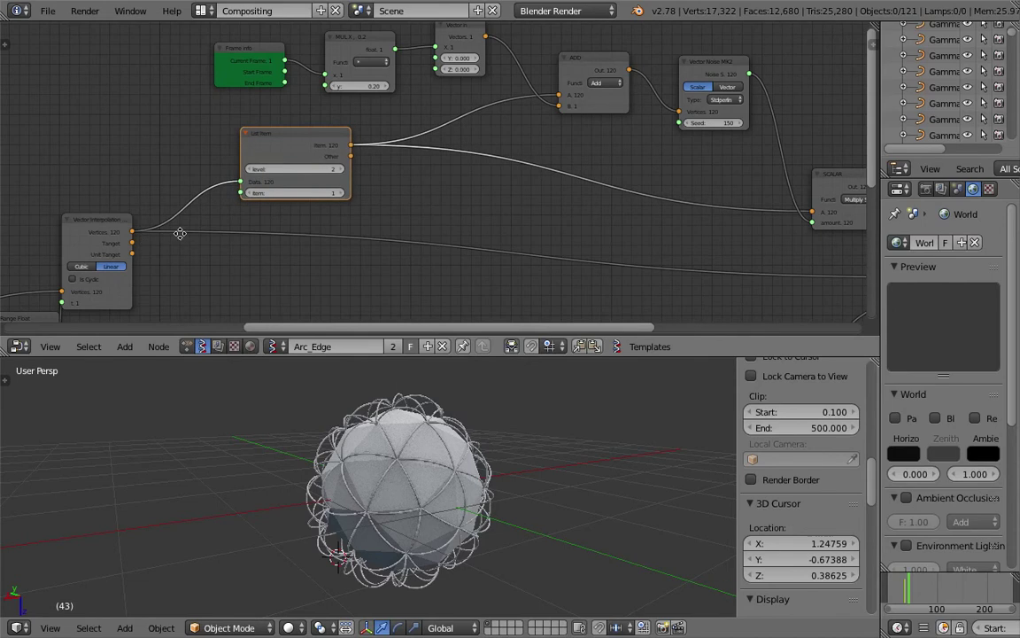
pyautogui.moveTo(179, 233); pyautogui.dragTo(222, 235, button='middle')
pyautogui.scroll(1, 204, 216)
pyautogui.scroll(1, 148, 274)
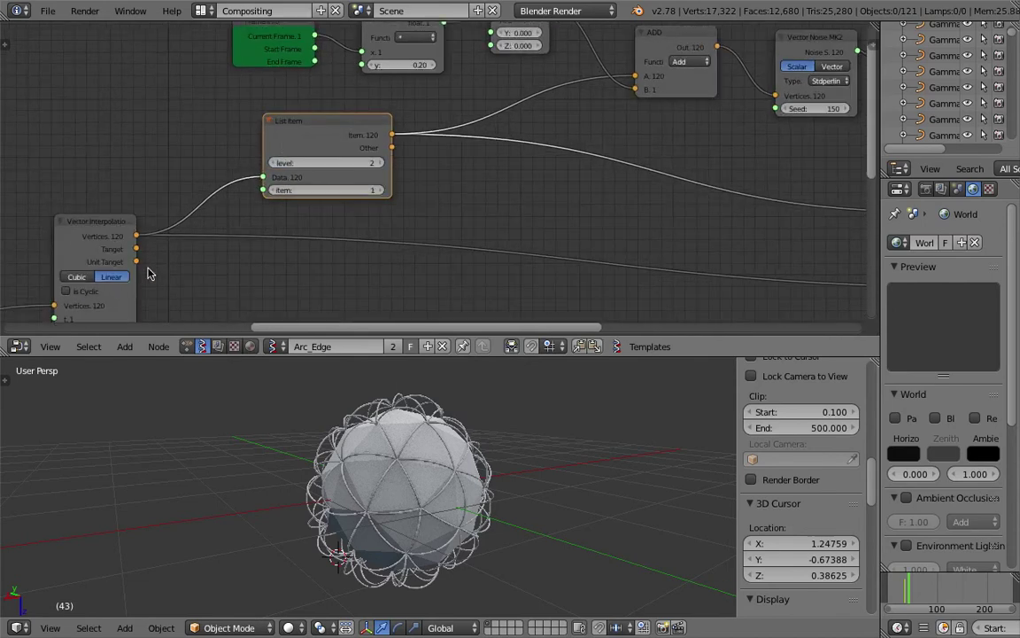
pyautogui.moveTo(339, 122); pyautogui.dragTo(361, 118)
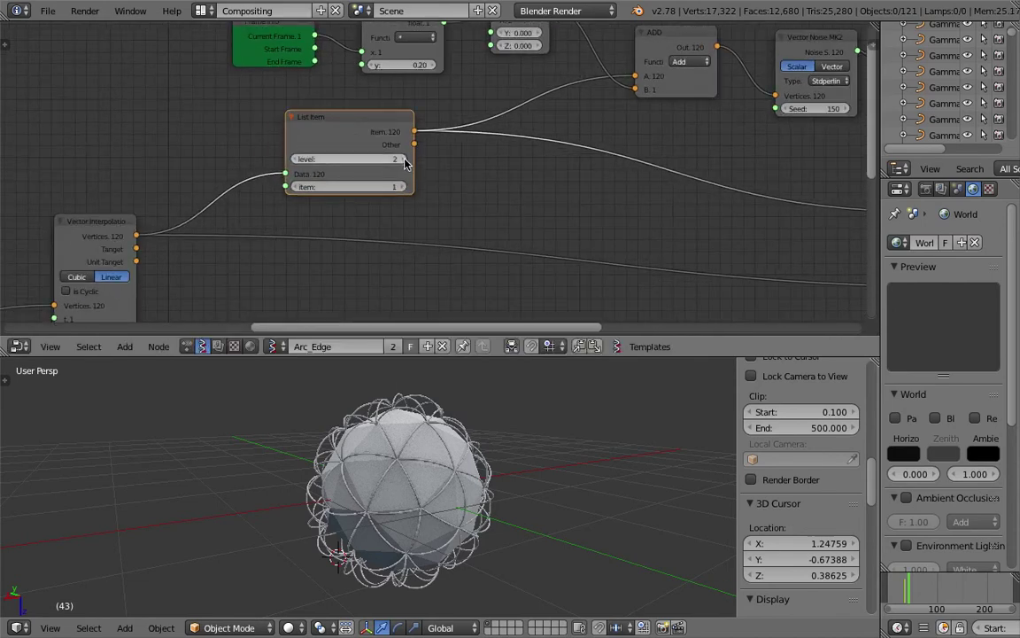
# Move the SCALAR node slightly closer to the Vector Noise MK2 node.
pyautogui.moveTo(444, 157); pyautogui.dragTo(420, 172, button='middle')
pyautogui.scroll(-1, 394, 196)
pyautogui.moveTo(559, 168); pyautogui.dragTo(337, 156, button='middle')
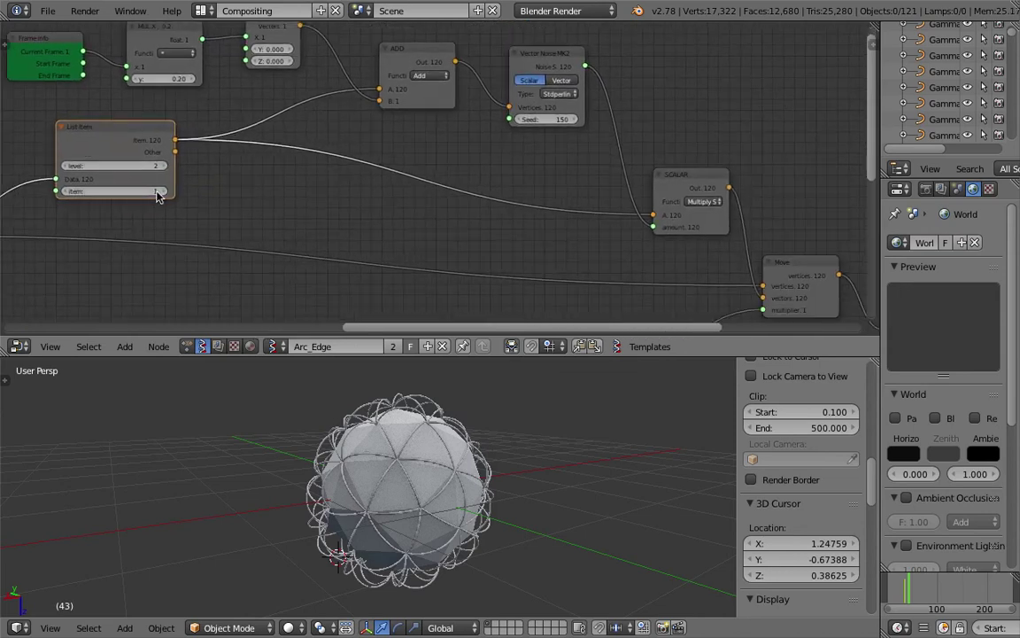
pyautogui.moveTo(427, 430); pyautogui.dragTo(471, 461, button='middle')
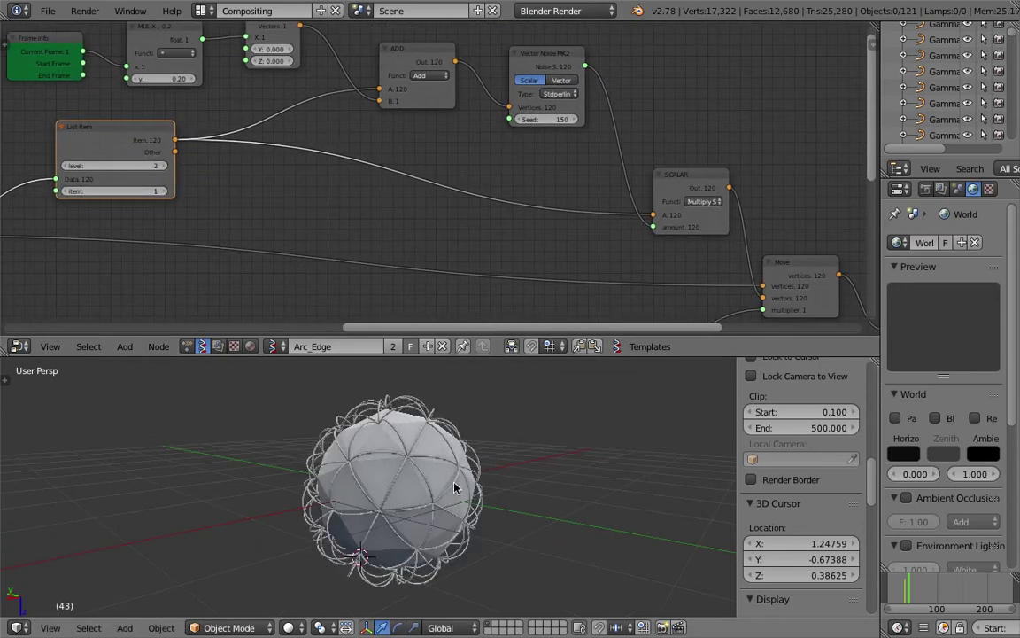
pyautogui.moveTo(426, 526); pyautogui.dragTo(362, 452, button='middle')
pyautogui.moveTo(522, 189); pyautogui.dragTo(373, 141, button='middle')
pyautogui.moveTo(521, 129); pyautogui.dragTo(475, 114)
# Examine the animated noise branch from Frame Info through MUL X, ADD and Vector Noise MK2 to the SCALAR and Move nodes.
pyautogui.moveTo(475, 114); pyautogui.dragTo(634, 211, button='middle')
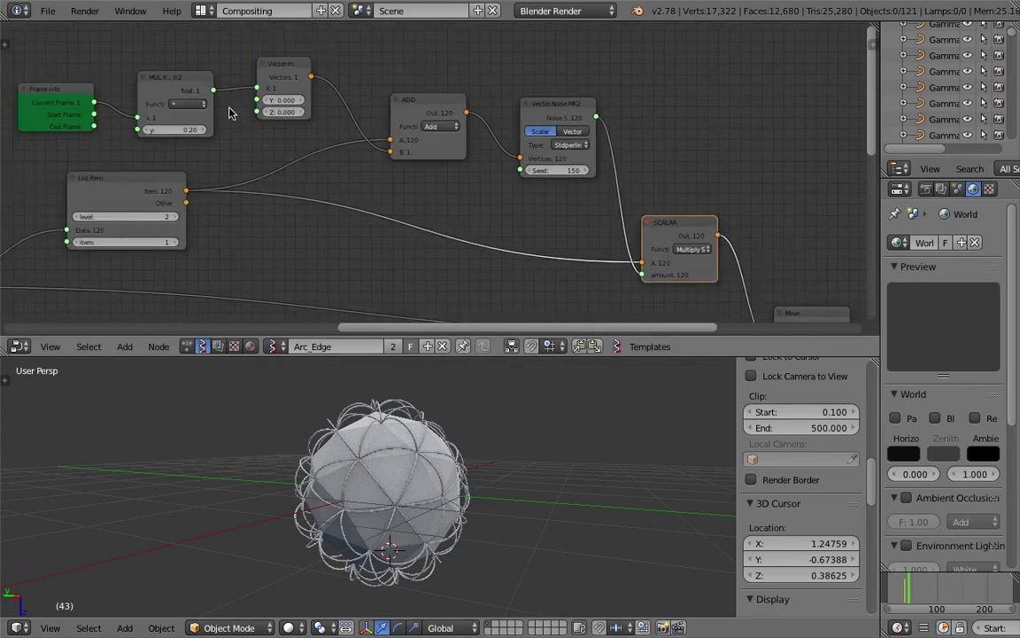
pyautogui.rightClick(183, 80)
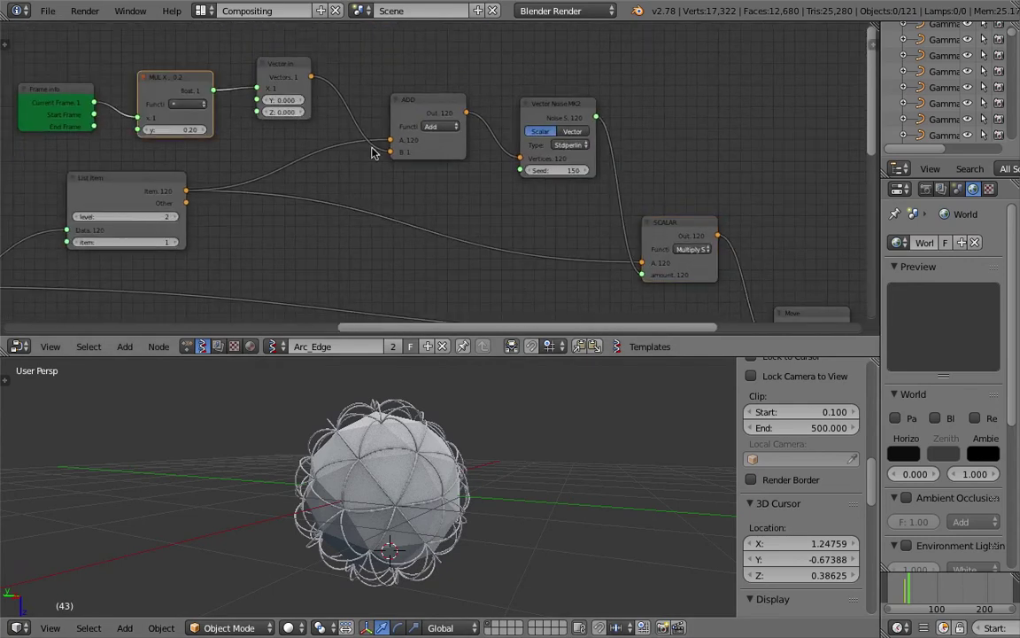
pyautogui.moveTo(477, 139); pyautogui.dragTo(440, 137, button='middle')
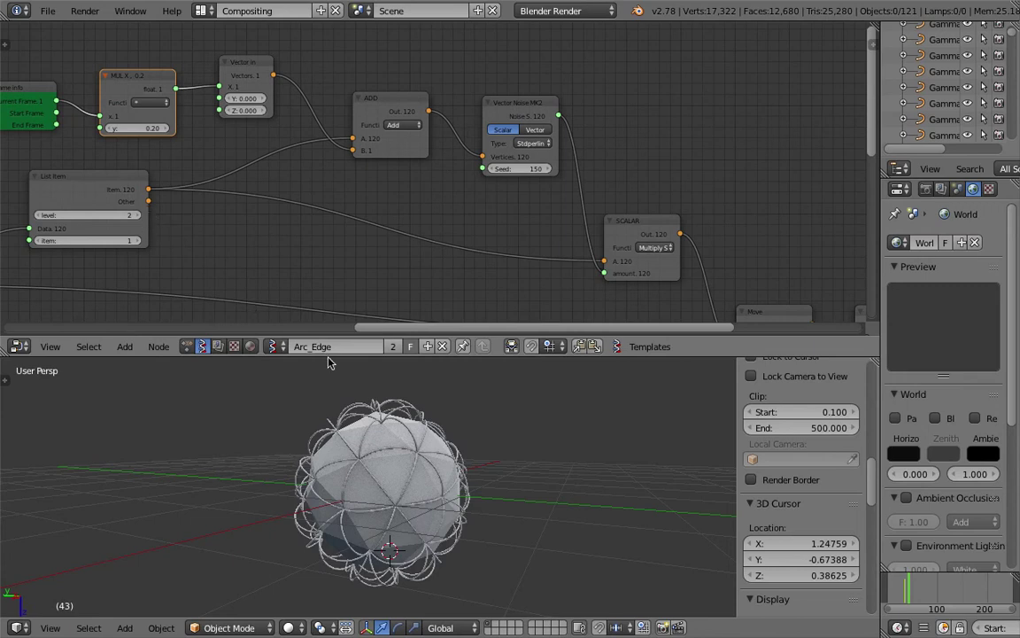
pyautogui.keyDown('ctrl'); pyautogui.scroll(-1, 456, 209); pyautogui.keyUp('ctrl')
pyautogui.keyDown('ctrl'); pyautogui.scroll(-1, 461, 97); pyautogui.keyUp('ctrl')
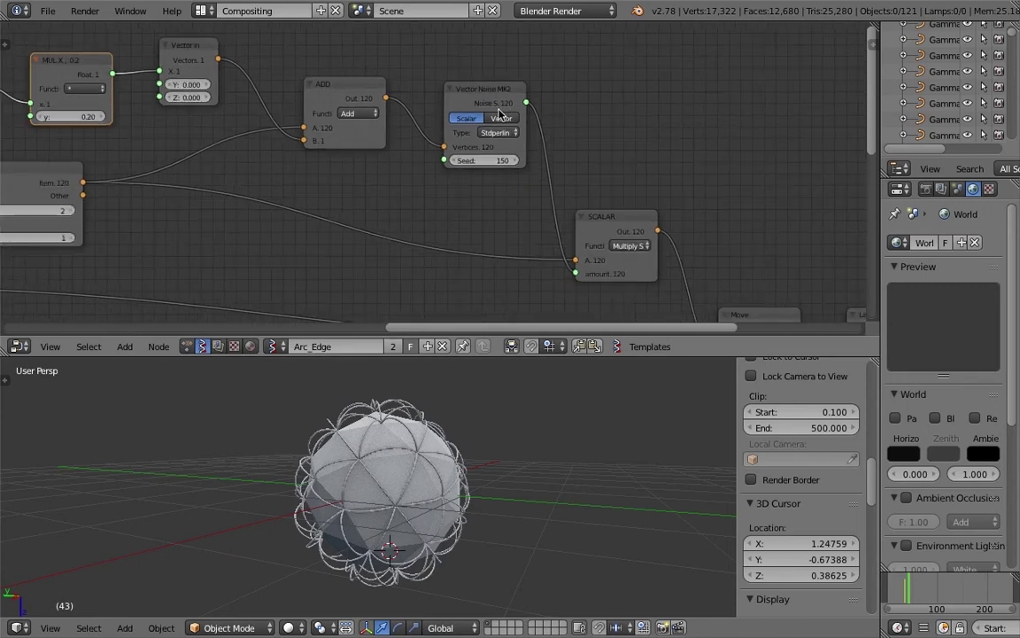
pyautogui.moveTo(553, 180); pyautogui.dragTo(518, 116, button='middle')
pyautogui.moveTo(652, 275); pyautogui.dragTo(523, 191, button='middle')
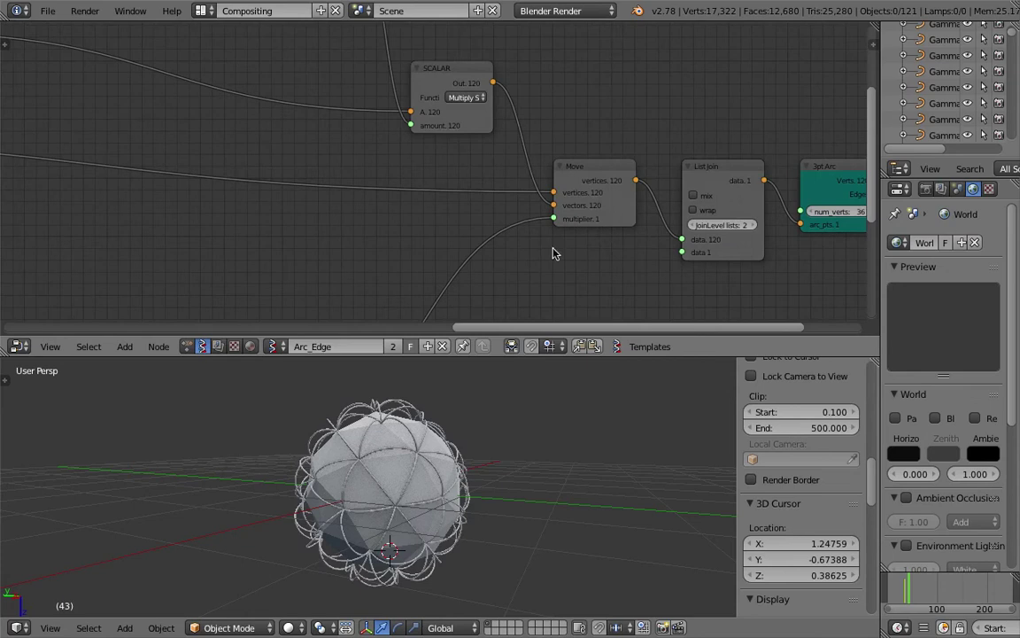
# Move the List Repeater node and the List Input node up closer to the Move node they feed.
pyautogui.scroll(-3, 552, 253)
pyautogui.moveTo(555, 236); pyautogui.dragTo(577, 149, button='middle')
pyautogui.moveTo(407, 229); pyautogui.dragTo(475, 151, button='middle')
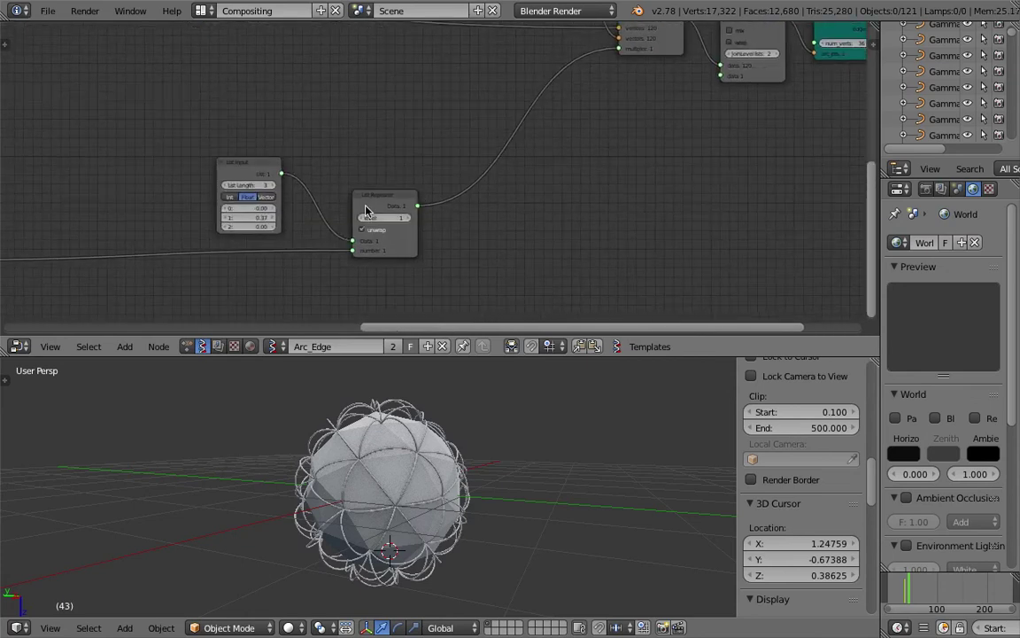
pyautogui.moveTo(366, 210); pyautogui.dragTo(467, 150)
pyautogui.moveTo(252, 168); pyautogui.dragTo(376, 87)
# Set item 1 of the List Input node to 0.58 to raise the arcs above the sphere.
pyautogui.scroll(3, 362, 131)
pyautogui.moveTo(362, 127); pyautogui.dragTo(429, 124)
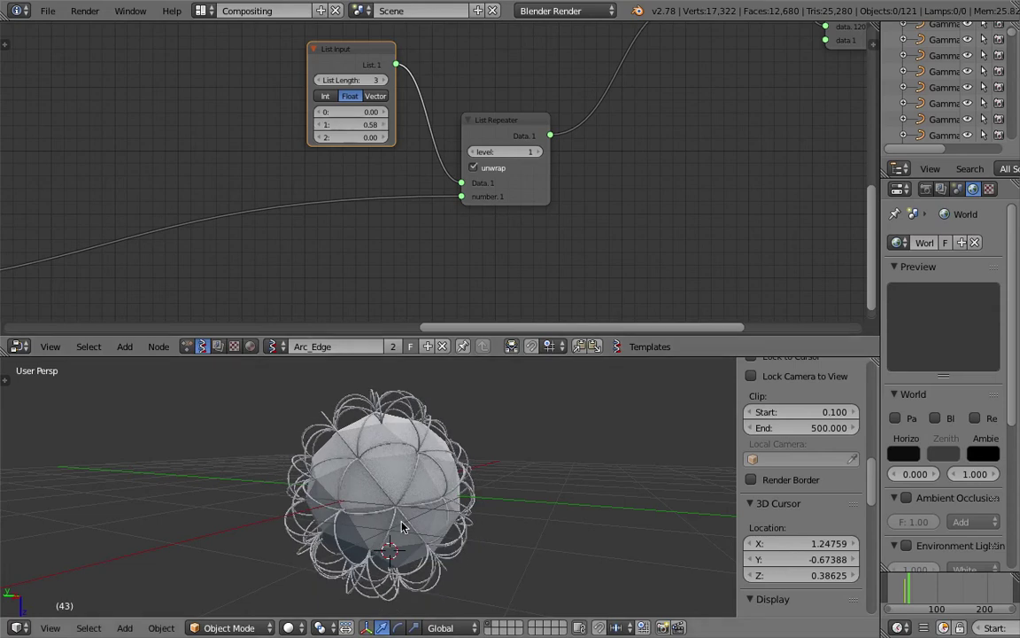
pyautogui.moveTo(395, 434); pyautogui.dragTo(398, 431, button='middle')
# Review the List Join and 3pt Arc nodes and shift the Polyline Viewer node slightly away from 3pt Arc.
pyautogui.scroll(-1, 502, 209)
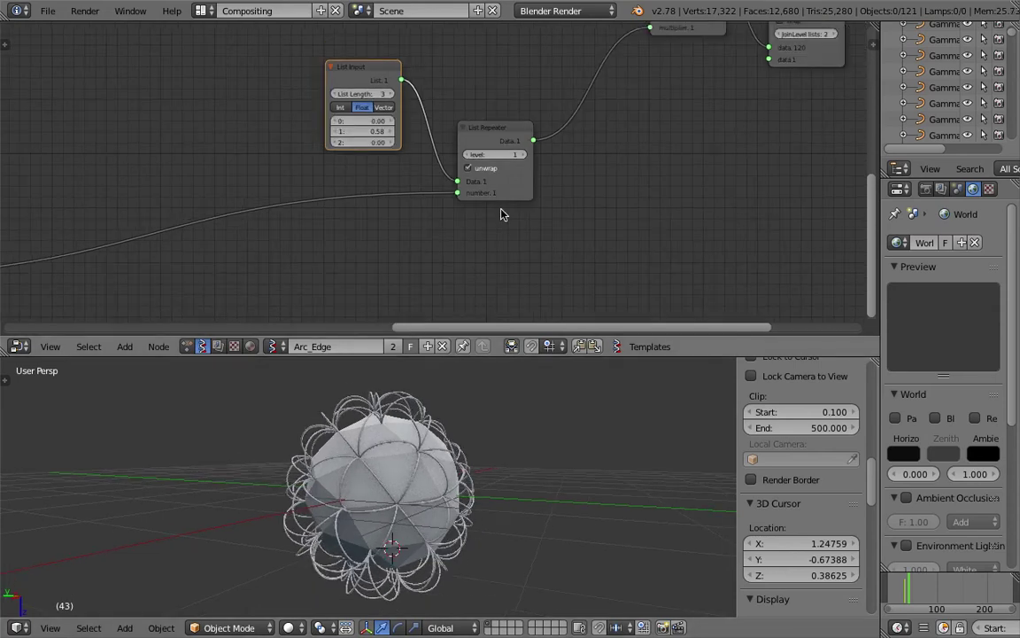
pyautogui.moveTo(574, 200); pyautogui.dragTo(323, 303, button='middle')
pyautogui.moveTo(417, 243); pyautogui.dragTo(349, 307, button='middle')
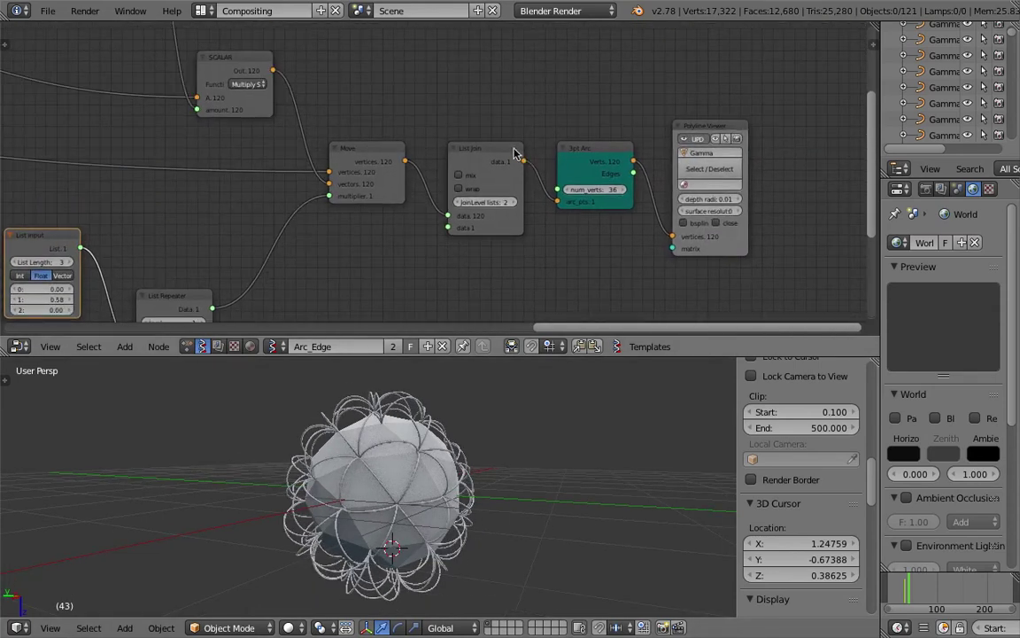
pyautogui.scroll(1, 514, 153)
pyautogui.click(481, 143)
pyautogui.moveTo(618, 160); pyautogui.dragTo(554, 159, button='middle')
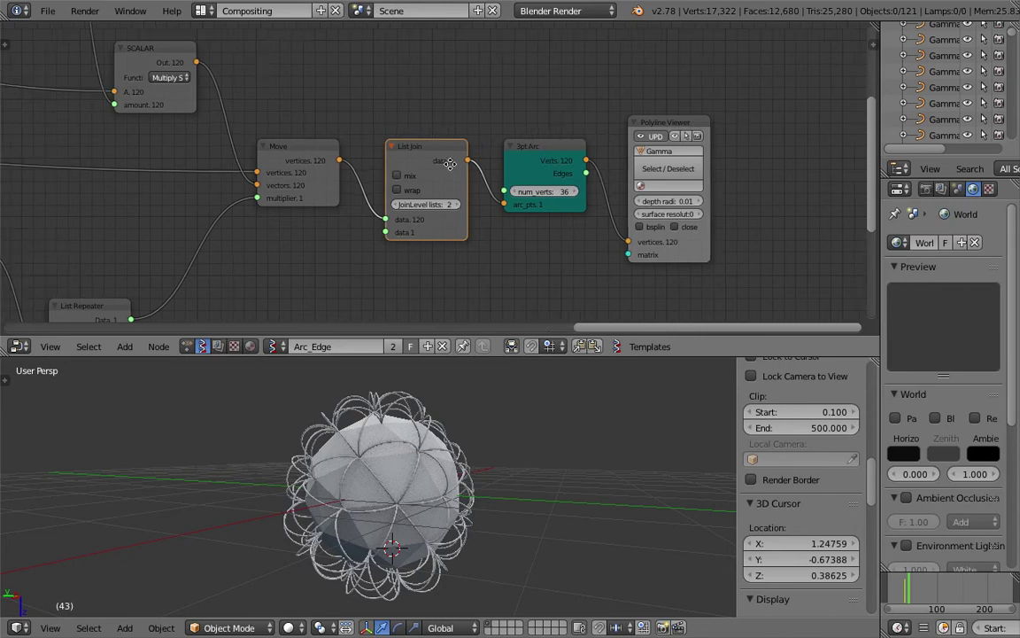
pyautogui.scroll(1, 523, 158)
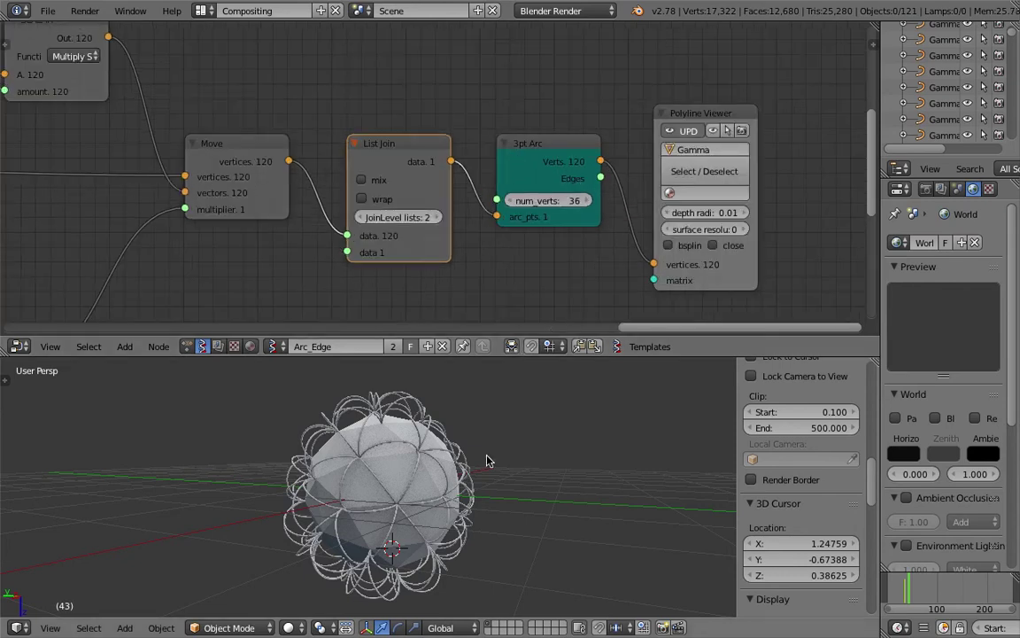
pyautogui.moveTo(487, 460); pyautogui.dragTo(560, 461, button='middle')
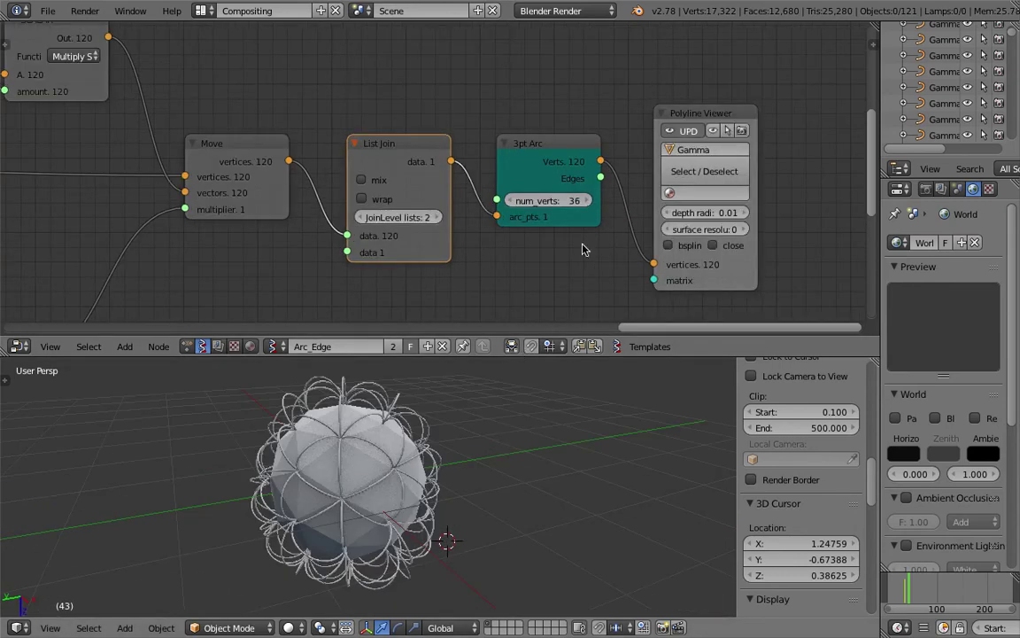
pyautogui.moveTo(693, 117); pyautogui.dragTo(708, 109)
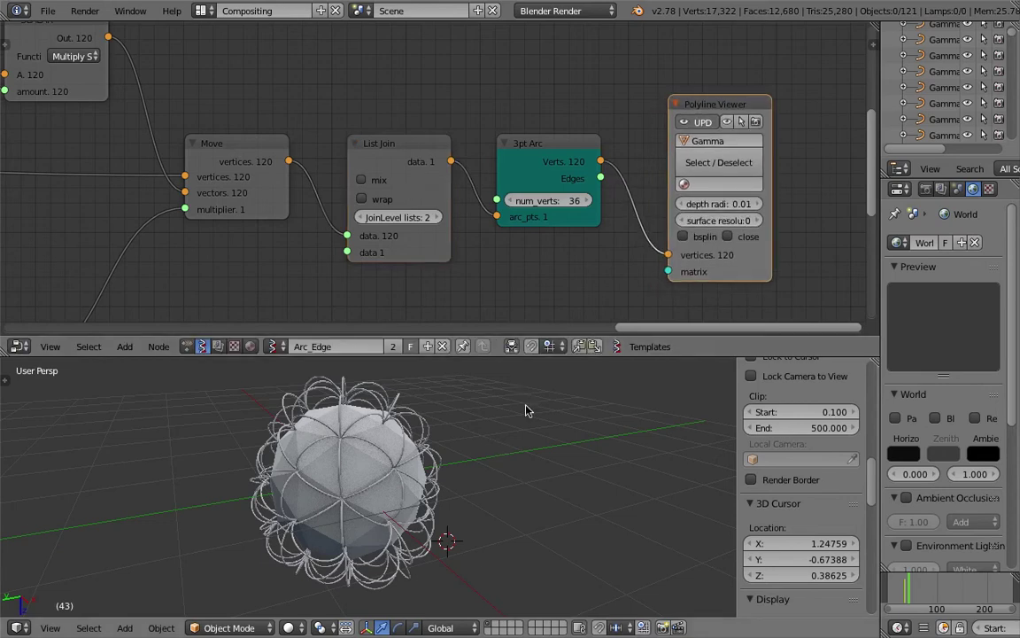
# Add a Grid mesh to the scene and move it clear of the icosphere.
pyautogui.moveTo(524, 411); pyautogui.dragTo(395, 445, button='middle')
pyautogui.hotkey('shift', 'a')
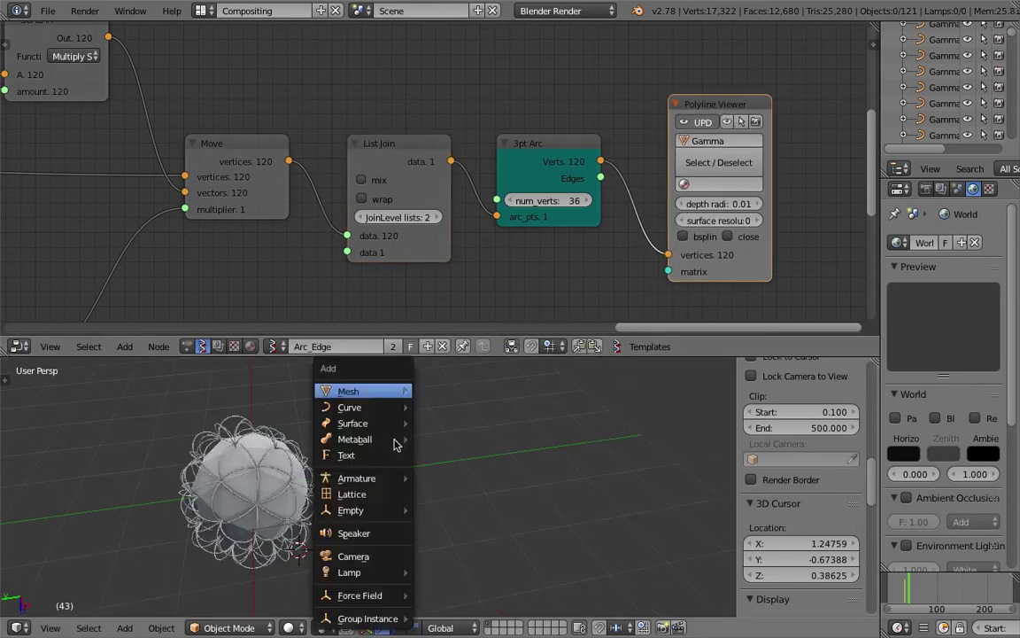
pyautogui.moveTo(392, 392)
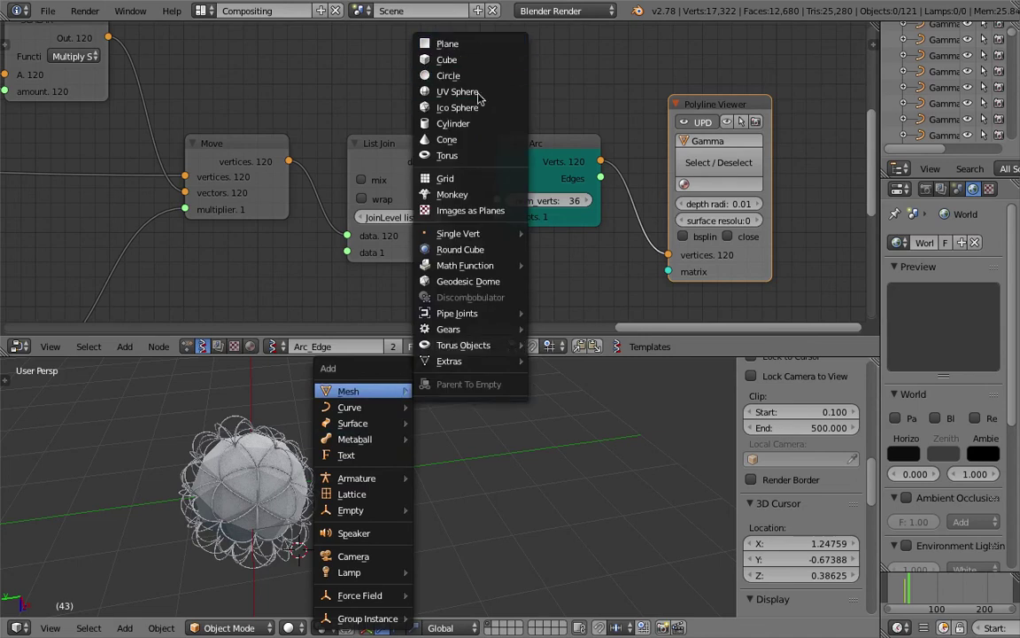
pyautogui.click(445, 178)
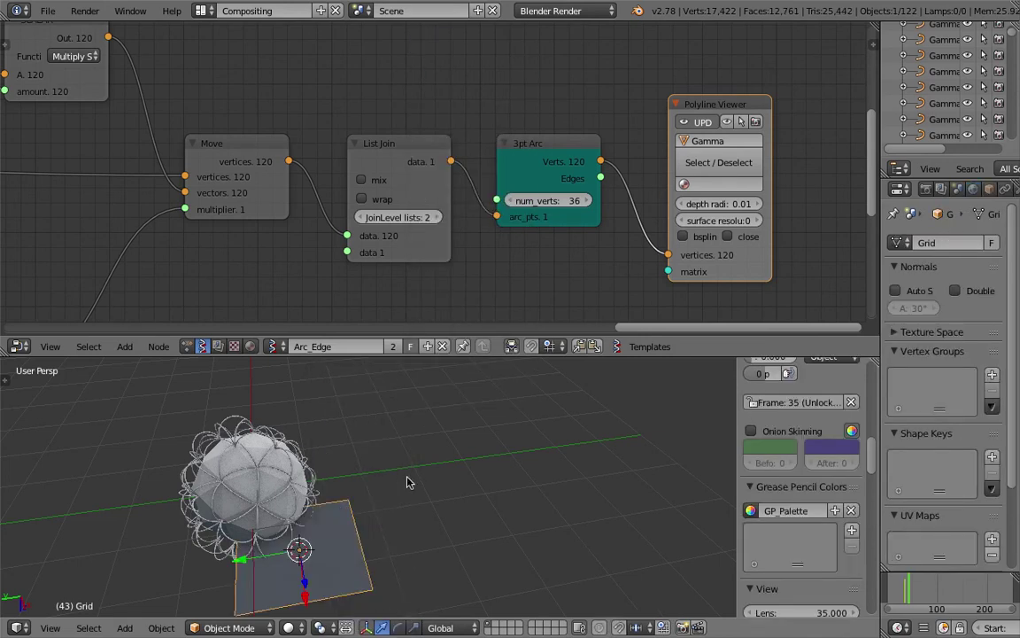
pyautogui.press('g')
pyautogui.click(583, 407)
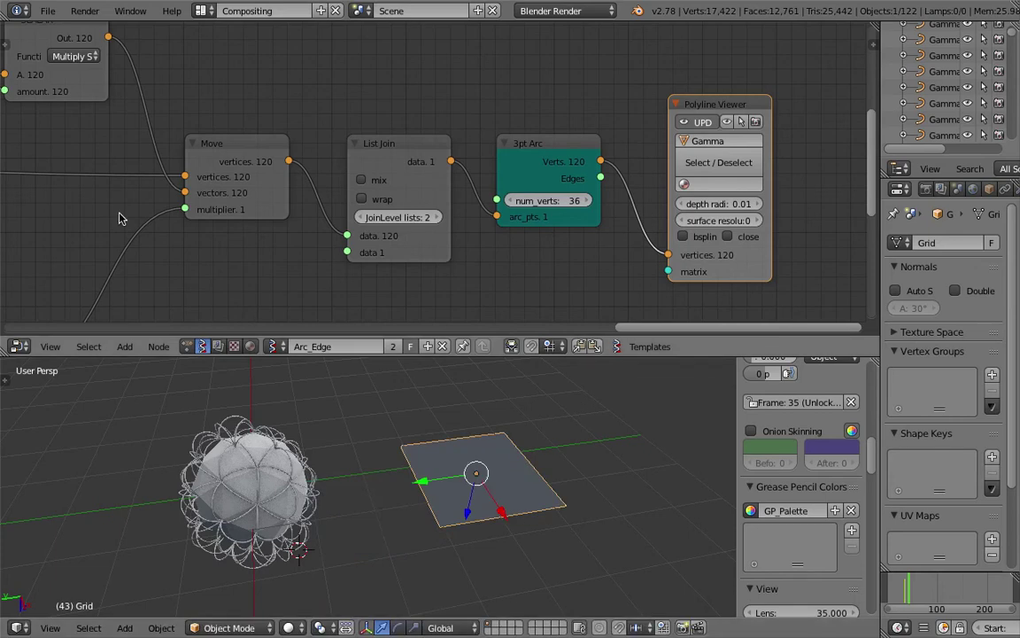
# Enable the Wire and Draw All Edges display options for the grid, checking it in wireframe before returning to solid shading.
pyautogui.scroll(-4, 122, 217)
pyautogui.moveTo(246, 214)
pyautogui.mouseDown(button='middle')
pyautogui.moveTo(615, 155)
pyautogui.moveTo(694, 155)
pyautogui.mouseUp(button='middle')
pyautogui.moveTo(535, 458); pyautogui.dragTo(483, 492, button='middle')
pyautogui.press('z')
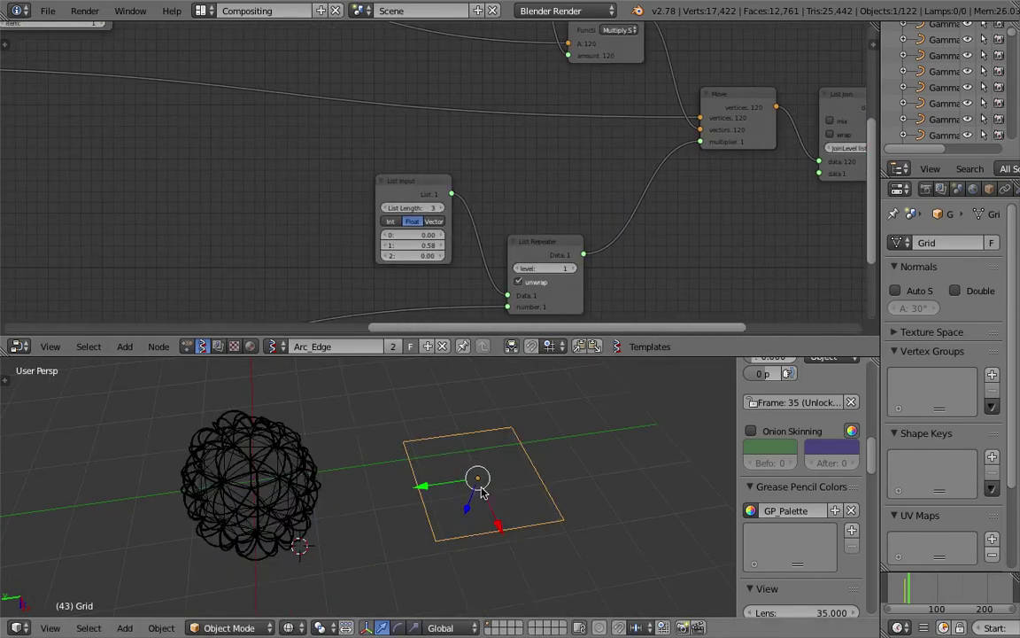
pyautogui.scroll(2, 481, 492)
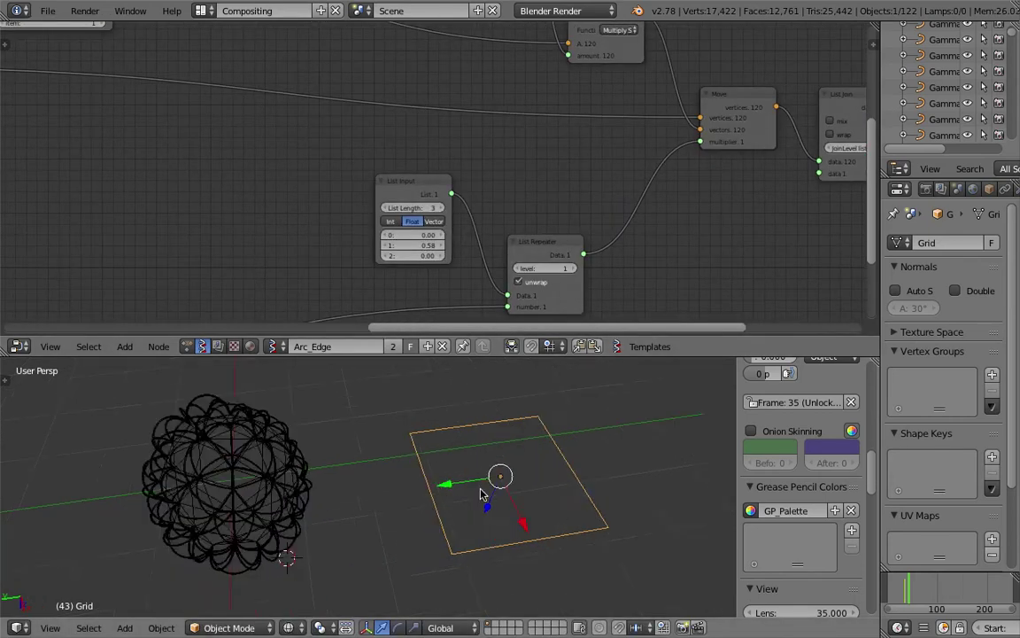
pyautogui.click(990, 190)
pyautogui.scroll(-5, 944, 435)
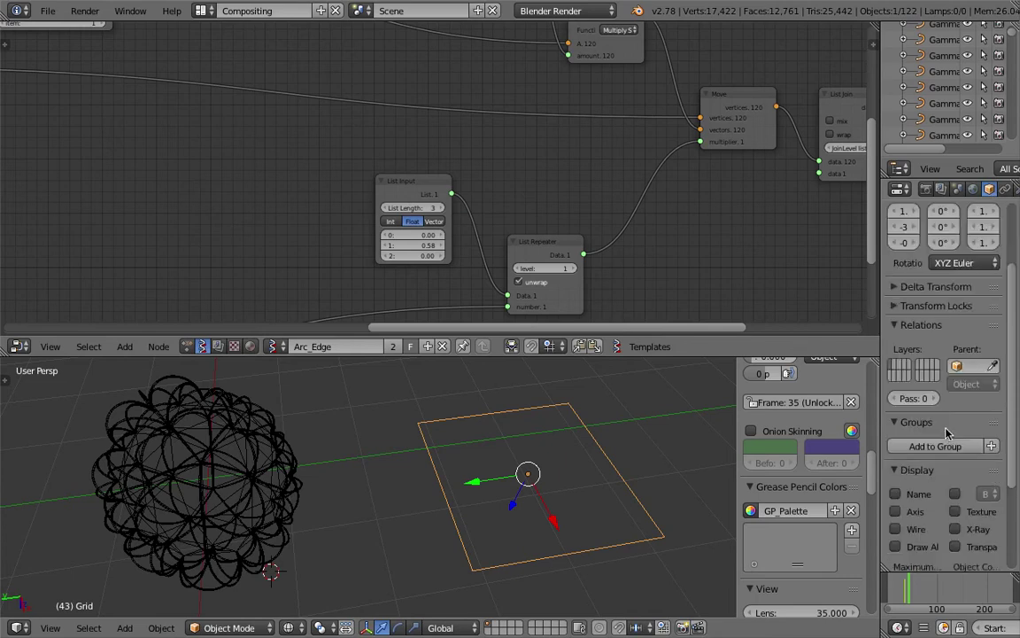
pyautogui.click(930, 452)
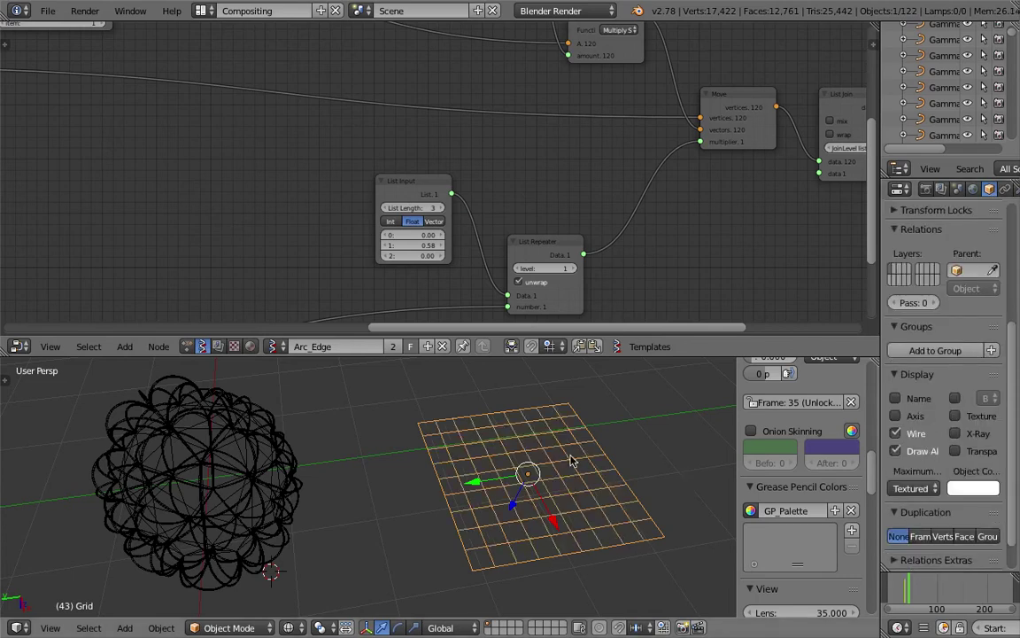
pyautogui.moveTo(372, 465); pyautogui.dragTo(400, 454, button='middle')
pyautogui.press('z')
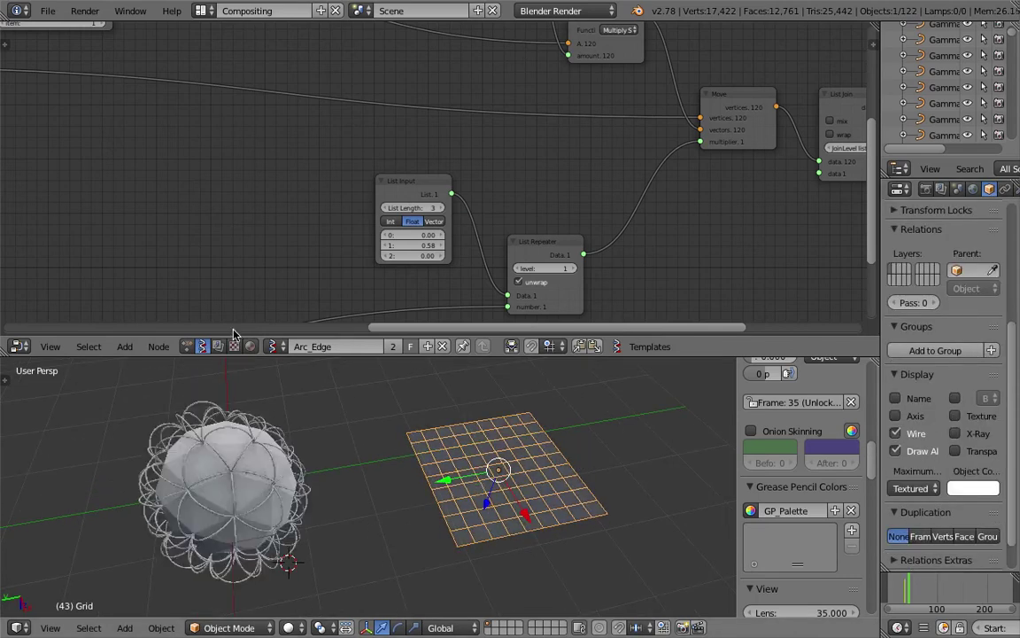
# Load the selected grid into the Objects in mk3 node in place of the icosphere.
pyautogui.scroll(-2, 167, 178)
pyautogui.moveTo(168, 178); pyautogui.dragTo(632, 135, button='middle')
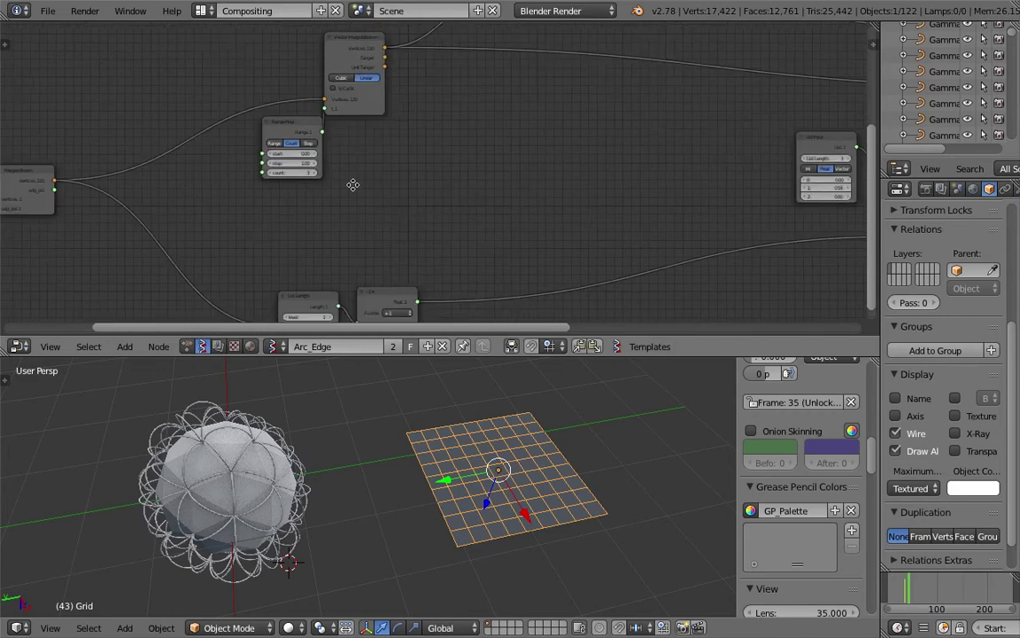
pyautogui.moveTo(120, 205); pyautogui.dragTo(640, 173, button='middle')
pyautogui.scroll(1, 443, 232)
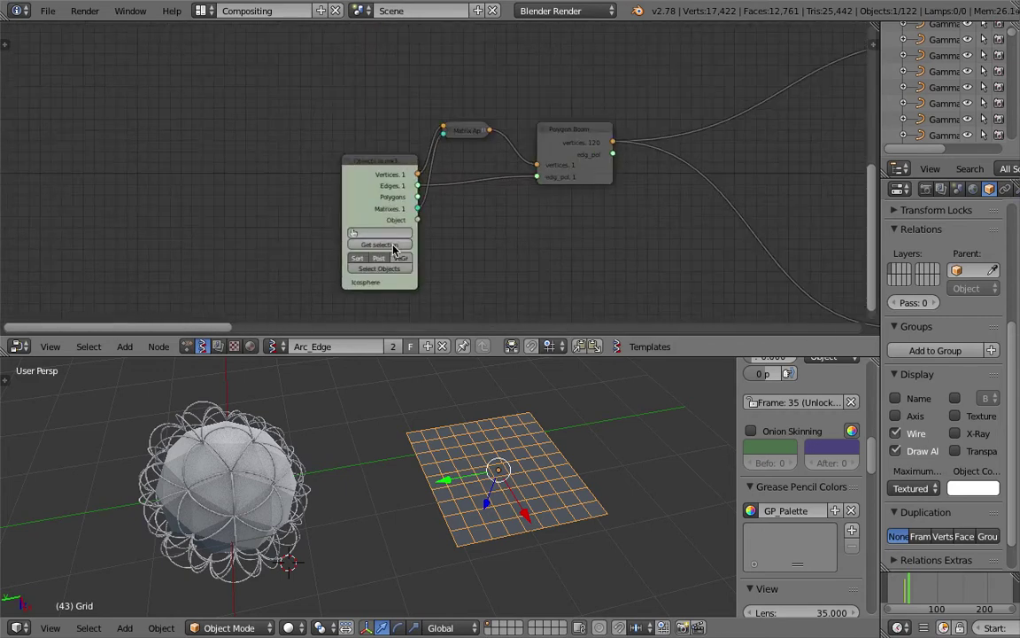
pyautogui.click(393, 247)
pyautogui.scroll(-2, 501, 483)
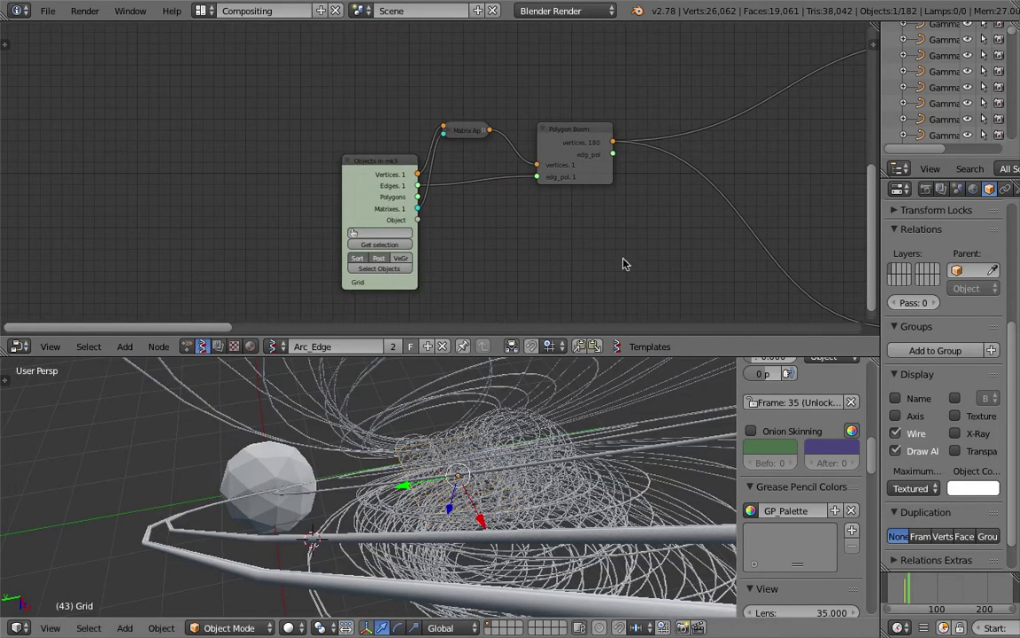
pyautogui.moveTo(457, 529); pyautogui.dragTo(455, 551, button='middle')
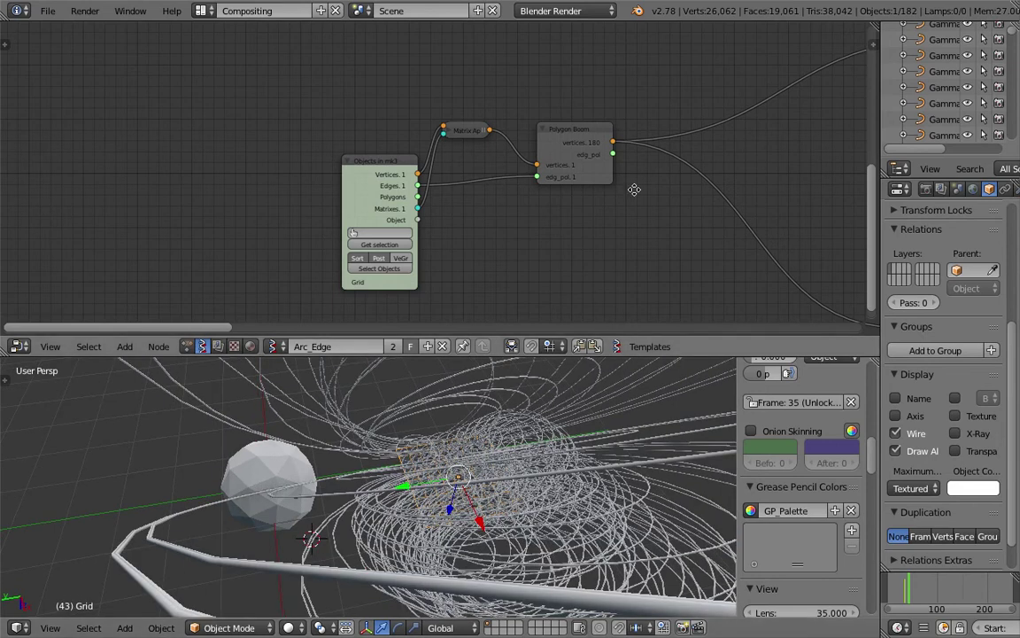
# Cut the link from the SCALAR node to the Move node's vectors input and move the SCALAR node up out of the way.
pyautogui.moveTo(634, 189); pyautogui.dragTo(78, 206, button='middle')
pyautogui.moveTo(734, 171)
pyautogui.mouseDown(button='middle')
pyautogui.moveTo(676, 166)
pyautogui.moveTo(147, 229)
pyautogui.moveTo(305, 221)
pyautogui.moveTo(255, 237)
pyautogui.mouseUp(button='middle')
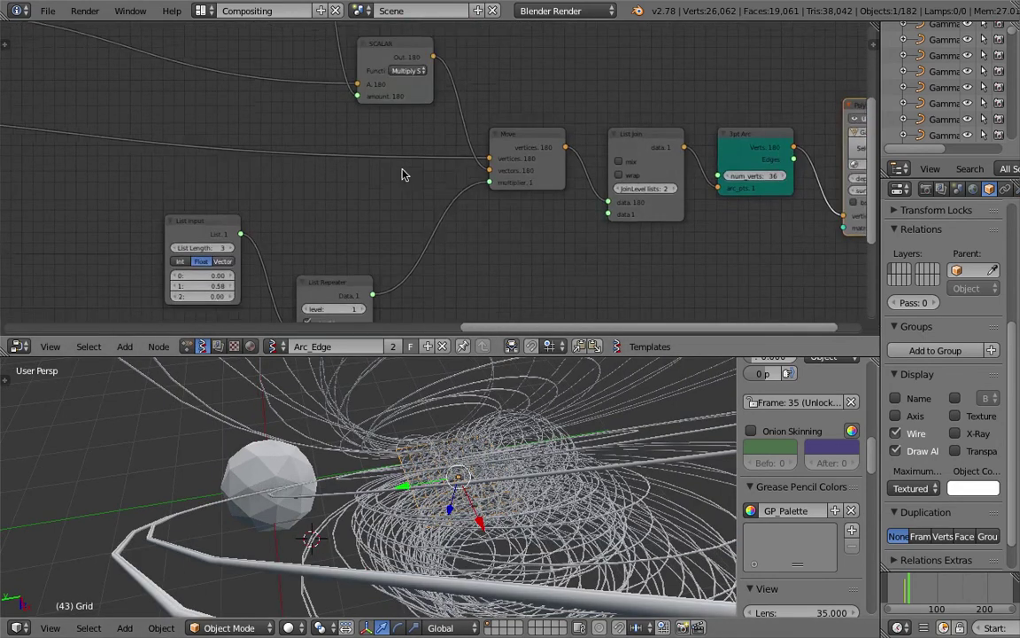
pyautogui.moveTo(427, 186); pyautogui.dragTo(427, 203, button='middle')
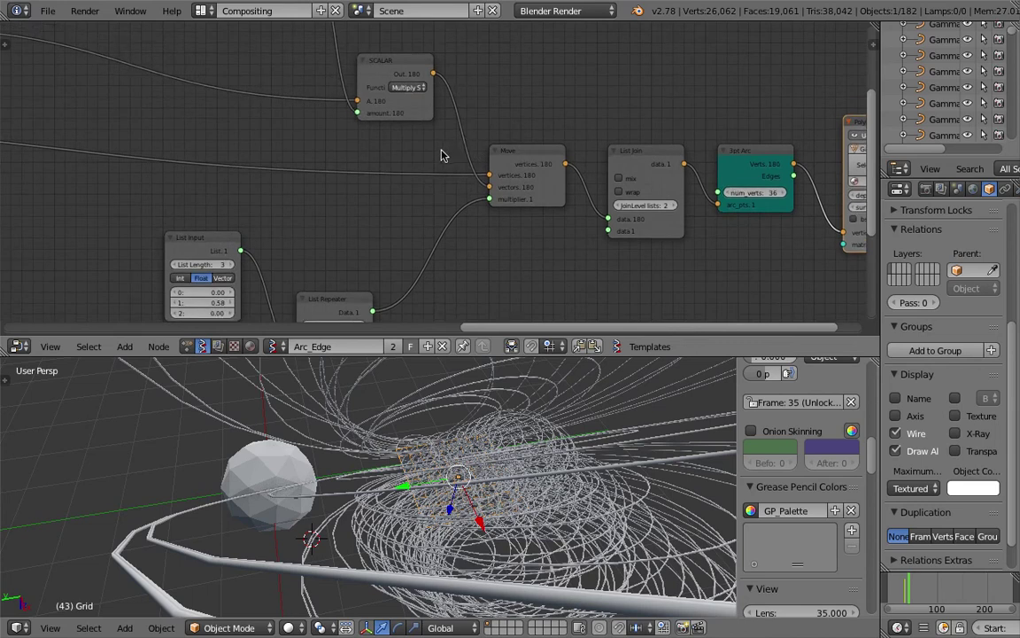
pyautogui.keyDown('ctrl'); pyautogui.moveTo(503, 115); pyautogui.dragTo(511, 115); pyautogui.keyUp('ctrl')
pyautogui.scroll(-1, 436, 130)
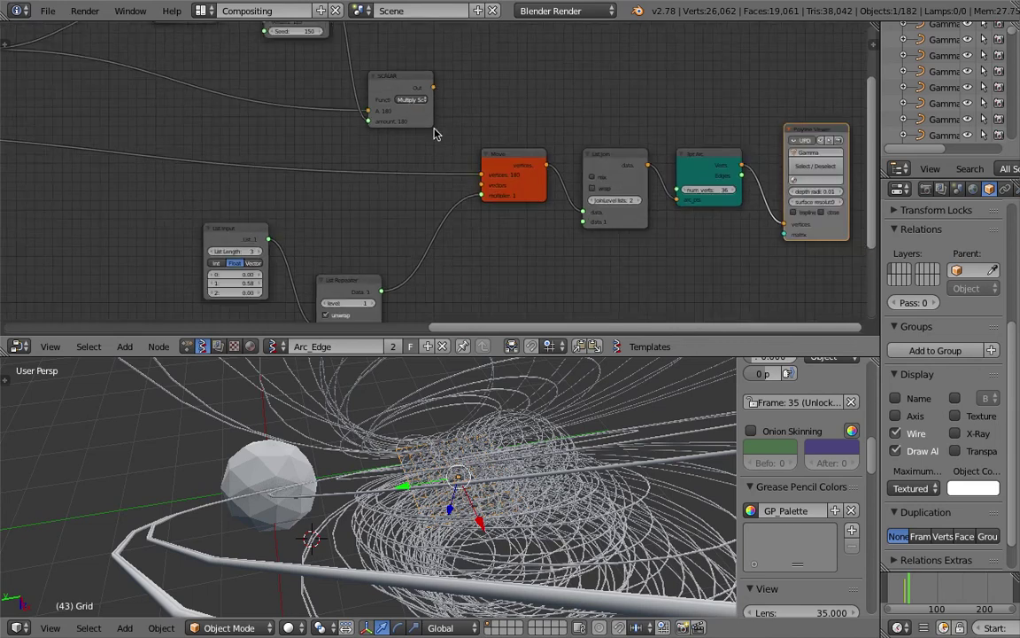
pyautogui.moveTo(399, 59); pyautogui.dragTo(411, 84, button='middle')
pyautogui.scroll(1, 406, 155)
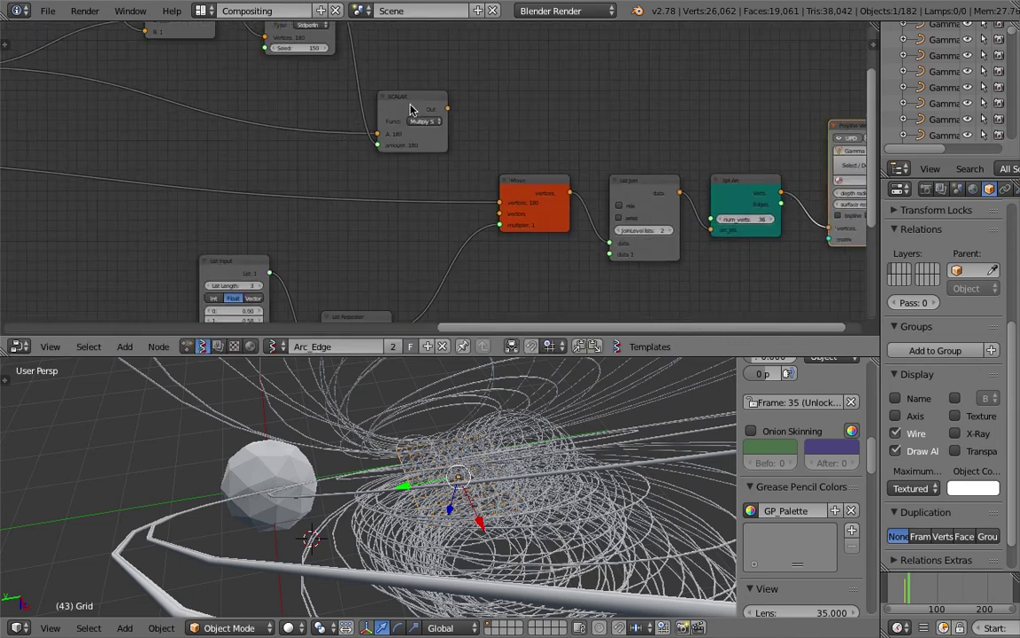
pyautogui.moveTo(407, 104); pyautogui.dragTo(417, 42)
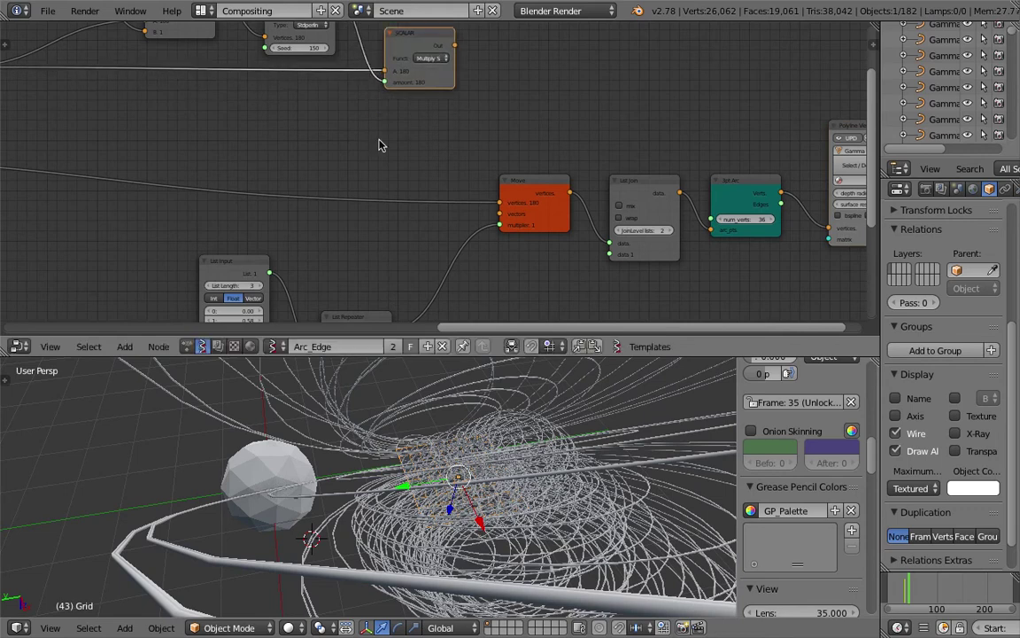
# Add a Vector in node below SCALAR and connect its Vectors output to the Move node's vectors input.
pyautogui.hotkey('shift', 'a')
pyautogui.click(380, 144)
pyautogui.write('vec')
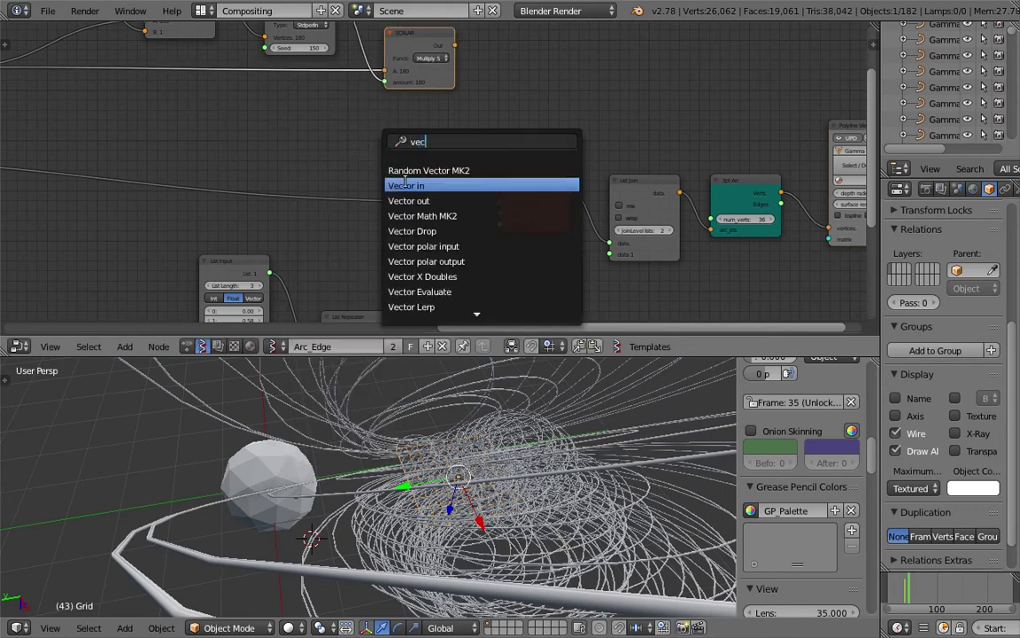
pyautogui.press('Return')
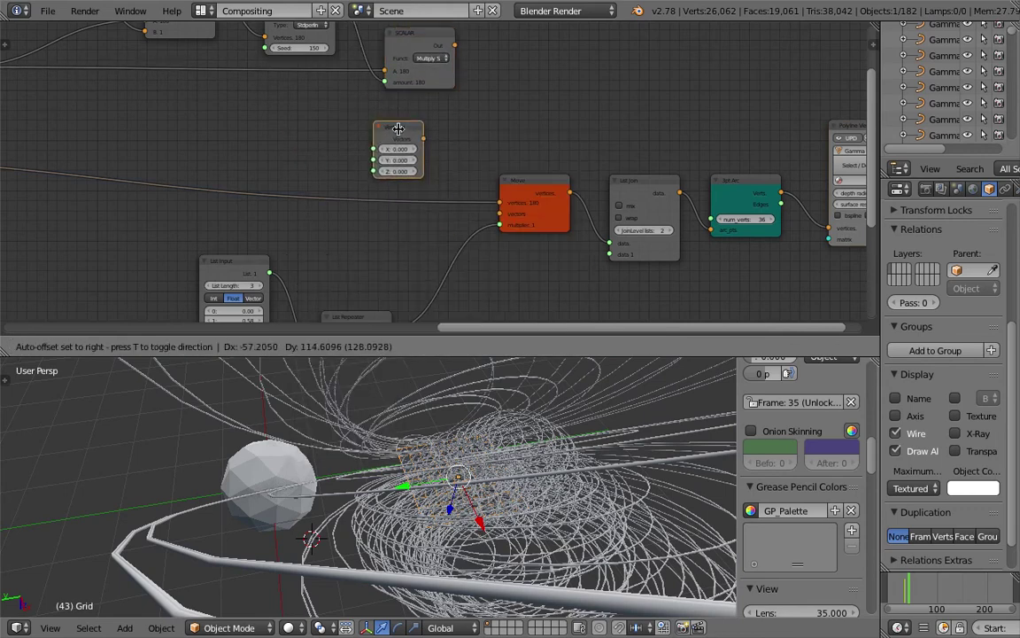
pyautogui.click(426, 146)
pyautogui.moveTo(426, 139); pyautogui.dragTo(500, 213)
# Set the Vector in node's Z to -0.450 and inspect the arcs over the grid.
pyautogui.scroll(2, 509, 468)
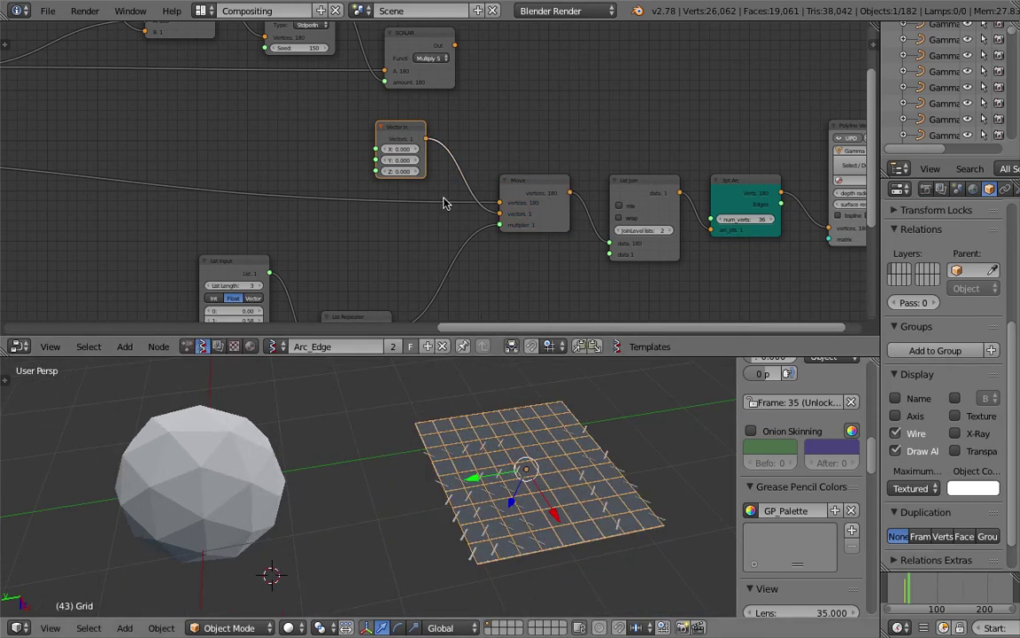
pyautogui.keyDown('shift'); pyautogui.moveTo(598, 474); pyautogui.dragTo(494, 440, button='middle'); pyautogui.keyUp('shift')
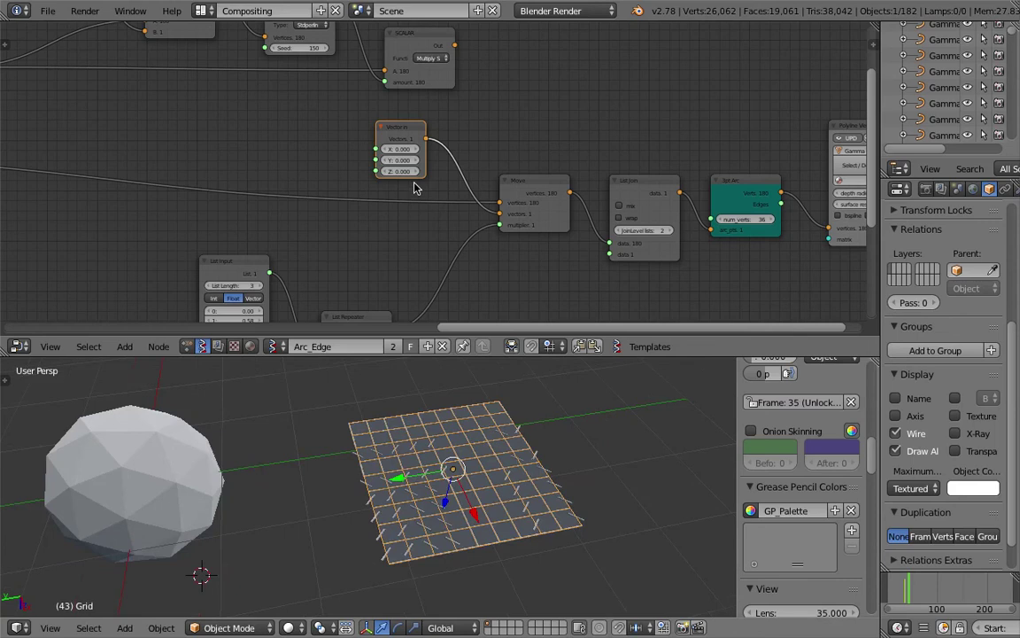
pyautogui.moveTo(401, 171)
pyautogui.mouseDown()
pyautogui.moveTo(445, 170)
pyautogui.moveTo(383, 171)
pyautogui.mouseUp()
pyautogui.moveTo(514, 493); pyautogui.dragTo(494, 472, button='middle')
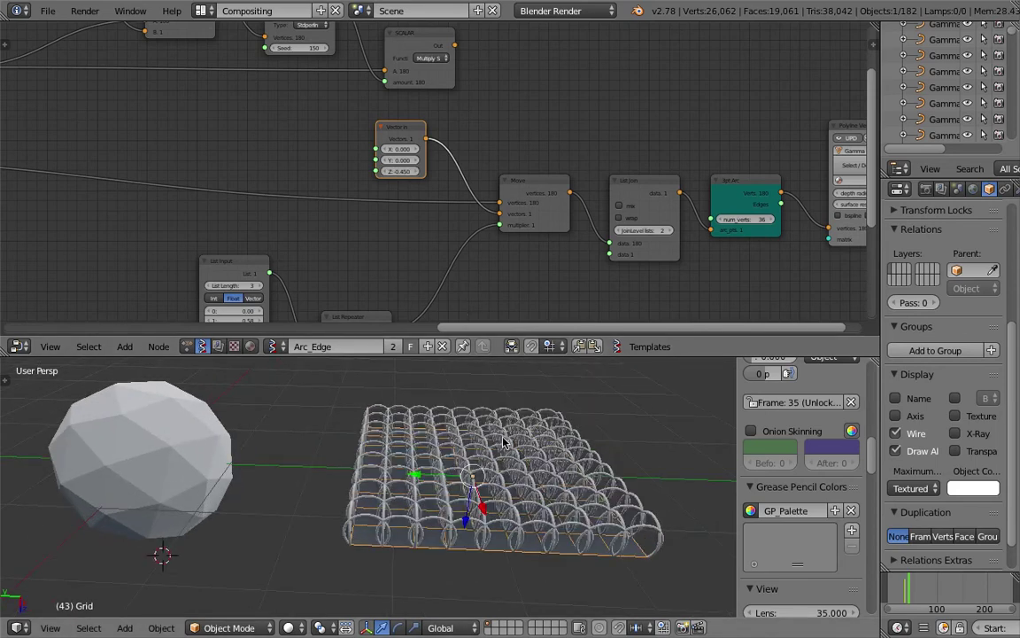
pyautogui.scroll(3, 503, 442)
pyautogui.moveTo(426, 409); pyautogui.dragTo(469, 434, button='middle')
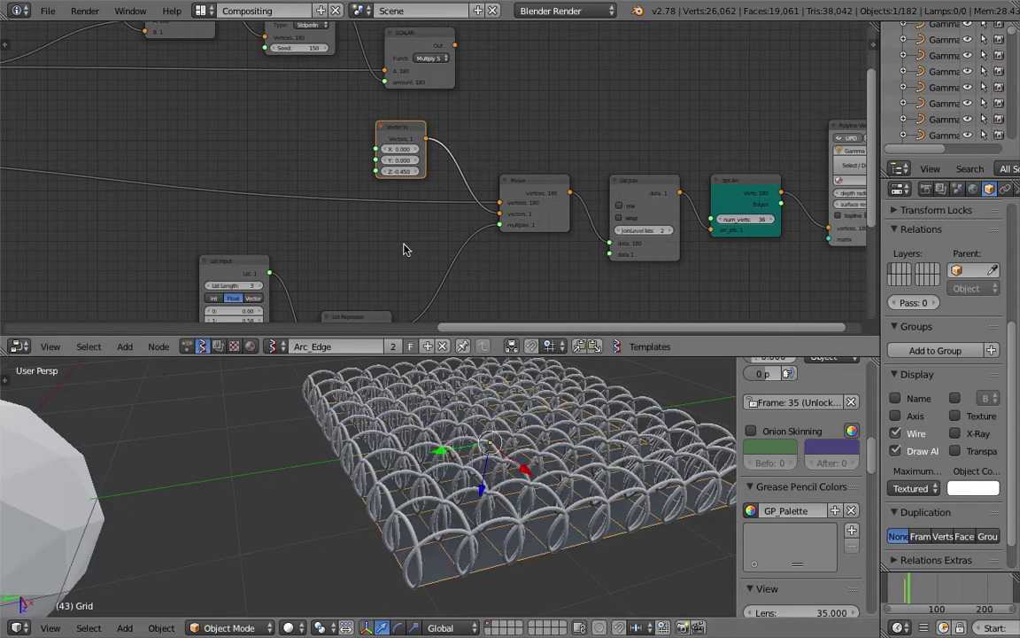
# Try Z values of -0.210 and -0.690 in the Vector in node to compare arc heights.
pyautogui.moveTo(401, 171); pyautogui.dragTo(413, 171)
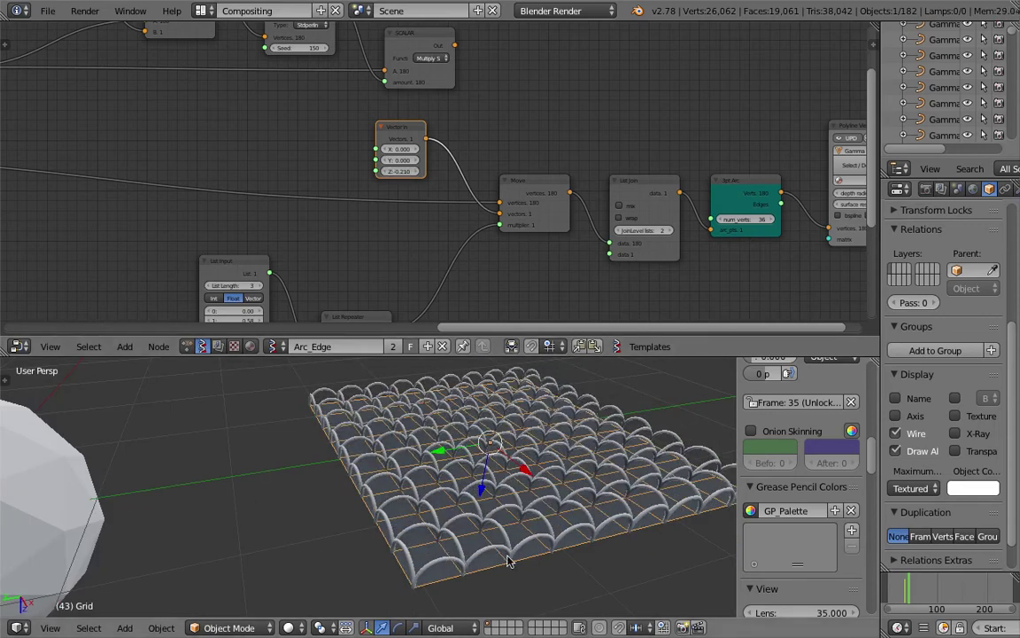
pyautogui.moveTo(467, 493); pyautogui.dragTo(508, 489, button='middle')
pyautogui.moveTo(401, 171); pyautogui.dragTo(359, 171)
pyautogui.moveTo(551, 495); pyautogui.dragTo(547, 530, button='middle')
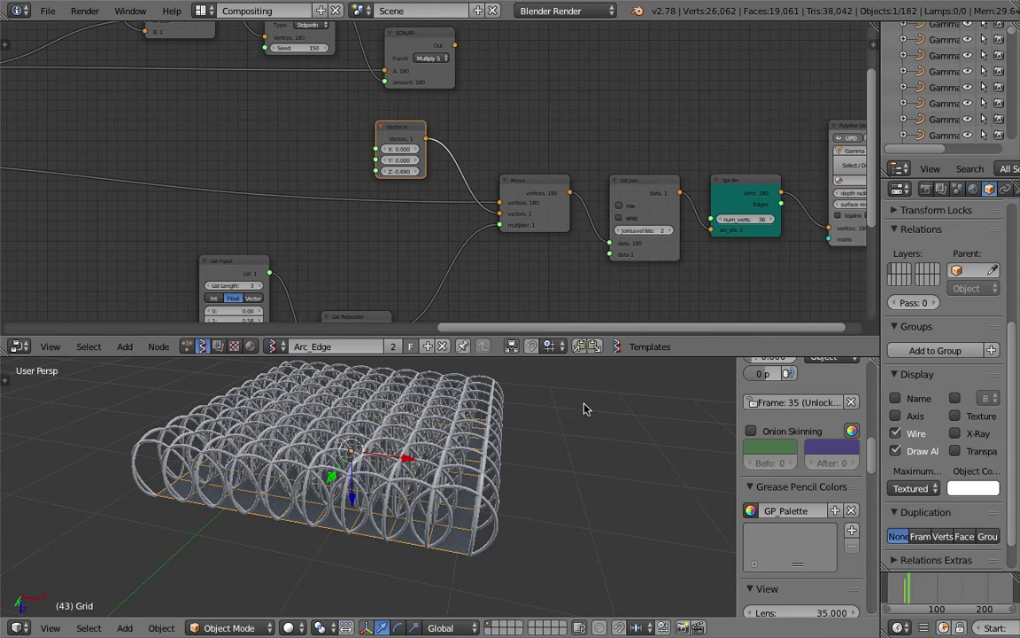
pyautogui.moveTo(564, 479); pyautogui.dragTo(462, 479, button='middle')
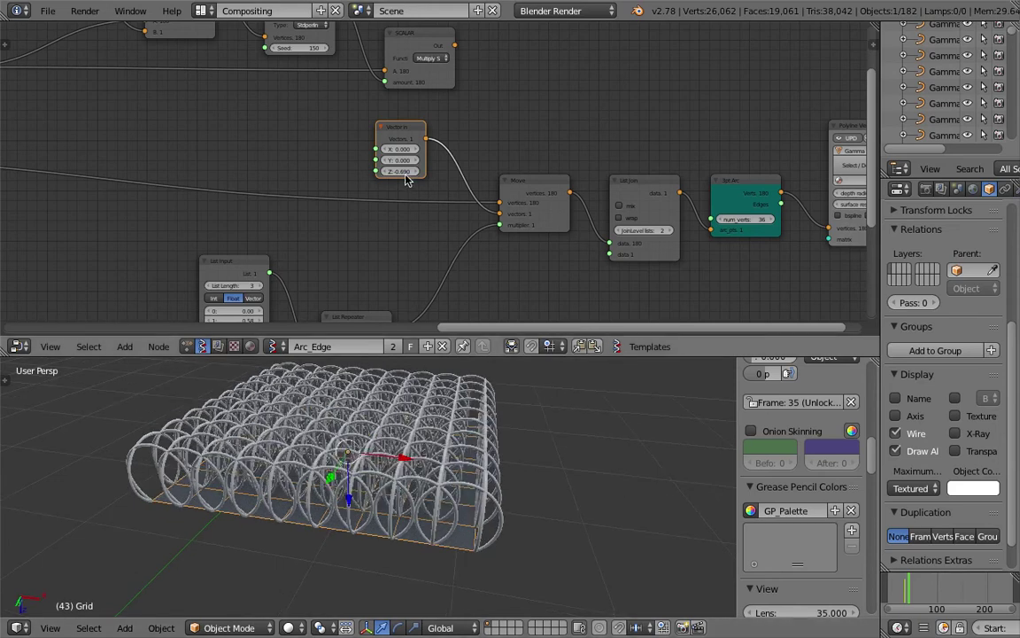
# Set the Vector in node's Z to -0.150 and item 1 of the List Input node to 0.52.
pyautogui.moveTo(401, 171); pyautogui.dragTo(423, 171)
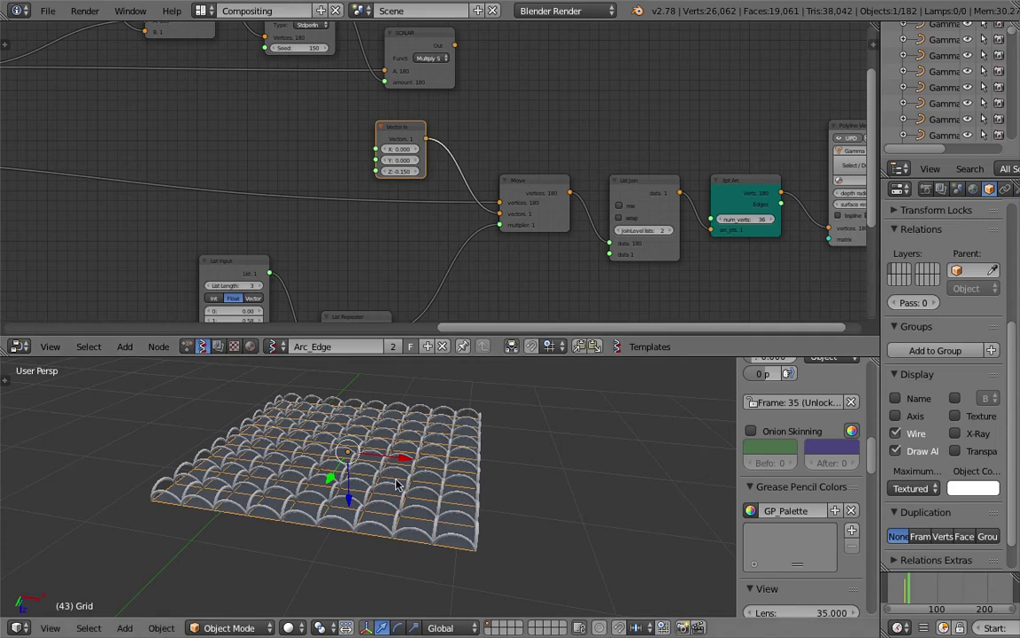
pyautogui.moveTo(444, 471); pyautogui.dragTo(453, 468, button='middle')
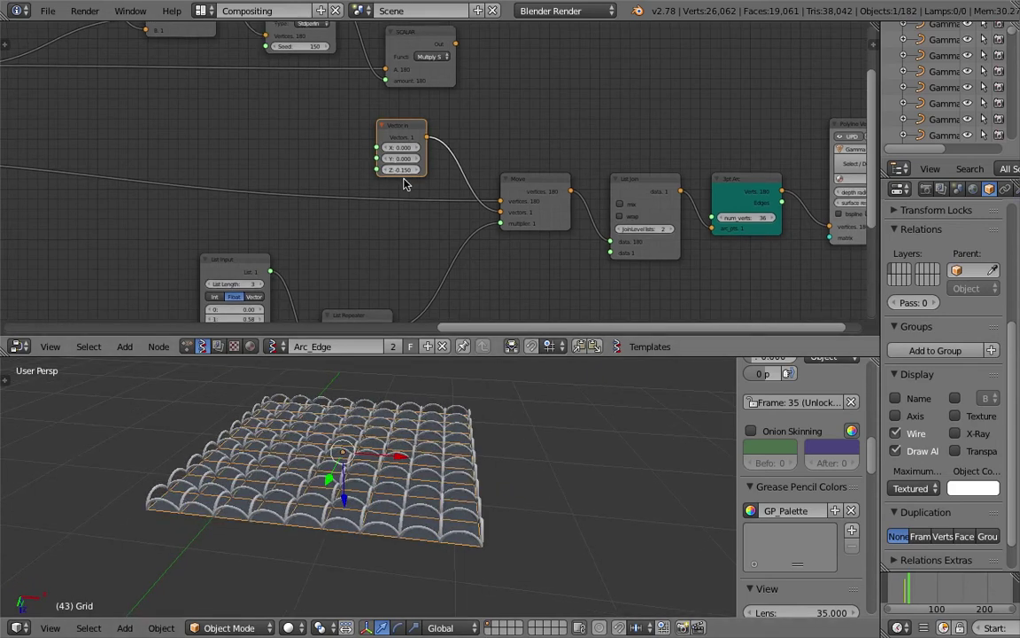
pyautogui.moveTo(329, 220); pyautogui.dragTo(403, 149, button='middle')
pyautogui.scroll(1, 393, 197)
pyautogui.moveTo(307, 254); pyautogui.dragTo(287, 253)
# Add a Random Num Gen node and place it beside the Vector in node, on its input side.
pyautogui.moveTo(566, 194); pyautogui.dragTo(553, 245, button='middle')
pyautogui.moveTo(599, 218); pyautogui.dragTo(493, 156, button='middle')
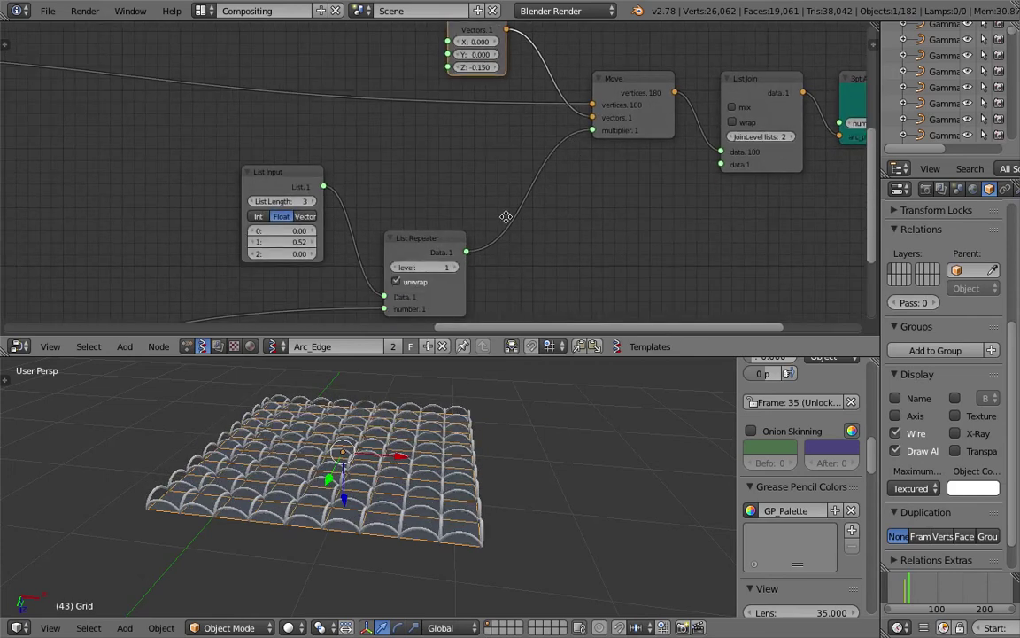
pyautogui.moveTo(506, 217); pyautogui.dragTo(516, 249, button='middle')
pyautogui.scroll(1, 420, 75)
pyautogui.moveTo(437, 135); pyautogui.dragTo(456, 192, button='middle')
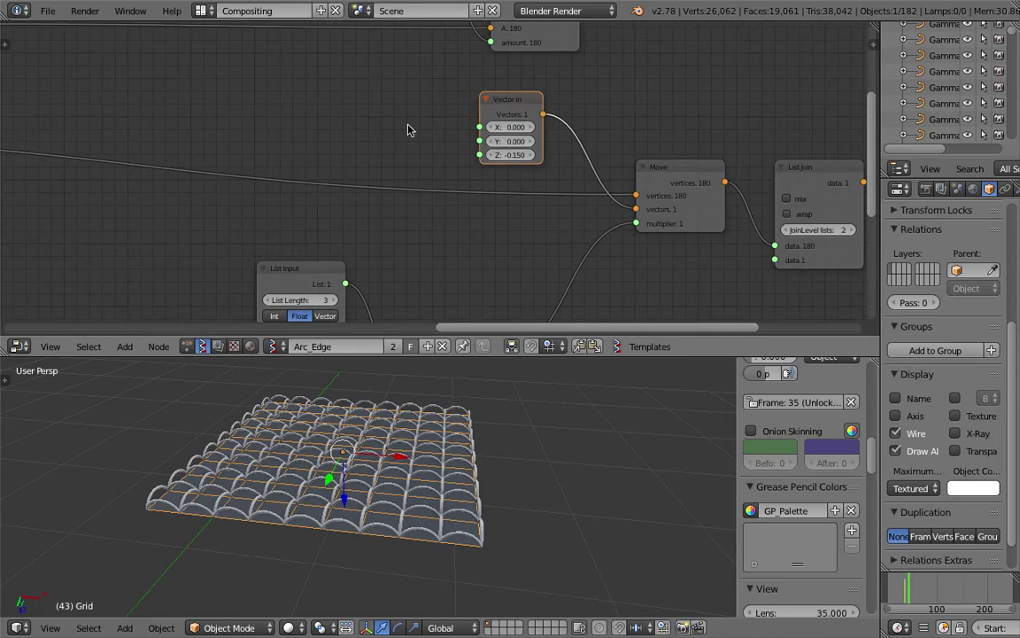
pyautogui.moveTo(409, 125); pyautogui.dragTo(413, 137, button='middle')
pyautogui.hotkey('shift', 'a')
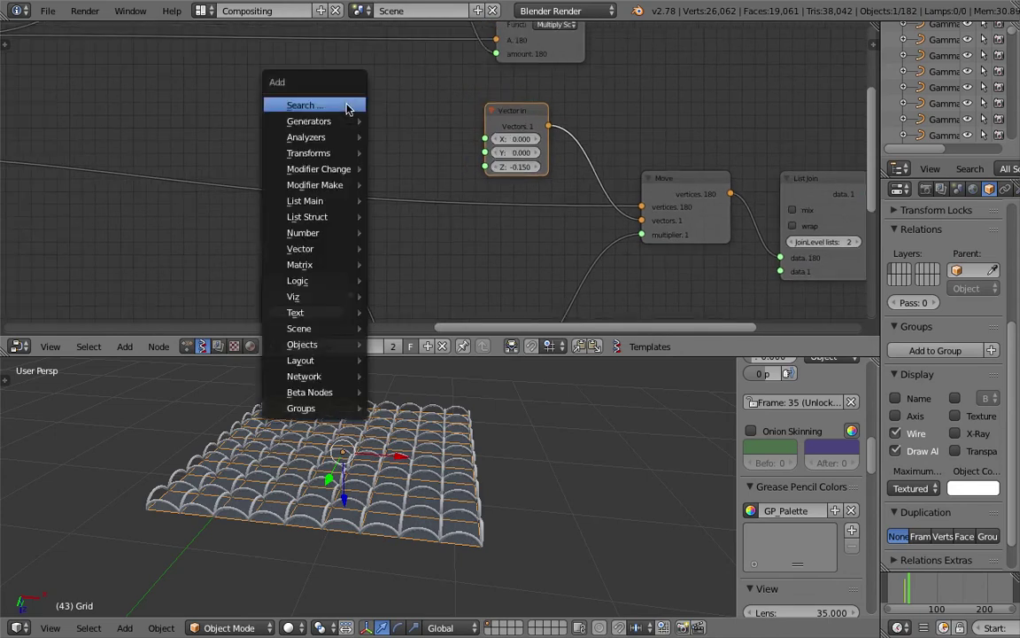
pyautogui.click(348, 103)
pyautogui.write('random n')
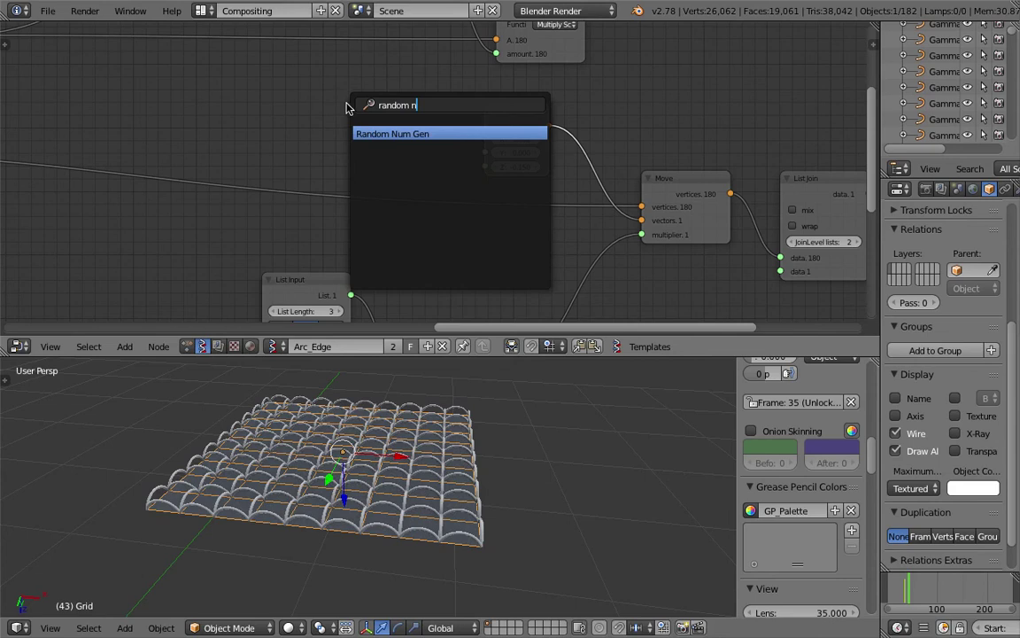
pyautogui.press('Return')
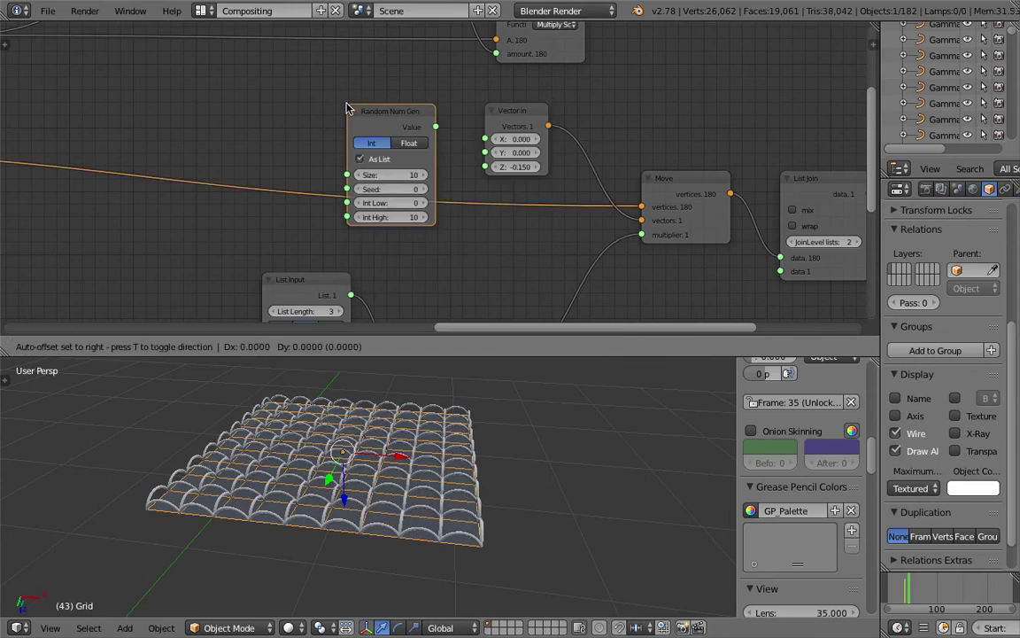
pyautogui.click(342, 78)
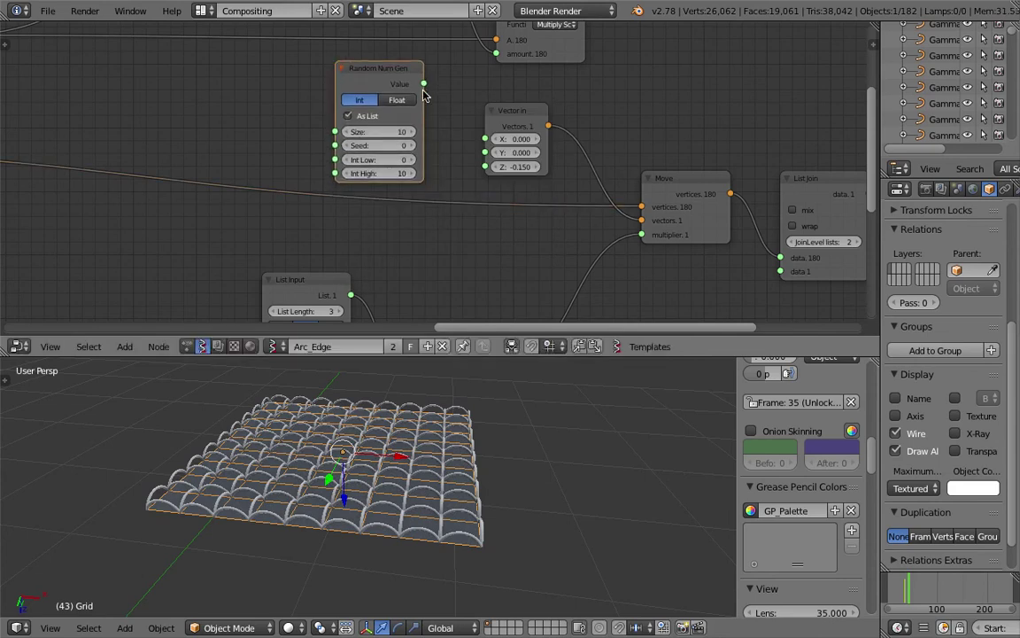
# Connect the Random Num Gen value to the Vector in node's Z, using Float mode with a Float Low of 0.27.
pyautogui.moveTo(423, 88); pyautogui.dragTo(485, 166)
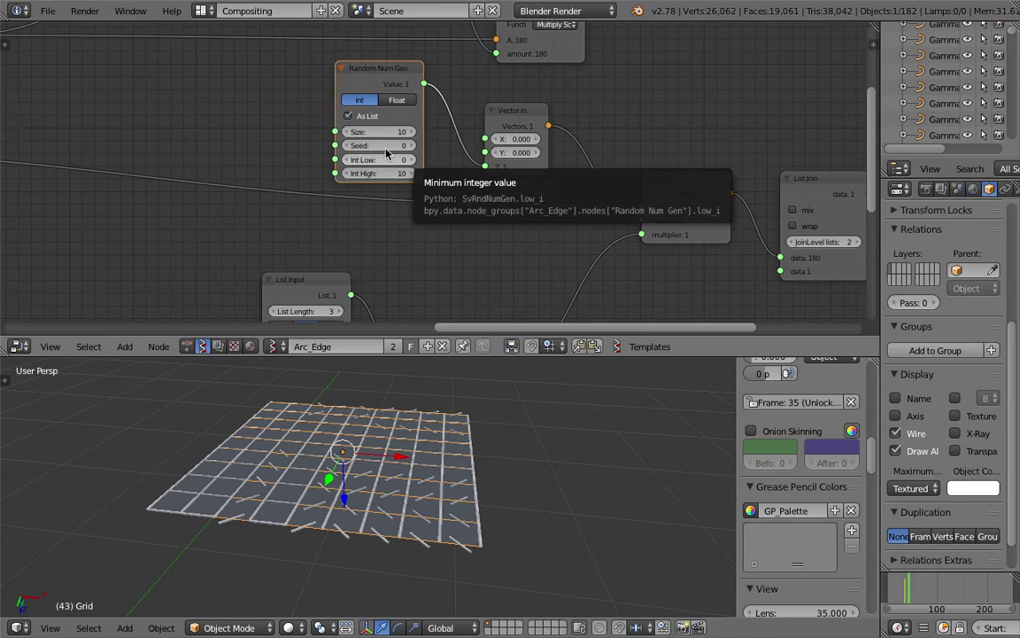
pyautogui.click(396, 99)
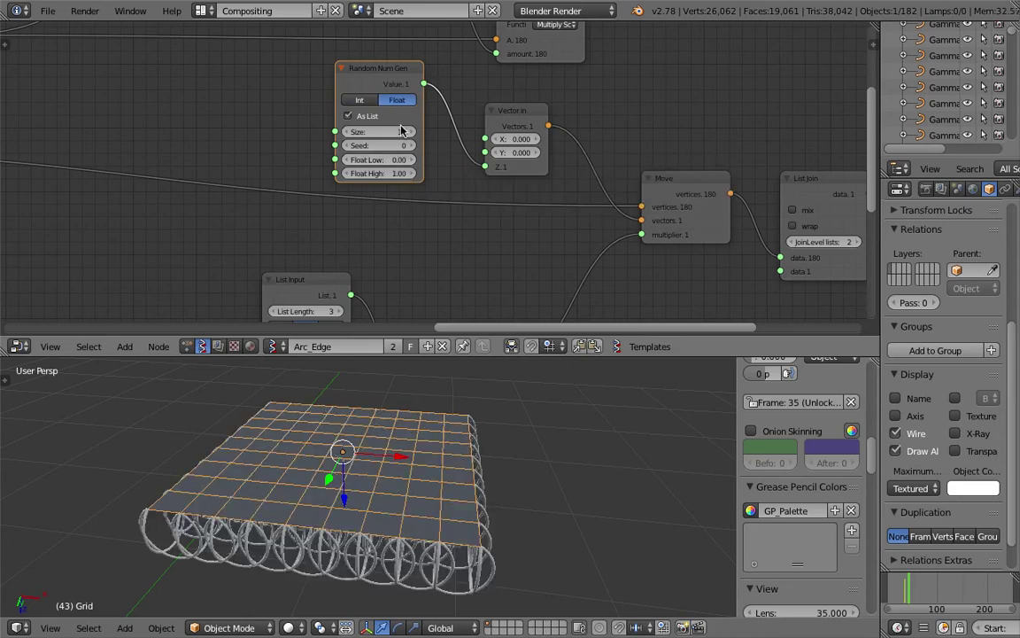
pyautogui.moveTo(393, 163); pyautogui.dragTo(418, 164)
pyautogui.click(397, 174)
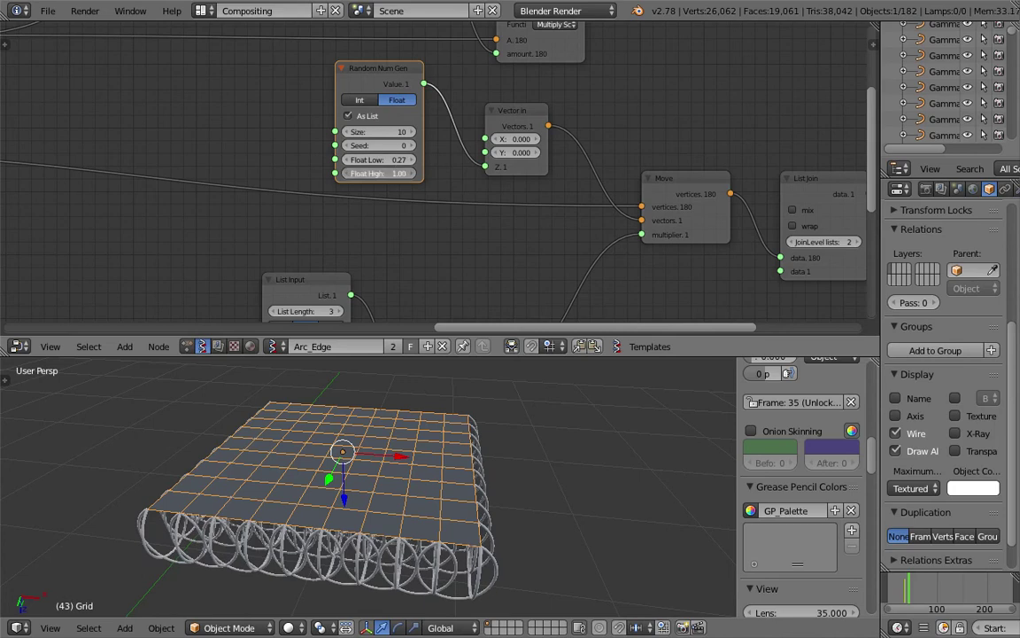
pyautogui.press('Return')
pyautogui.moveTo(483, 541); pyautogui.dragTo(429, 337, button='middle')
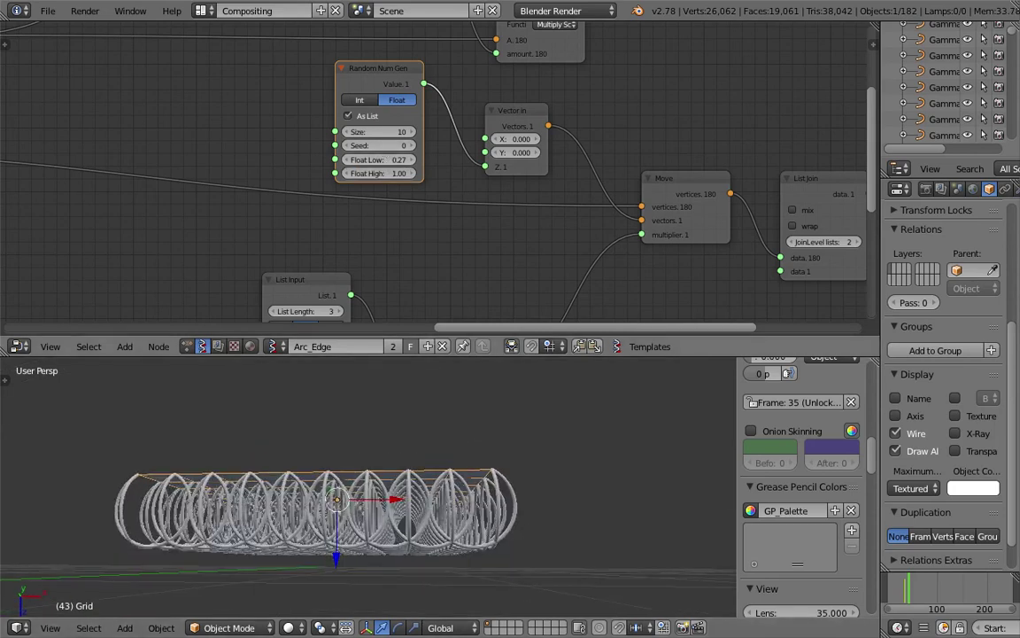
# Set the Random Num Gen node's Seed to 201 and its Size to 1.
pyautogui.moveTo(396, 145); pyautogui.dragTo(514, 145)
pyautogui.click(342, 131)
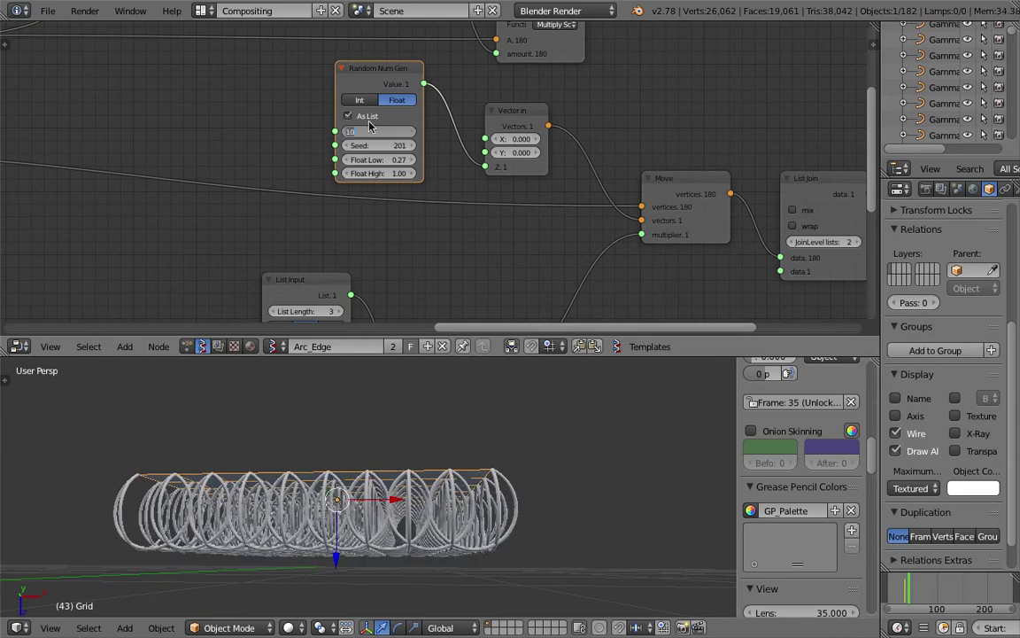
pyautogui.write('1')
pyautogui.press('Return')
pyautogui.moveTo(412, 461)
pyautogui.mouseDown(button='middle')
pyautogui.moveTo(413, 440)
pyautogui.moveTo(410, 449)
pyautogui.mouseUp(button='middle')
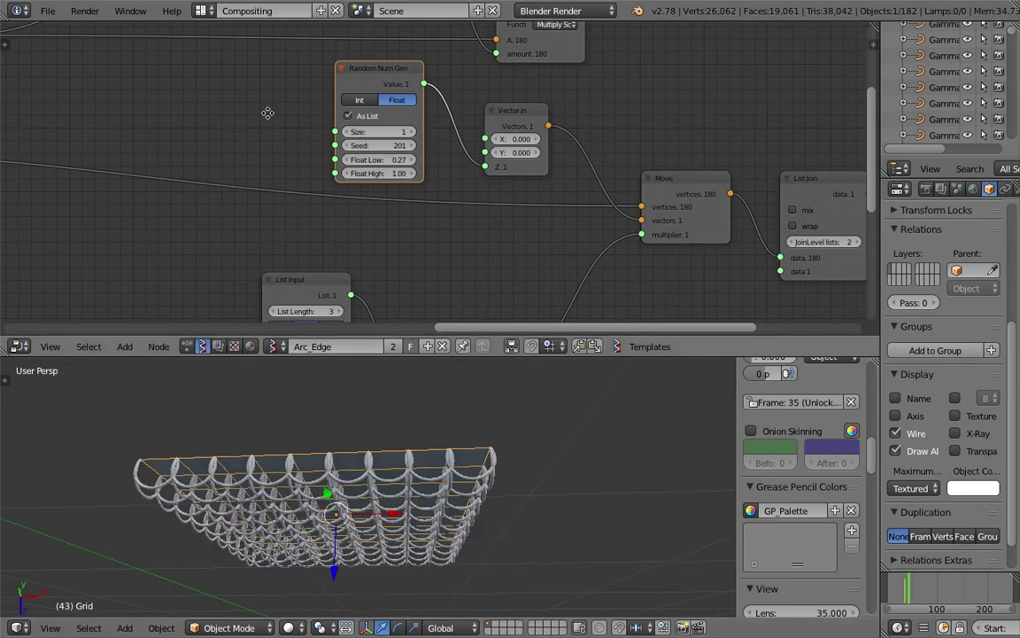
# Add a Range Int node on the input side of Random Num Gen and switch it to Count mode.
pyautogui.moveTo(241, 103); pyautogui.dragTo(287, 155, button='middle')
pyautogui.hotkey('shift', 'a')
pyautogui.click(283, 151)
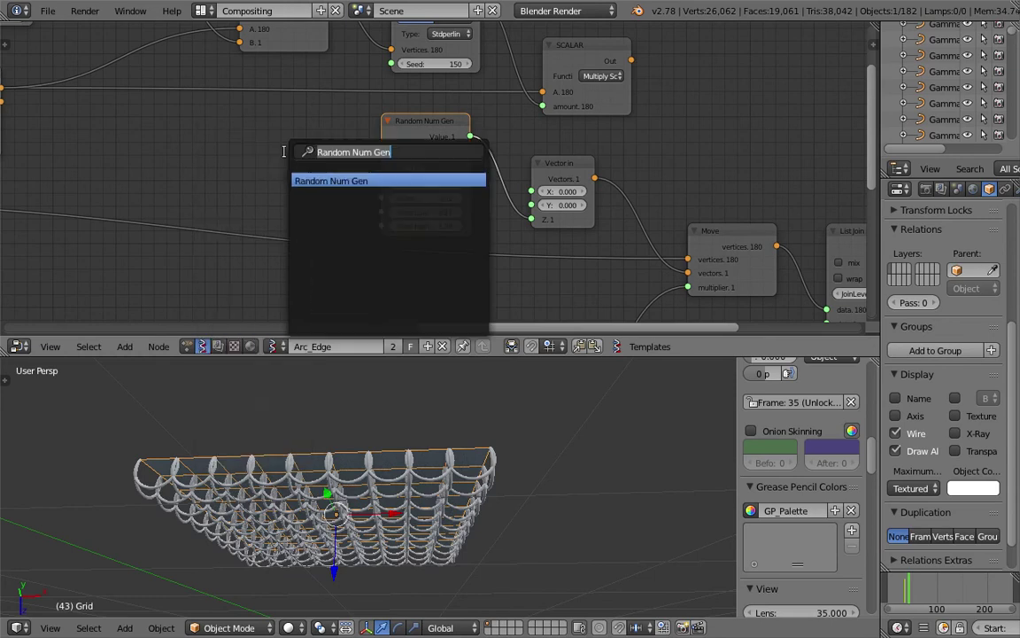
pyautogui.write('range i')
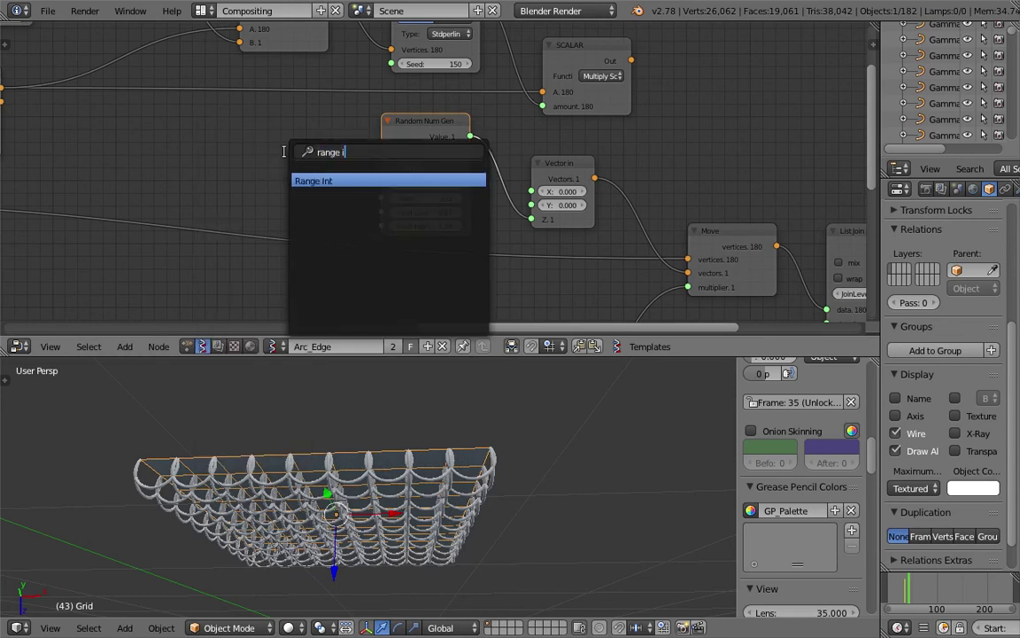
pyautogui.press('Return')
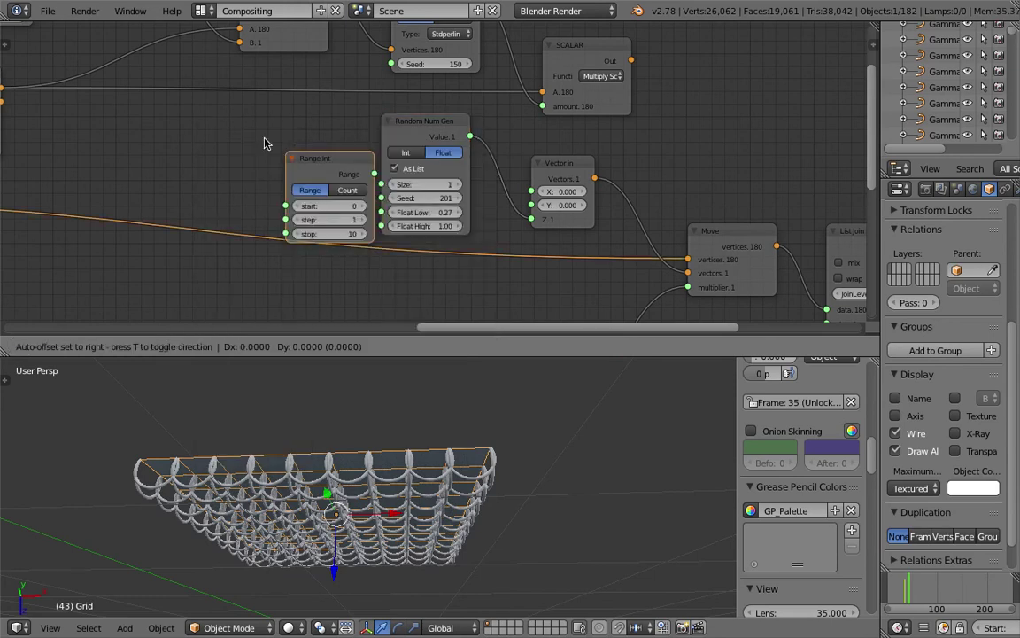
pyautogui.click(248, 126)
pyautogui.click(308, 162)
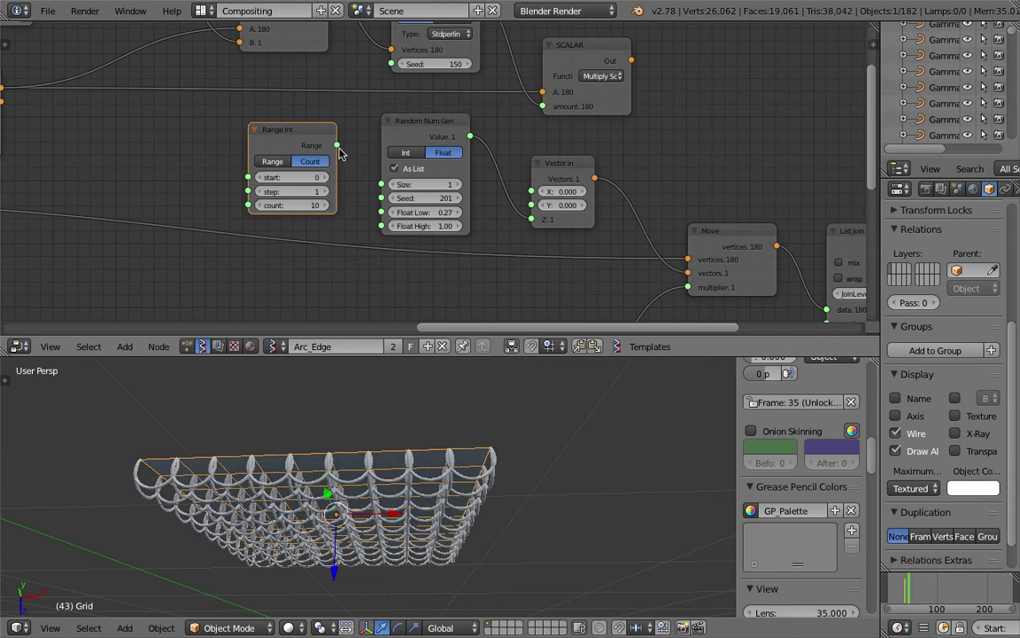
# Connect the Range Int output to Random Num Gen's Seed and set the range count to 215.
pyautogui.press('g')
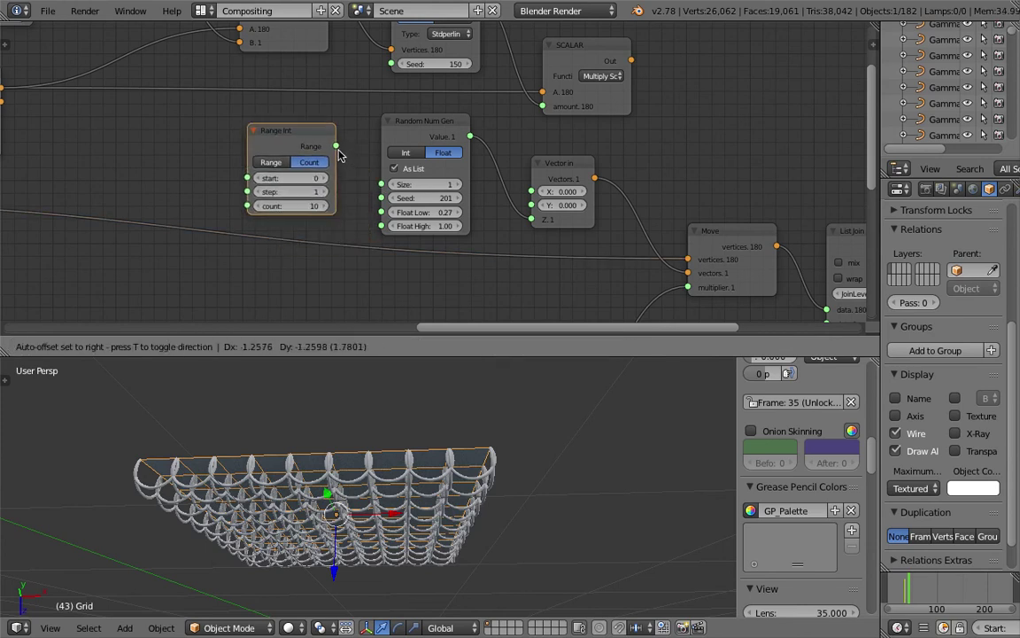
pyautogui.click(346, 162)
pyautogui.moveTo(336, 145); pyautogui.dragTo(381, 197)
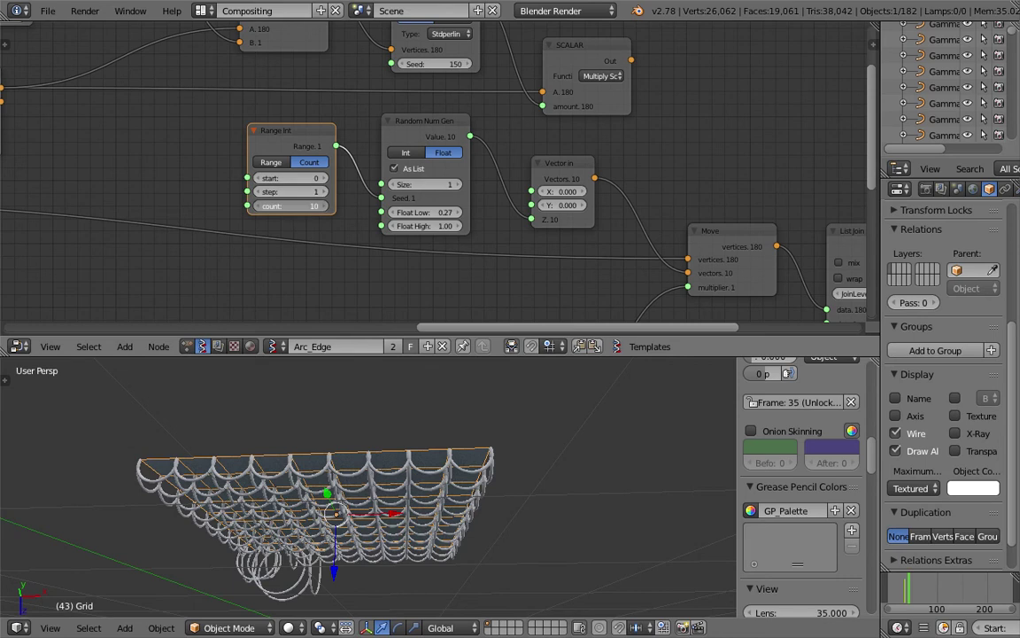
pyautogui.moveTo(292, 205); pyautogui.dragTo(461, 205)
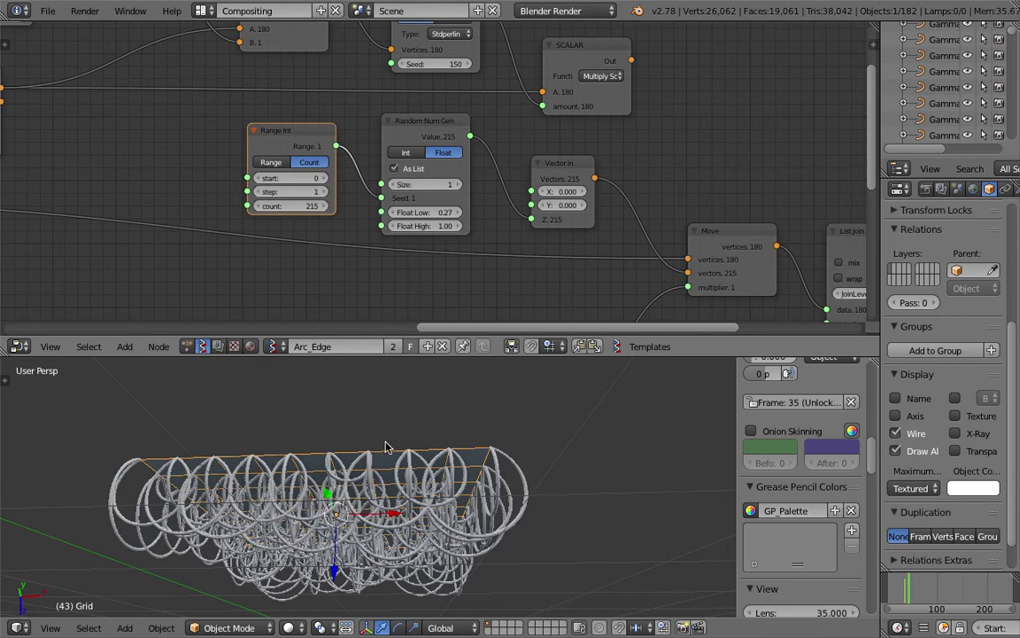
# Set Random Num Gen's Float Low to 0.06 and Float High to 0.46 to reduce the arc heights.
pyautogui.moveTo(382, 463); pyautogui.dragTo(464, 425, button='middle')
pyautogui.moveTo(443, 479); pyautogui.dragTo(443, 390, button='middle')
pyautogui.click(433, 213)
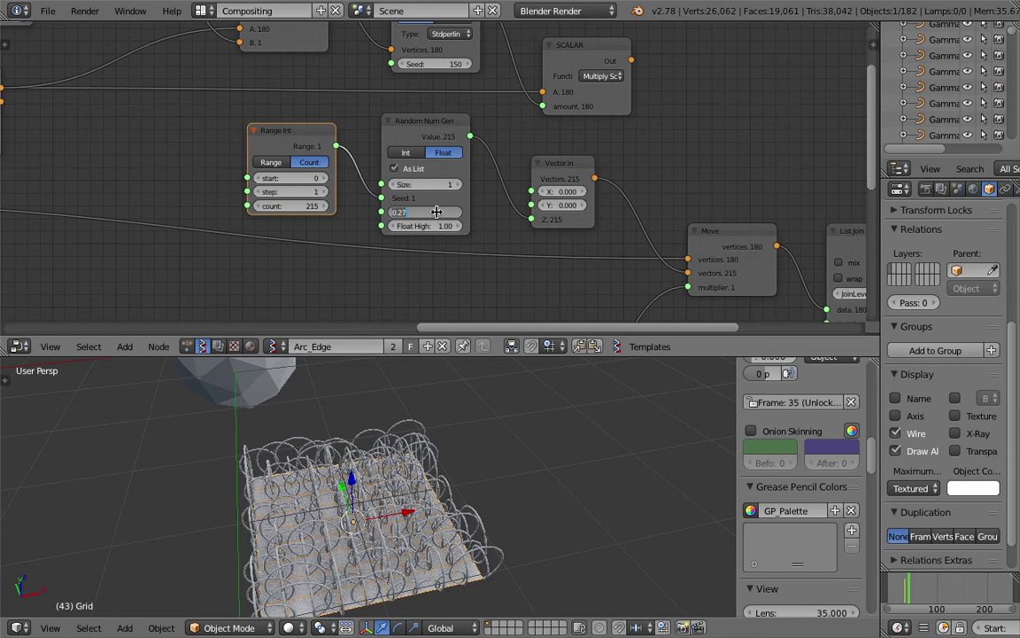
pyautogui.press('Escape')
pyautogui.moveTo(449, 215); pyautogui.dragTo(407, 226)
pyautogui.scroll(4, 425, 482)
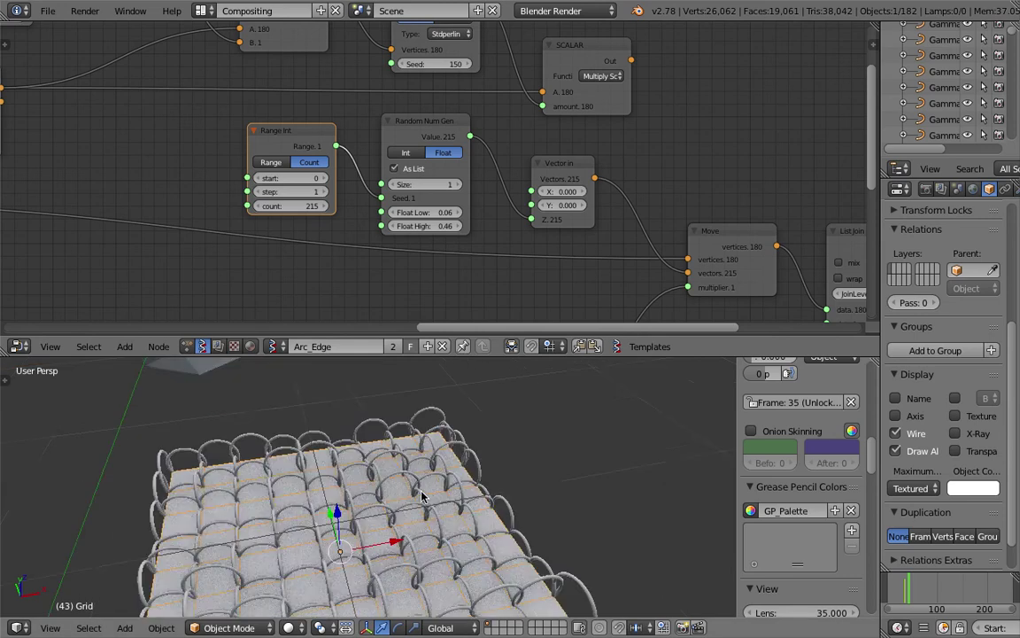
pyautogui.moveTo(409, 486); pyautogui.dragTo(337, 457, button='middle')
# Try a Size of 5 in the Random Num Gen node, and return it to 1.
pyautogui.moveTo(421, 184); pyautogui.dragTo(448, 188)
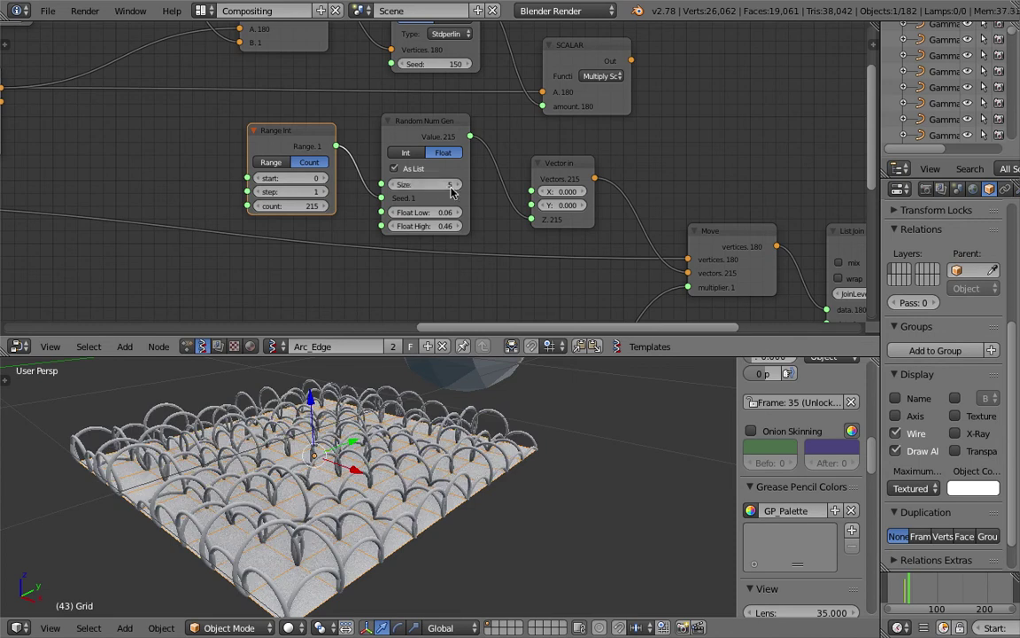
pyautogui.click(446, 187)
pyautogui.write('5')
pyautogui.press('Return')
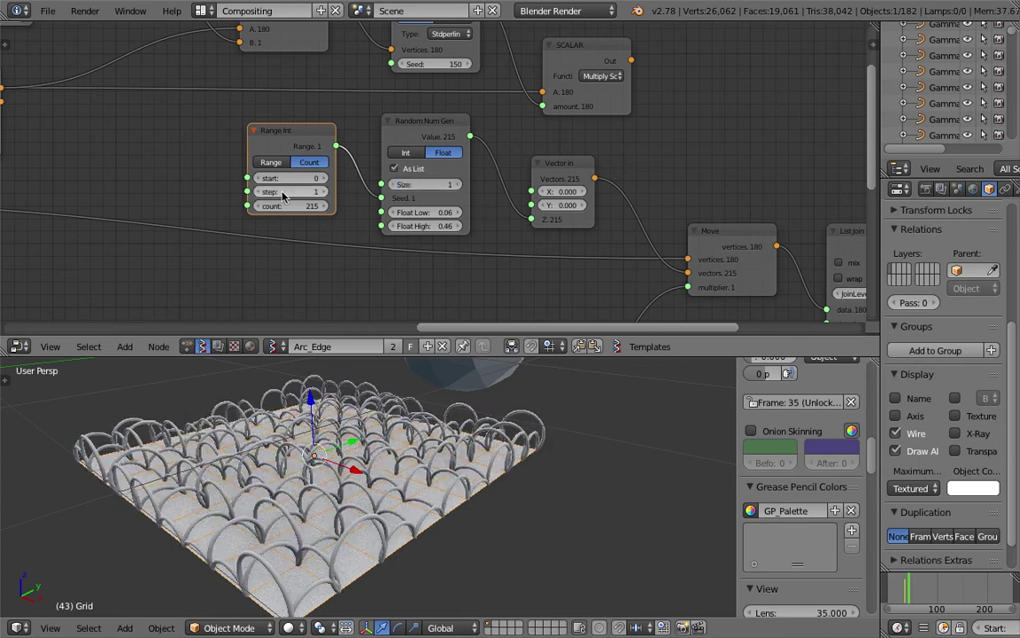
# Set the Range Int node's start to 77 and inspect the reshuffled arc heights up close.
pyautogui.moveTo(291, 178); pyautogui.dragTo(331, 178)
pyautogui.moveTo(390, 501); pyautogui.dragTo(309, 447, button='middle')
pyautogui.scroll(4, 310, 452)
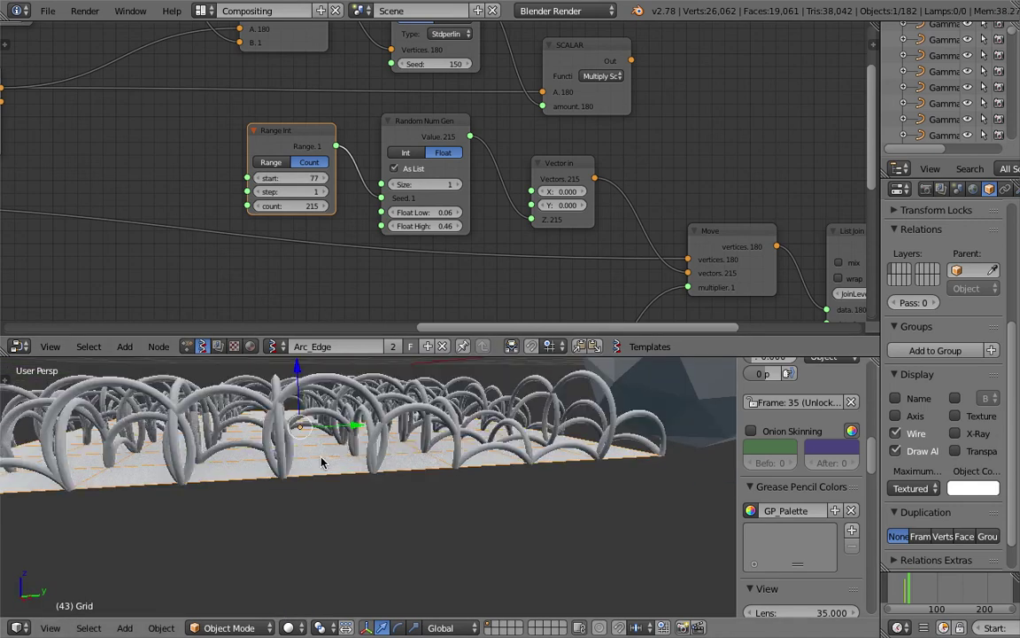
pyautogui.scroll(-4, 387, 409)
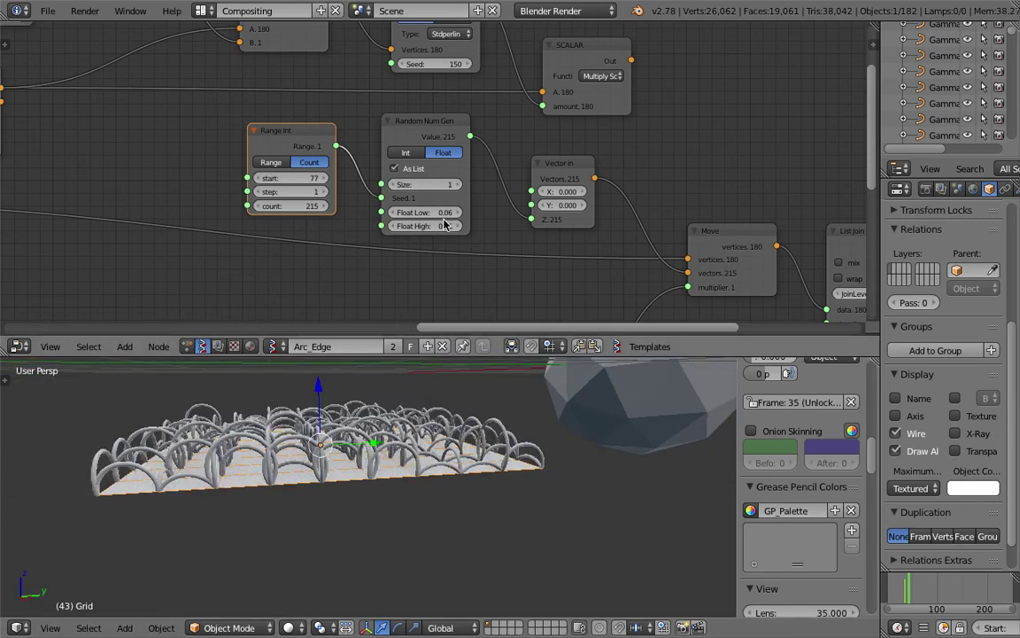
# Set Random Num Gen's Float Low to 0.03 and Float High to 0.16, and inspect the flattened arcs.
pyautogui.moveTo(425, 213); pyautogui.dragTo(368, 225)
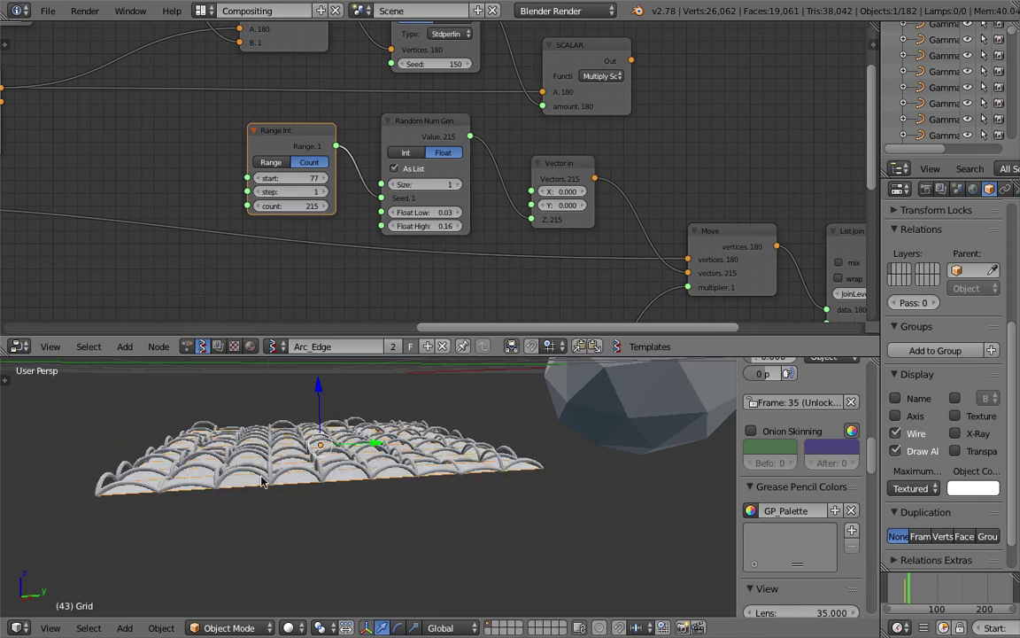
pyautogui.moveTo(236, 432); pyautogui.dragTo(358, 524, button='middle')
pyautogui.scroll(2, 347, 521)
pyautogui.scroll(2, 346, 522)
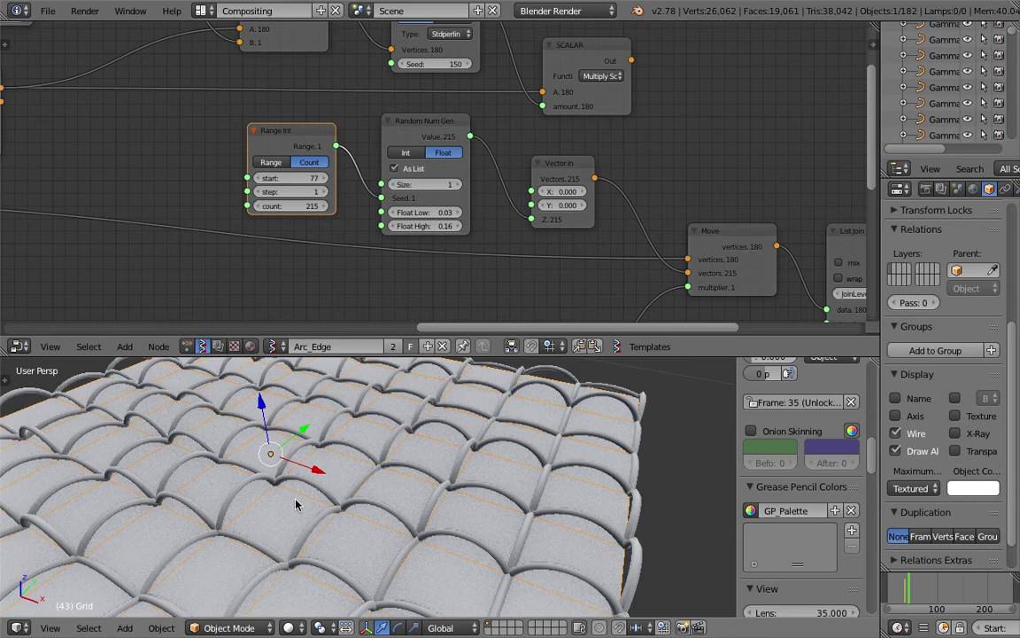
pyautogui.moveTo(296, 504); pyautogui.dragTo(231, 445, button='middle')
pyautogui.moveTo(282, 411); pyautogui.dragTo(490, 373, button='middle')
# Examine the node chain from Move to Polyline Viewer and the arcs over the grid from several angles.
pyautogui.moveTo(700, 146); pyautogui.dragTo(182, 157, button='middle')
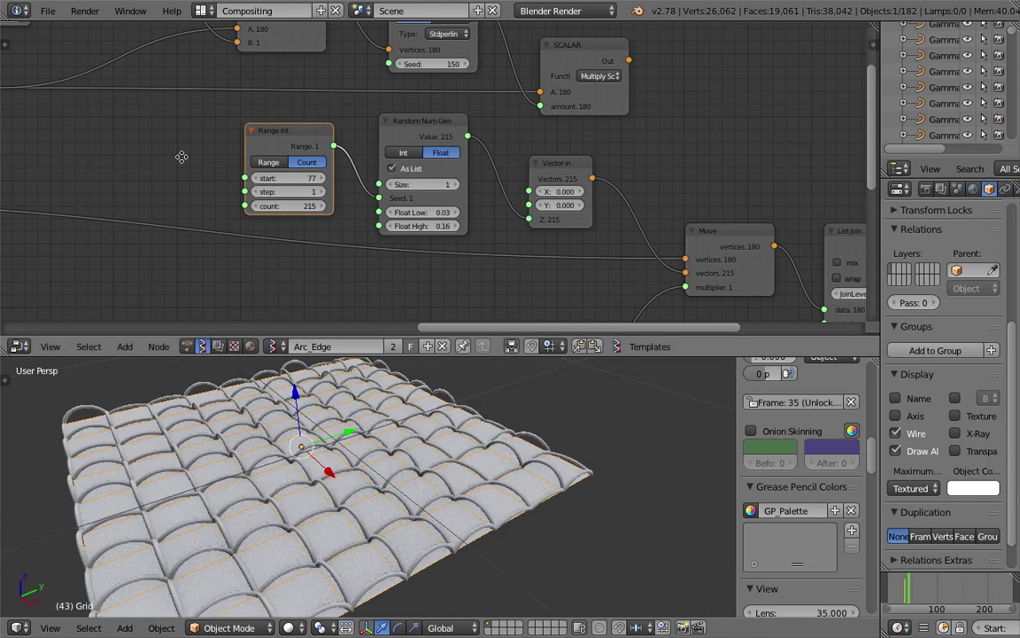
pyautogui.scroll(-1, 364, 176)
pyautogui.moveTo(503, 205); pyautogui.dragTo(447, 175, button='middle')
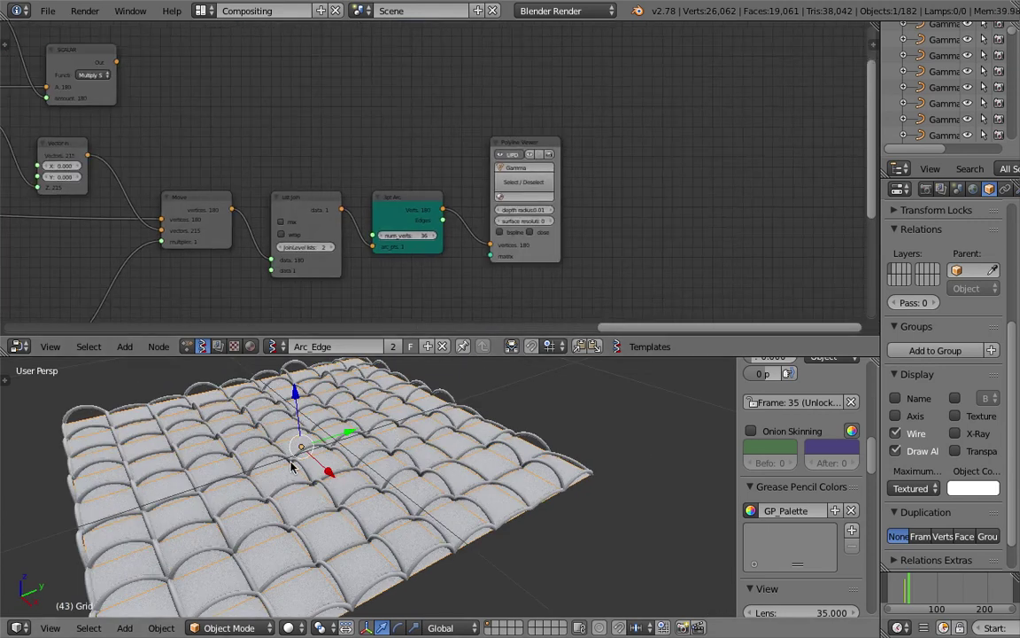
pyautogui.moveTo(395, 434)
pyautogui.mouseDown(button='middle')
pyautogui.moveTo(132, 439)
pyautogui.moveTo(125, 449)
pyautogui.moveTo(266, 461)
pyautogui.moveTo(351, 452)
pyautogui.moveTo(360, 474)
pyautogui.moveTo(388, 484)
pyautogui.moveTo(354, 462)
pyautogui.moveTo(497, 442)
pyautogui.moveTo(394, 434)
pyautogui.mouseUp(button='middle')
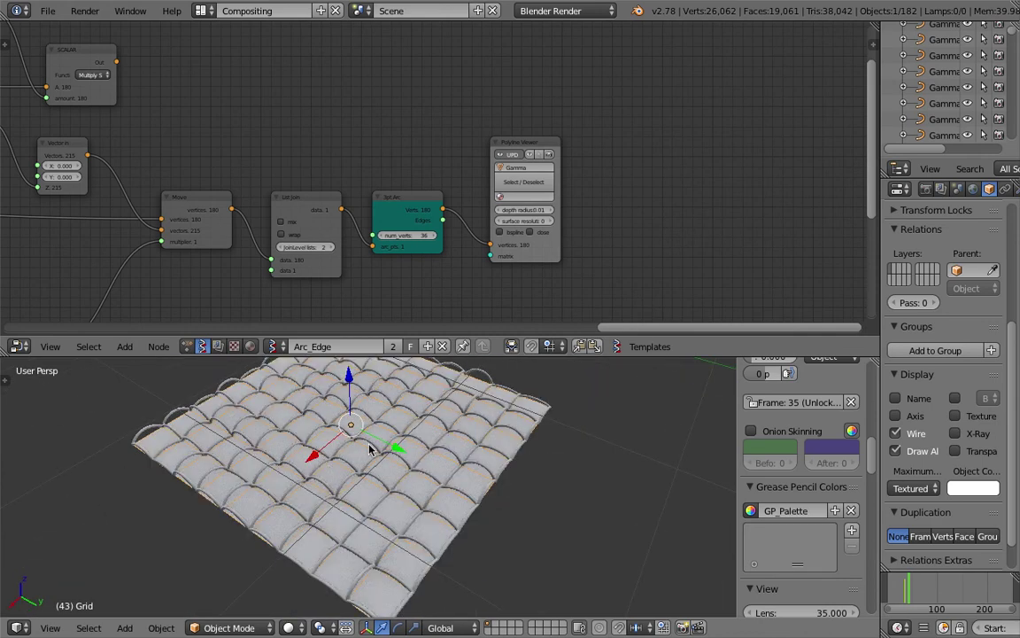
pyautogui.scroll(-2, 342, 458)
pyautogui.keyDown('shift'); pyautogui.moveTo(339, 455); pyautogui.dragTo(447, 397, button='middle'); pyautogui.keyUp('shift')
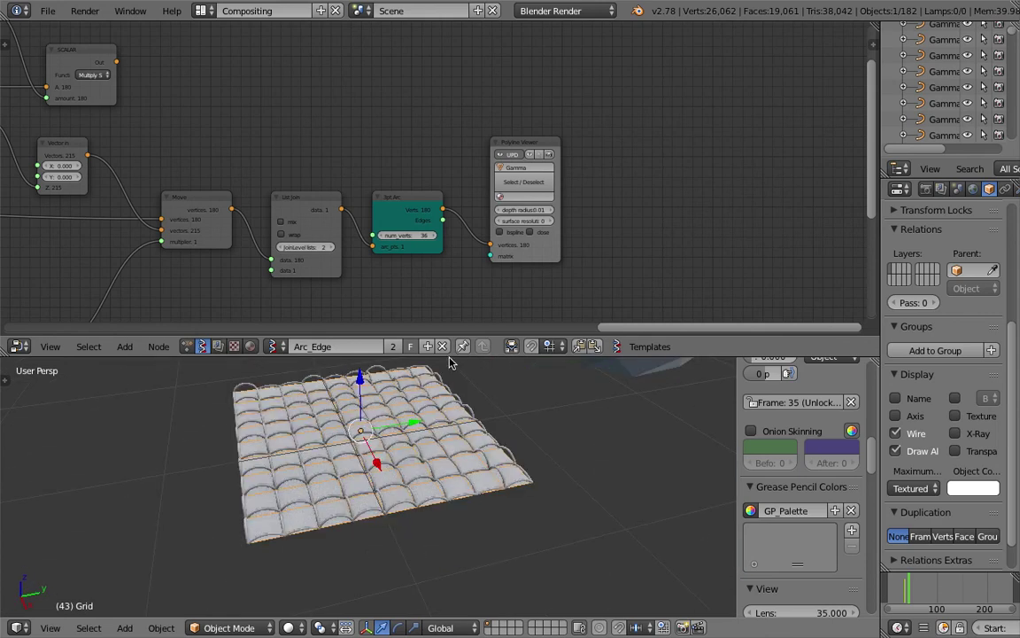
# Enlarge the 3D view at the node editor's expense and inspect the arcs over the grid.
pyautogui.moveTo(449, 340); pyautogui.dragTo(455, 209)
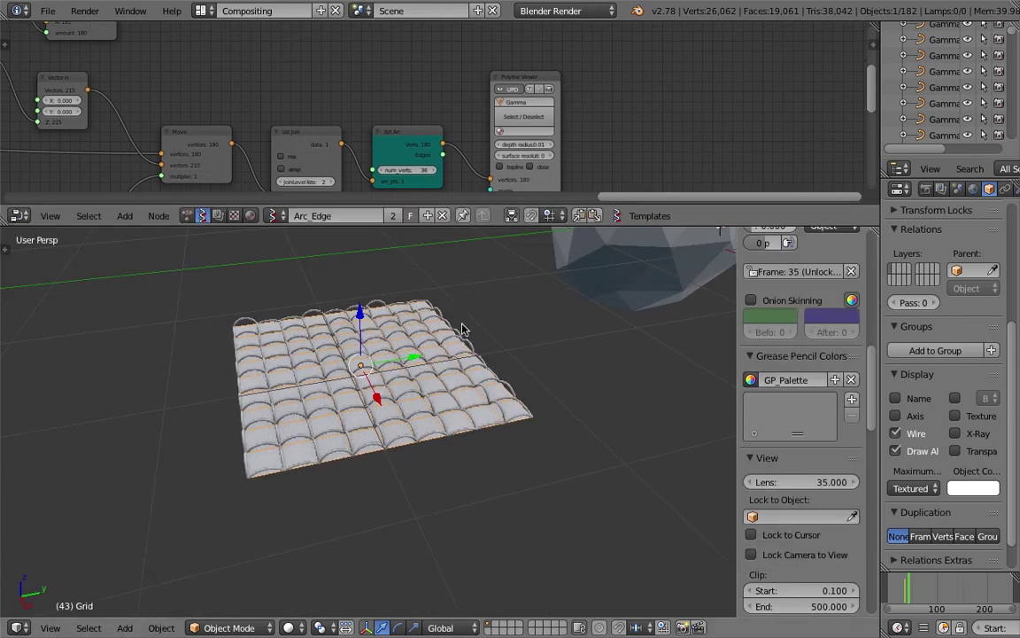
pyautogui.scroll(4, 401, 389)
pyautogui.moveTo(405, 380); pyautogui.dragTo(466, 358, button='middle')
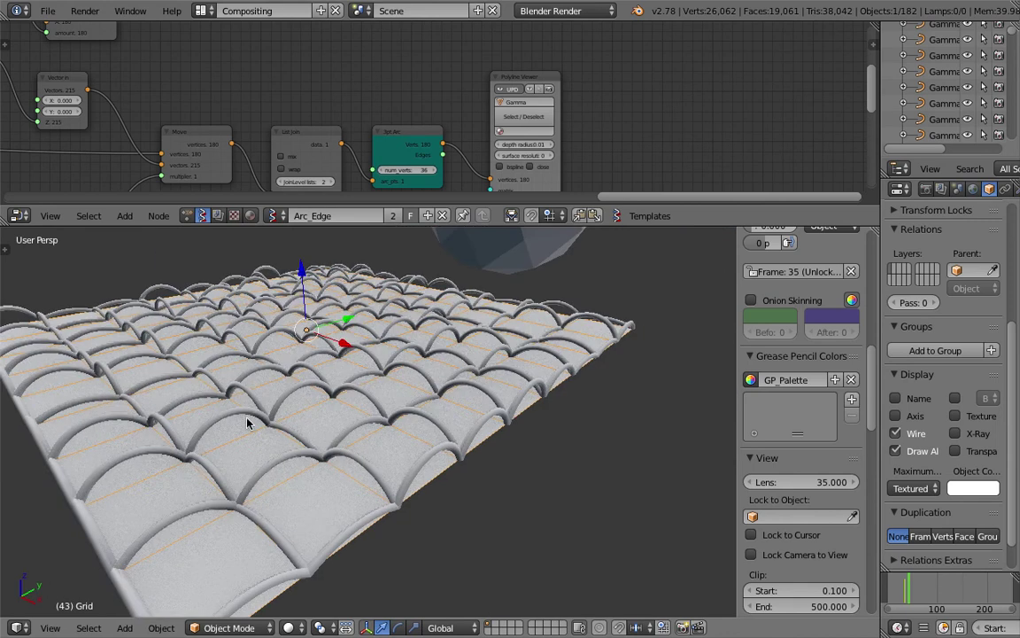
pyautogui.scroll(-5, 248, 424)
# Sketch freehand grease pencil zigzag strokes beside the grid, and remove their palette color.
pyautogui.moveTo(421, 494)
pyautogui.mouseDown()
pyautogui.moveTo(439, 439)
pyautogui.moveTo(485, 464)
pyautogui.moveTo(512, 448)
pyautogui.moveTo(518, 427)
pyautogui.moveTo(557, 434)
pyautogui.mouseUp()
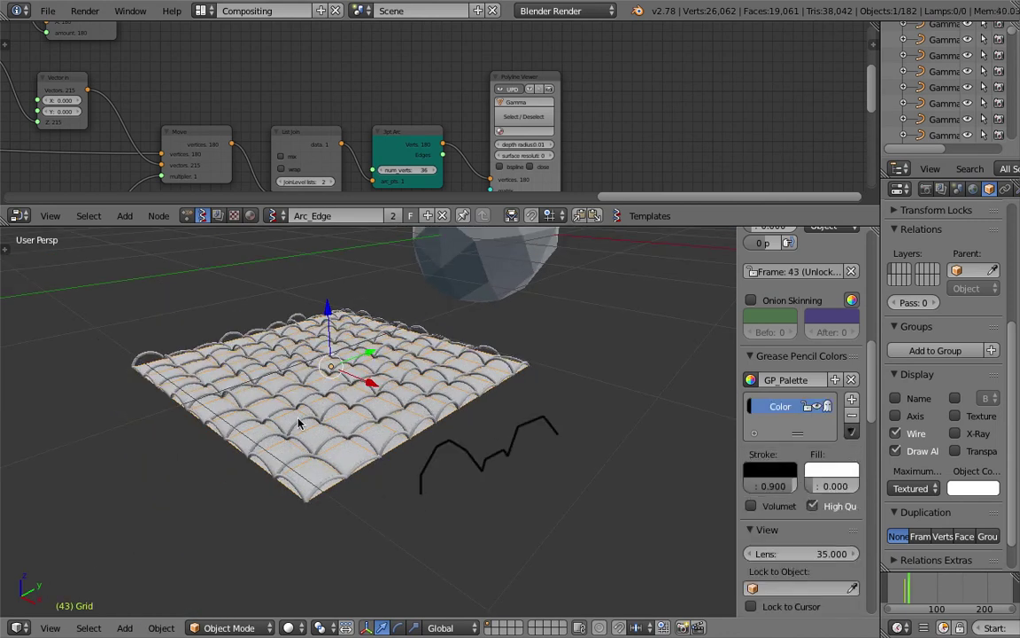
pyautogui.moveTo(298, 425)
pyautogui.mouseDown(button='middle')
pyautogui.moveTo(159, 419)
pyautogui.moveTo(244, 416)
pyautogui.moveTo(204, 469)
pyautogui.moveTo(233, 526)
pyautogui.mouseUp(button='middle')
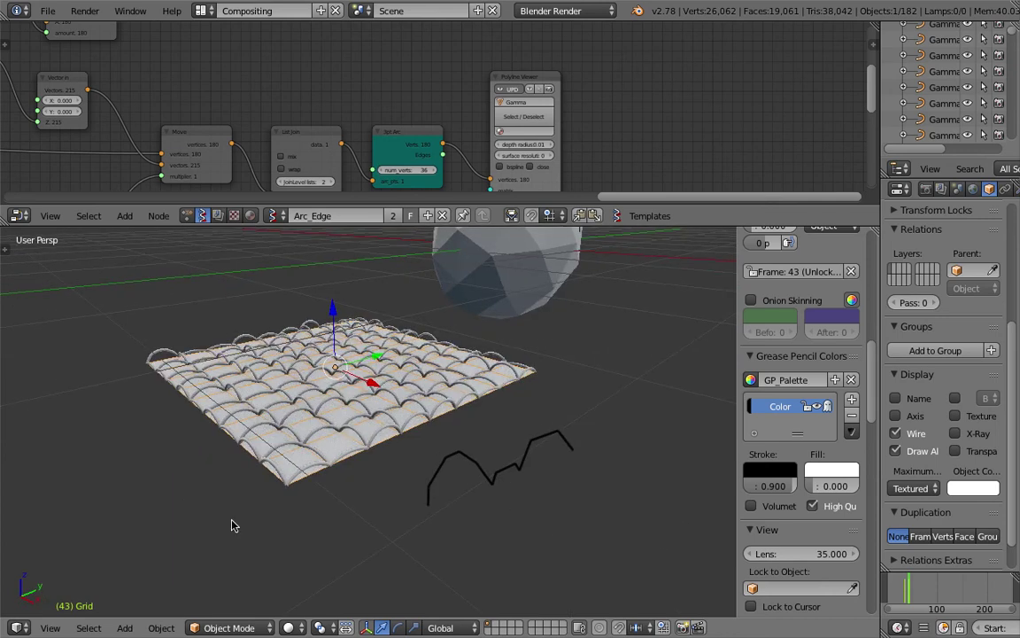
pyautogui.moveTo(271, 515)
pyautogui.mouseDown()
pyautogui.moveTo(233, 471)
pyautogui.moveTo(337, 462)
pyautogui.moveTo(403, 477)
pyautogui.mouseUp()
pyautogui.moveTo(381, 429); pyautogui.dragTo(366, 453)
pyautogui.moveTo(308, 431)
pyautogui.mouseDown(button='middle')
pyautogui.moveTo(369, 391)
pyautogui.moveTo(400, 416)
pyautogui.moveTo(538, 431)
pyautogui.mouseUp(button='middle')
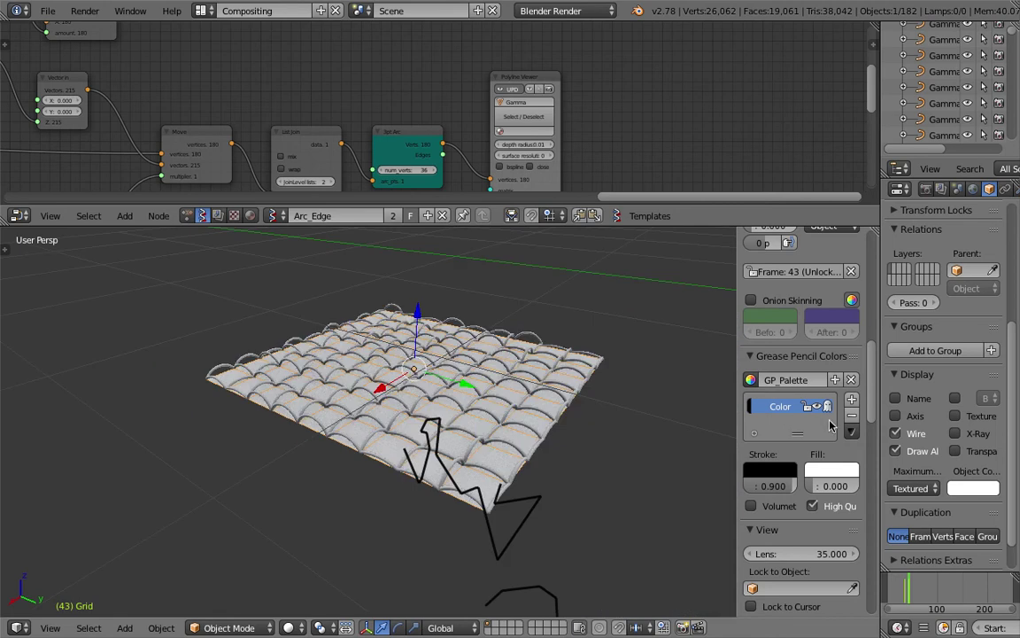
pyautogui.click(849, 421)
pyautogui.moveTo(674, 390); pyautogui.dragTo(387, 351, button='middle')
# Save the scene as a new numbered version in the arc_play file series.
pyautogui.click(47, 11)
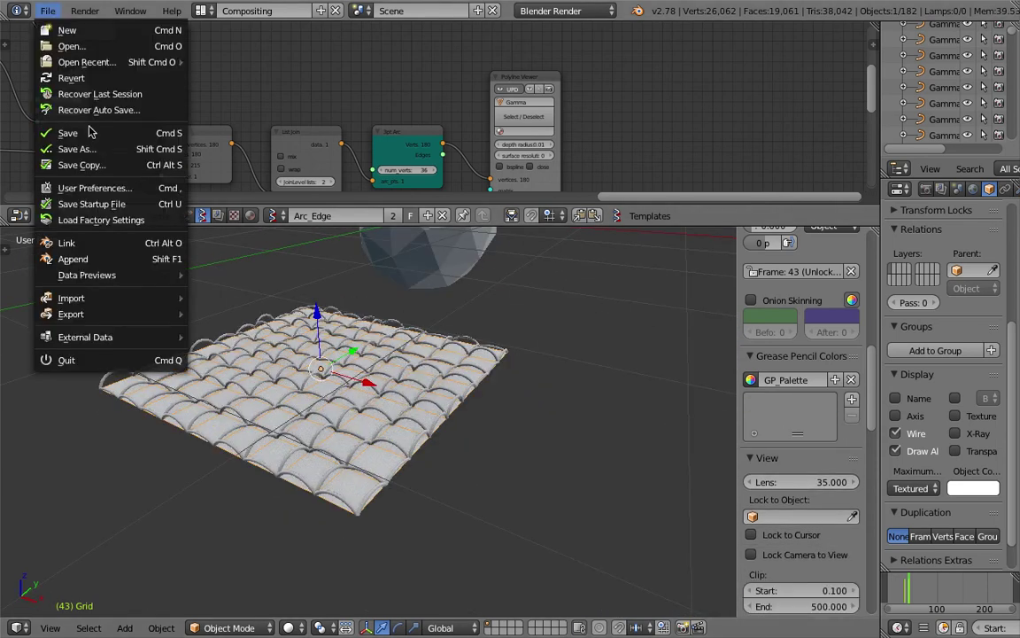
pyautogui.click(82, 149)
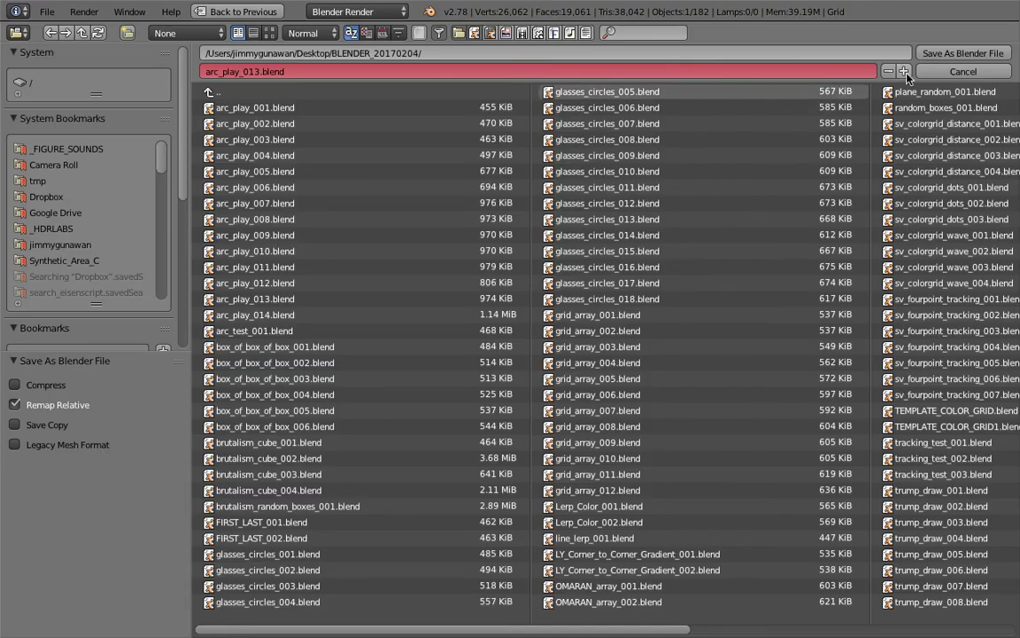
pyautogui.click(935, 55)
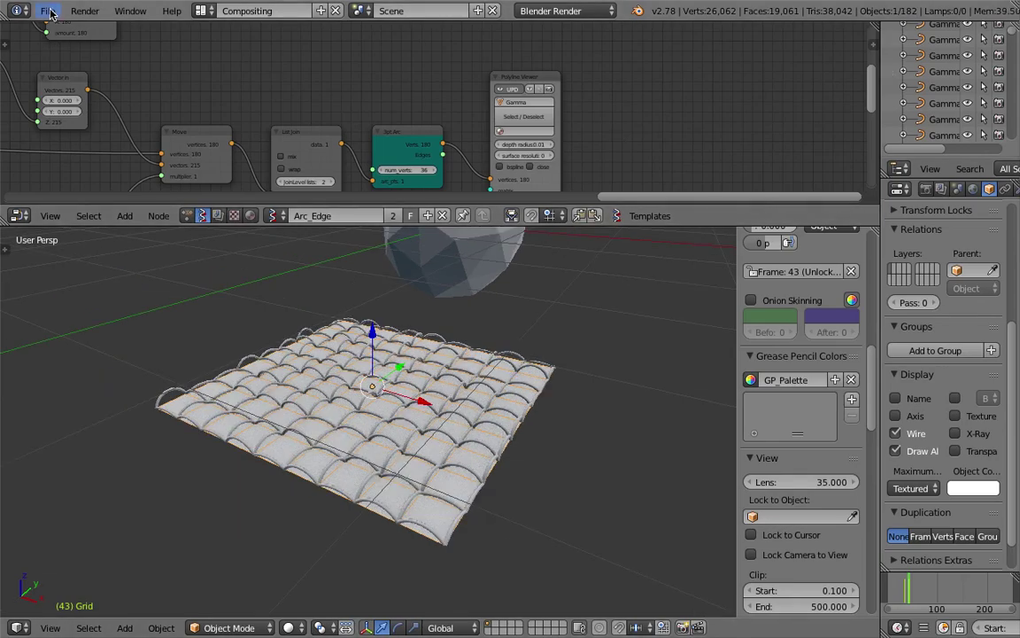
pyautogui.click(48, 12)
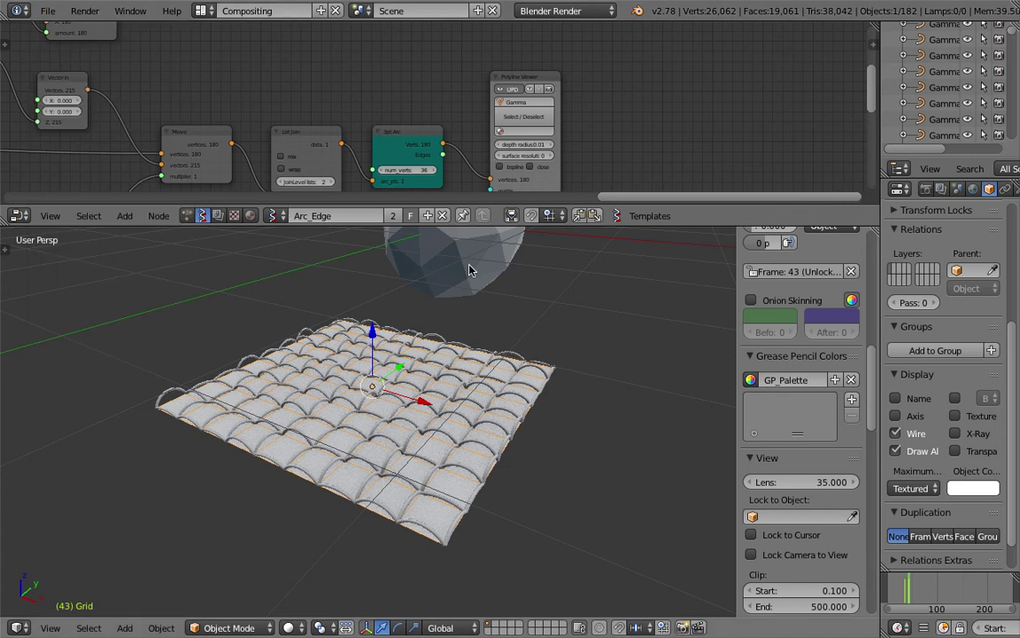
# Load the icosphere into the Objects In node as the source object in place of the grid.
pyautogui.click(470, 266)
pyautogui.rightClick(469, 266)
pyautogui.scroll(-3, 208, 127)
pyautogui.moveTo(195, 94); pyautogui.dragTo(768, 49, button='middle')
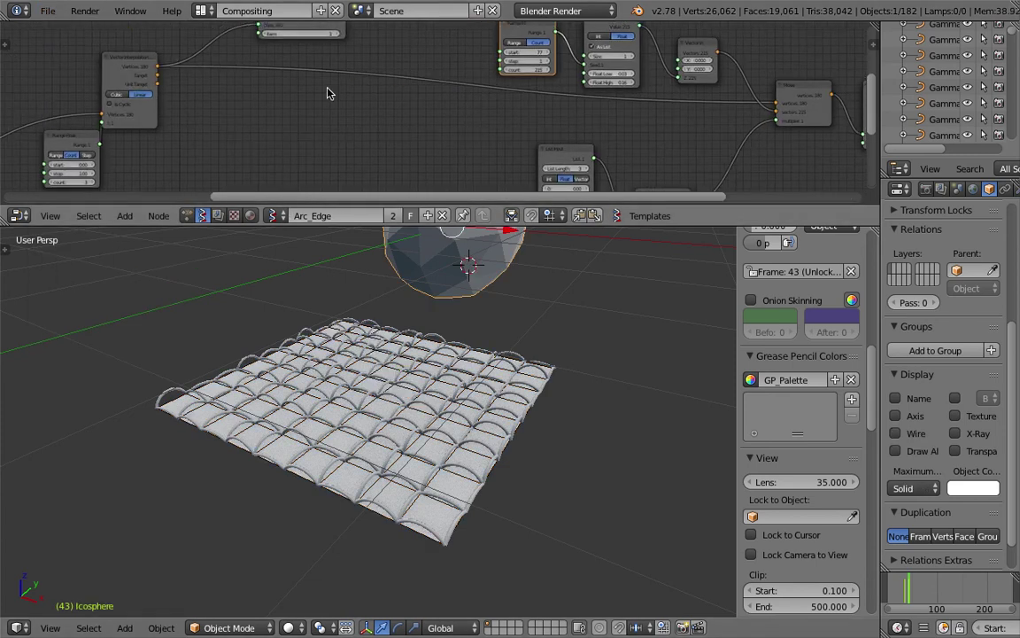
pyautogui.moveTo(331, 106); pyautogui.dragTo(726, 45, button='middle')
pyautogui.moveTo(232, 106); pyautogui.dragTo(482, 34, button='middle')
pyautogui.click(327, 132)
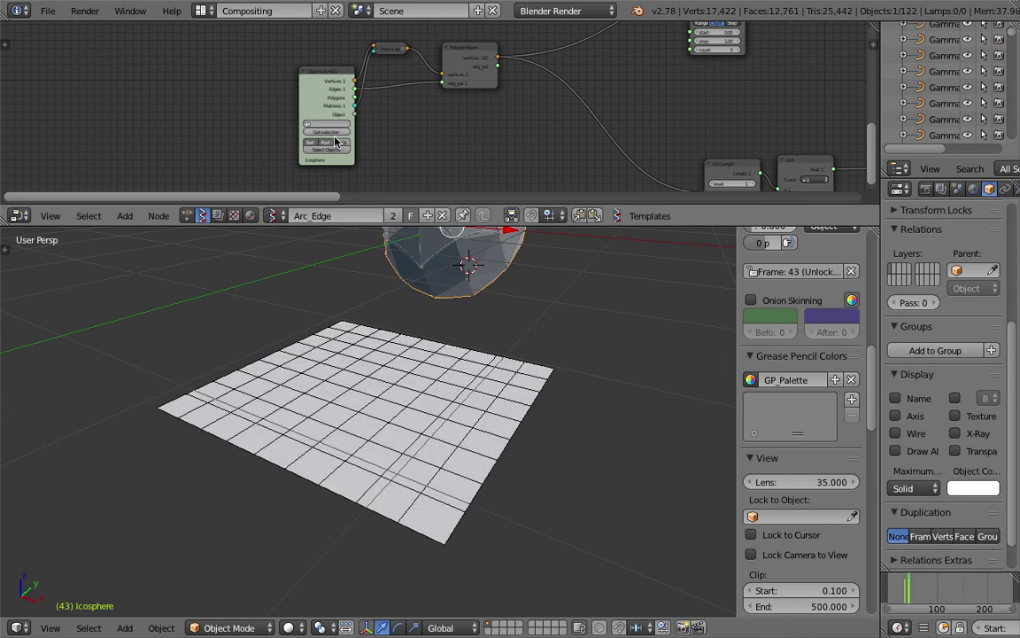
pyautogui.moveTo(417, 354); pyautogui.dragTo(535, 302, button='middle')
pyautogui.moveTo(279, 395); pyautogui.dragTo(517, 379, button='middle')
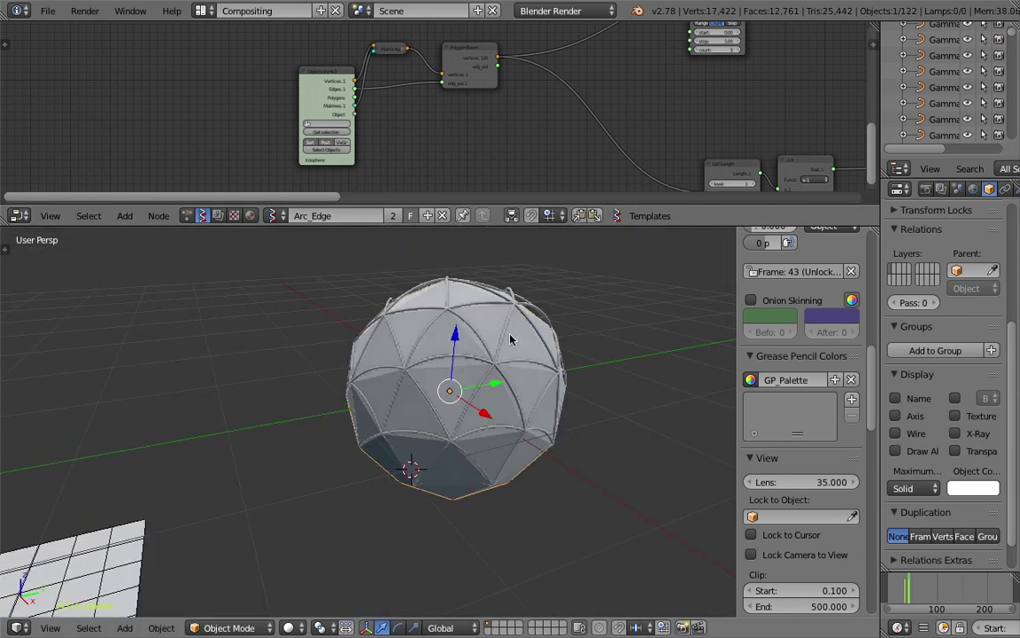
# Enlarge the node editor and feed the SCALAR node's output into the Move node's vectors input, replacing the Vector In link.
pyautogui.moveTo(550, 129); pyautogui.dragTo(772, 186, button='middle')
pyautogui.moveTo(692, 159); pyautogui.dragTo(676, 163, button='middle')
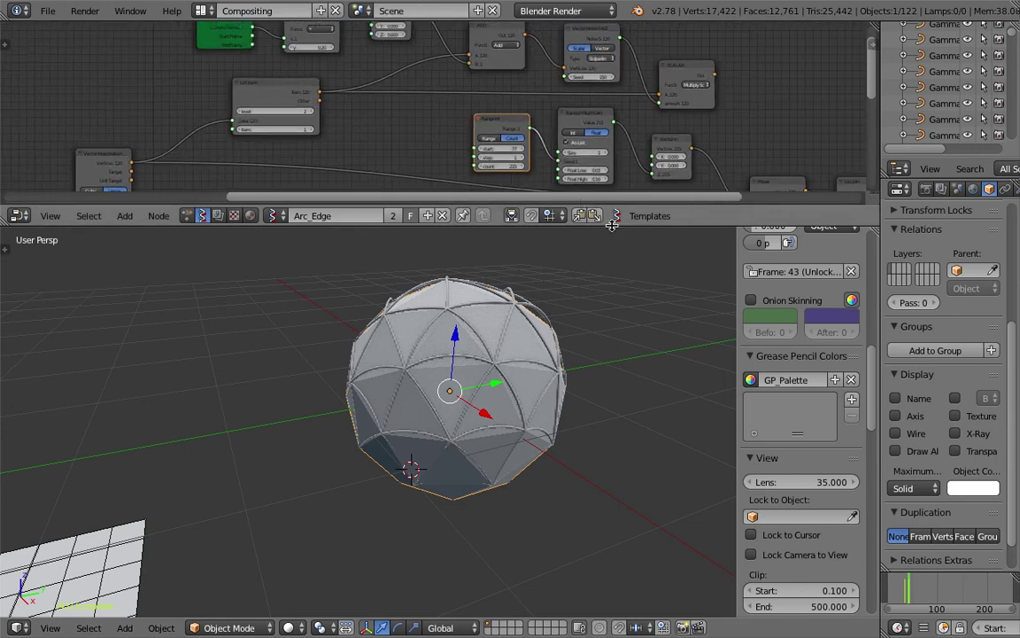
pyautogui.moveTo(611, 225); pyautogui.dragTo(613, 324)
pyautogui.moveTo(706, 132); pyautogui.dragTo(574, 114, button='middle')
pyautogui.moveTo(574, 111); pyautogui.dragTo(610, 235)
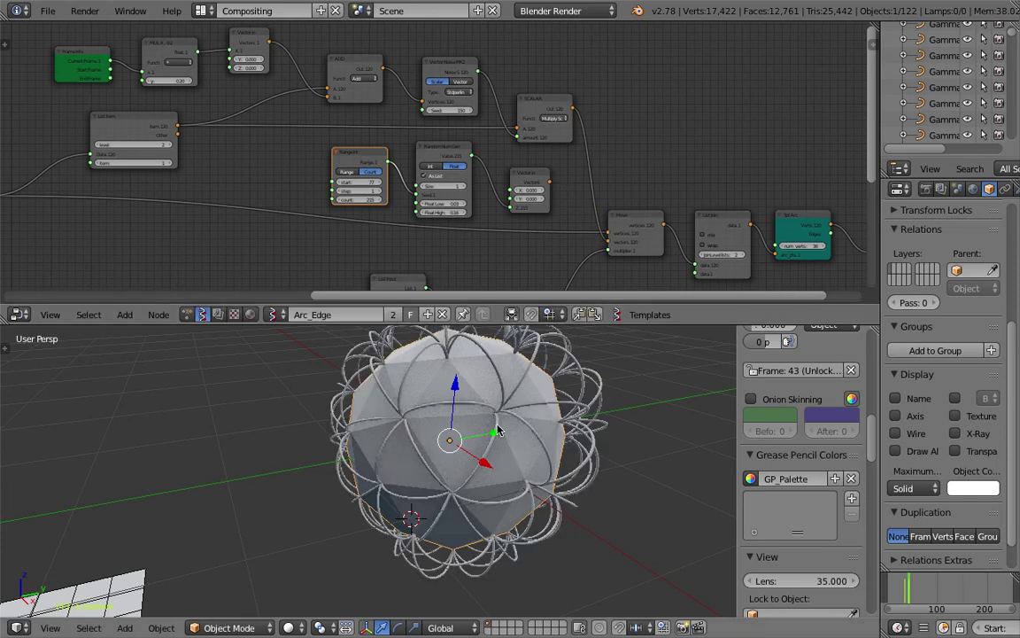
# Examine the noise-driven arcs around the icosphere from several angles, along with the node chain that leads to Polyline Viewer.
pyautogui.moveTo(508, 442); pyautogui.dragTo(490, 400, button='middle')
pyautogui.scroll(-1, 488, 401)
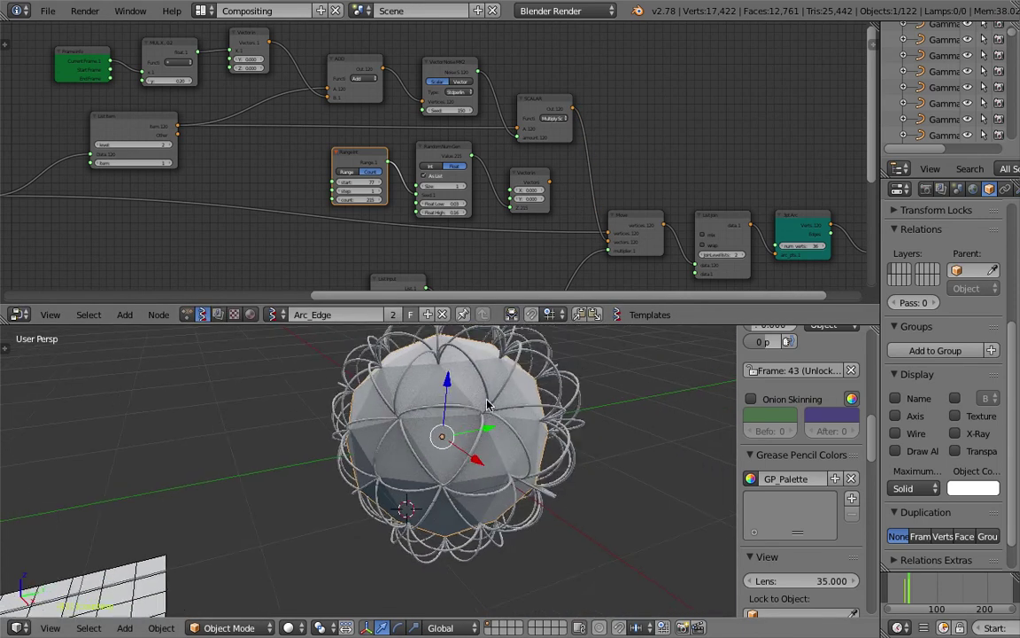
pyautogui.click(49, 11)
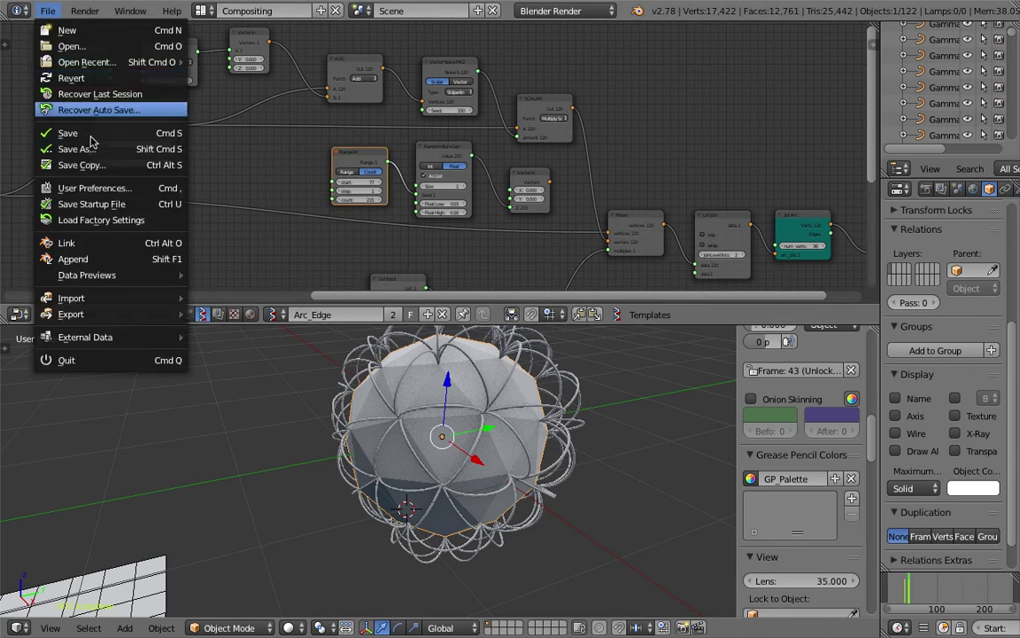
pyautogui.keyDown('shift'); pyautogui.moveTo(471, 470); pyautogui.dragTo(420, 494, button='middle'); pyautogui.keyUp('shift')
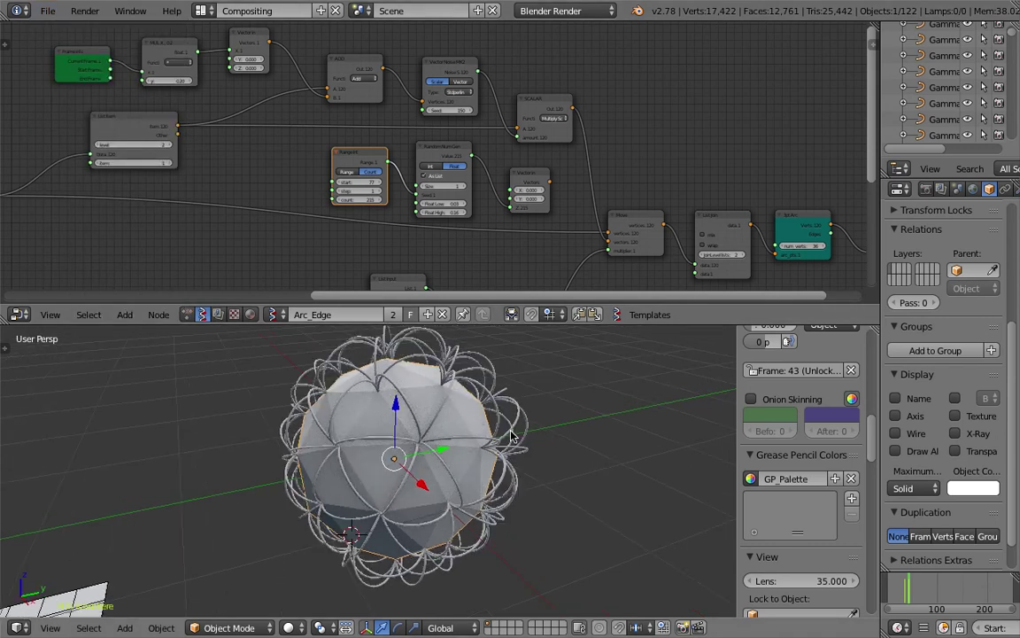
pyautogui.moveTo(580, 443); pyautogui.dragTo(522, 442, button='middle')
pyautogui.scroll(1, 293, 436)
pyautogui.moveTo(293, 436); pyautogui.dragTo(399, 463, button='middle')
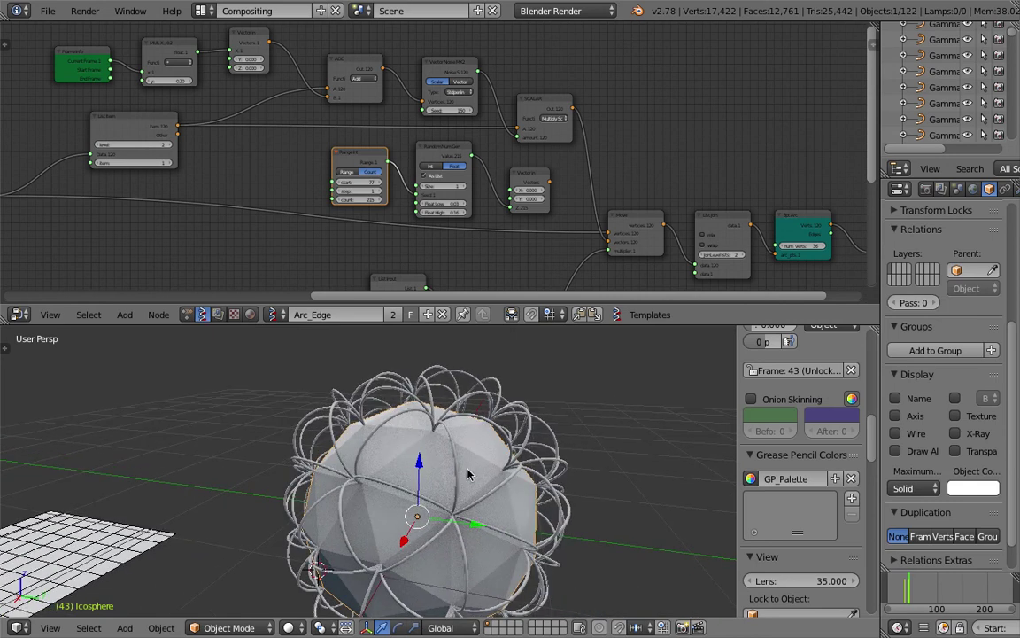
pyautogui.moveTo(467, 474); pyautogui.dragTo(470, 422, button='middle')
pyautogui.moveTo(474, 481); pyautogui.dragTo(506, 399, button='middle')
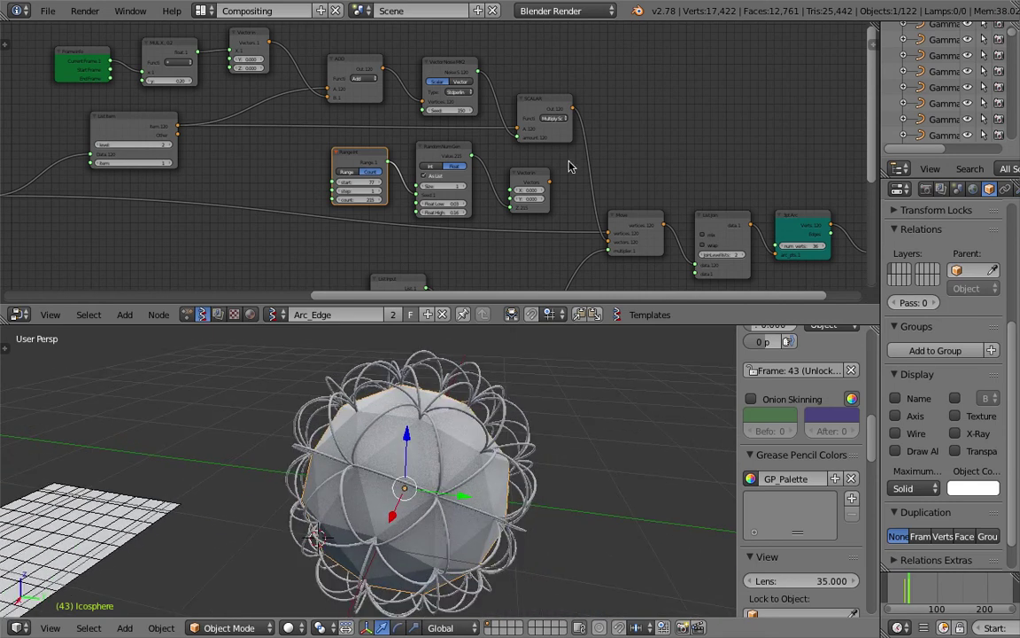
pyautogui.scroll(1, 396, 160)
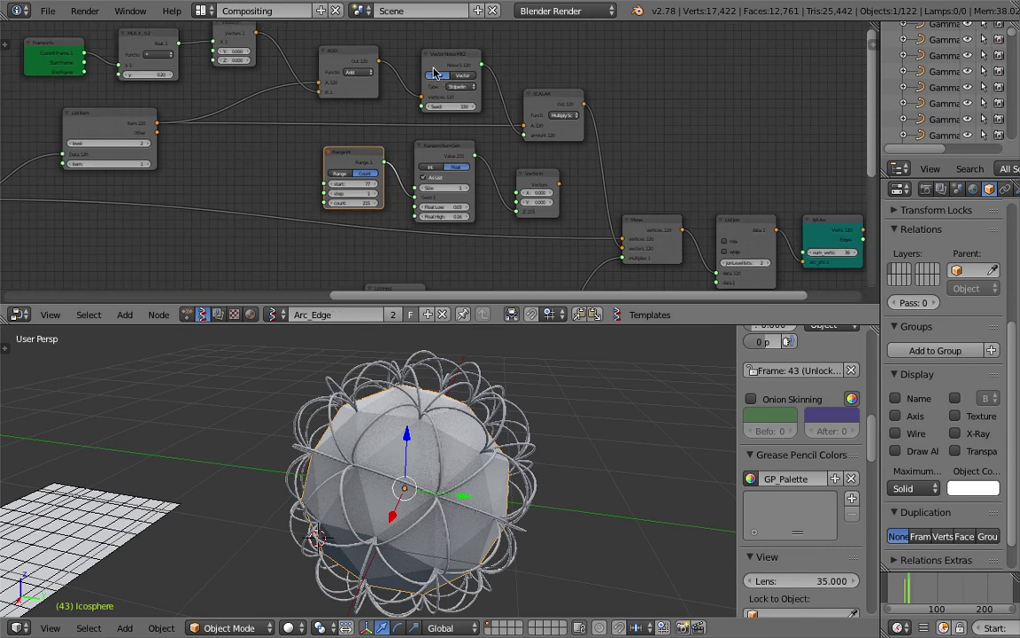
pyautogui.scroll(-1, 435, 74)
pyautogui.moveTo(482, 469); pyautogui.dragTo(467, 472, button='middle')
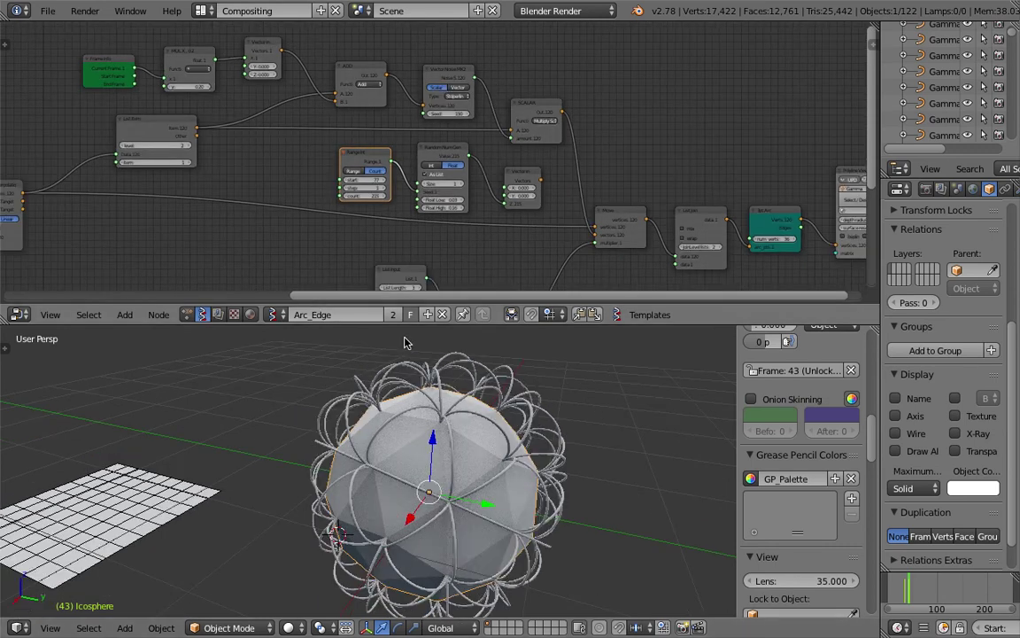
pyautogui.moveTo(584, 133); pyautogui.dragTo(416, 142, button='middle')
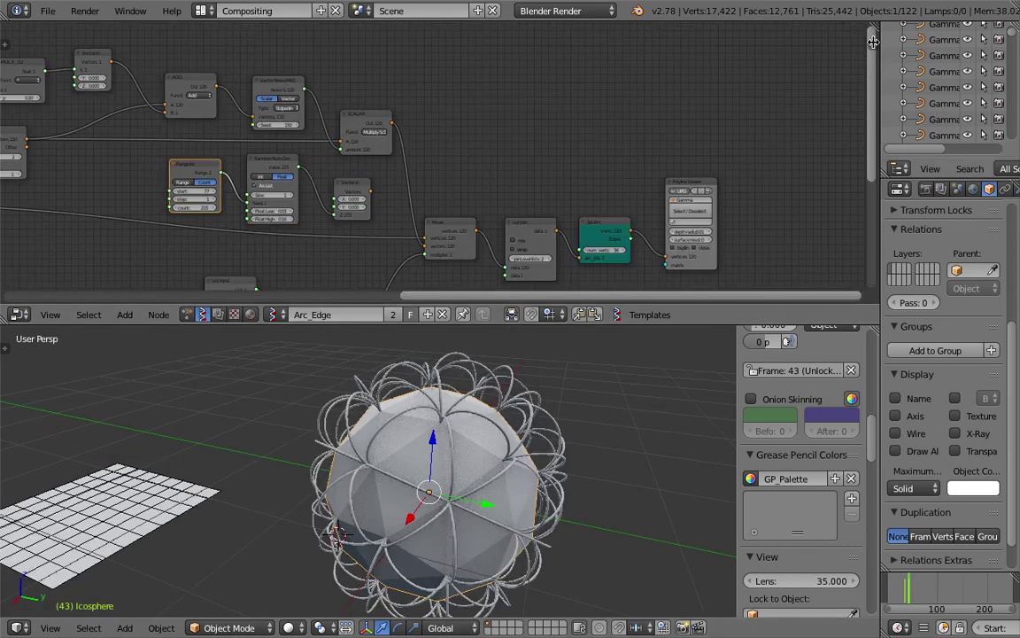
# Start a Sverchok export of the Arc_Edge node tree and choose the Desktop folder as its destination.
pyautogui.press('n')
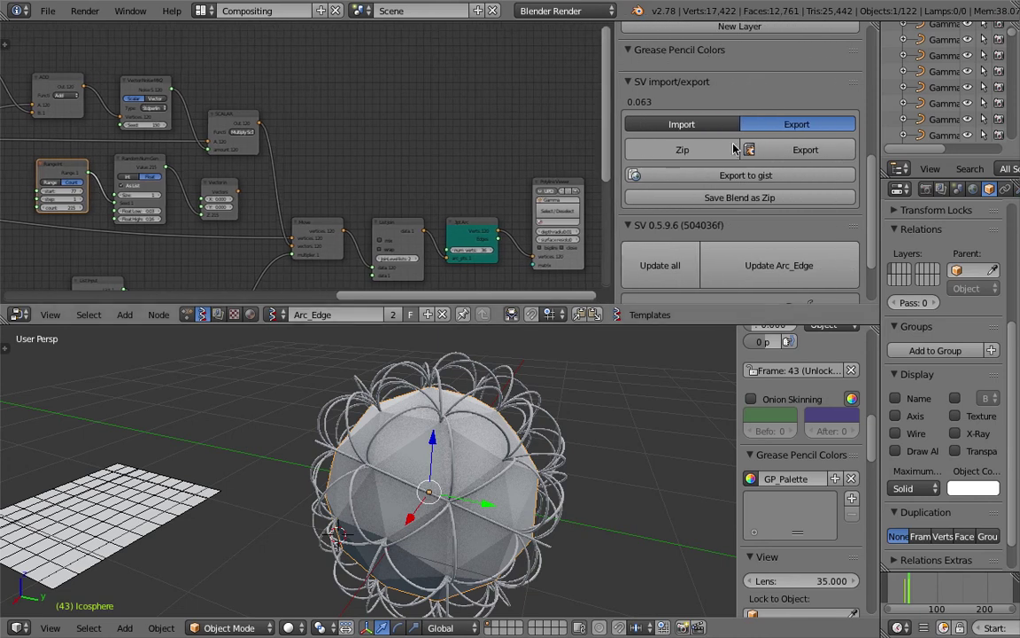
pyautogui.click(786, 152)
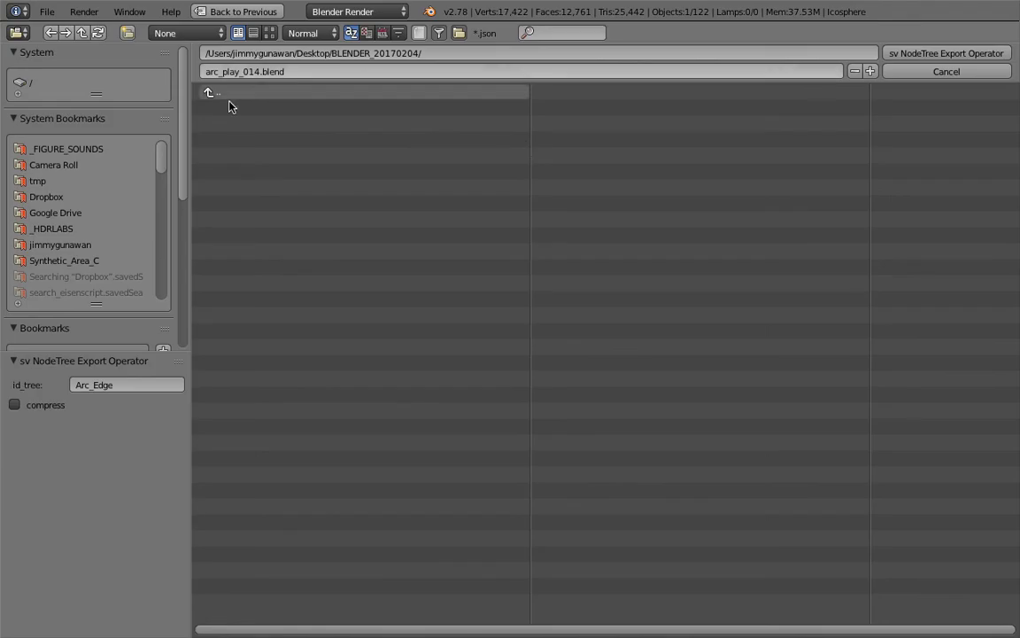
pyautogui.scroll(-2, 80, 239)
pyautogui.scroll(-1, 73, 283)
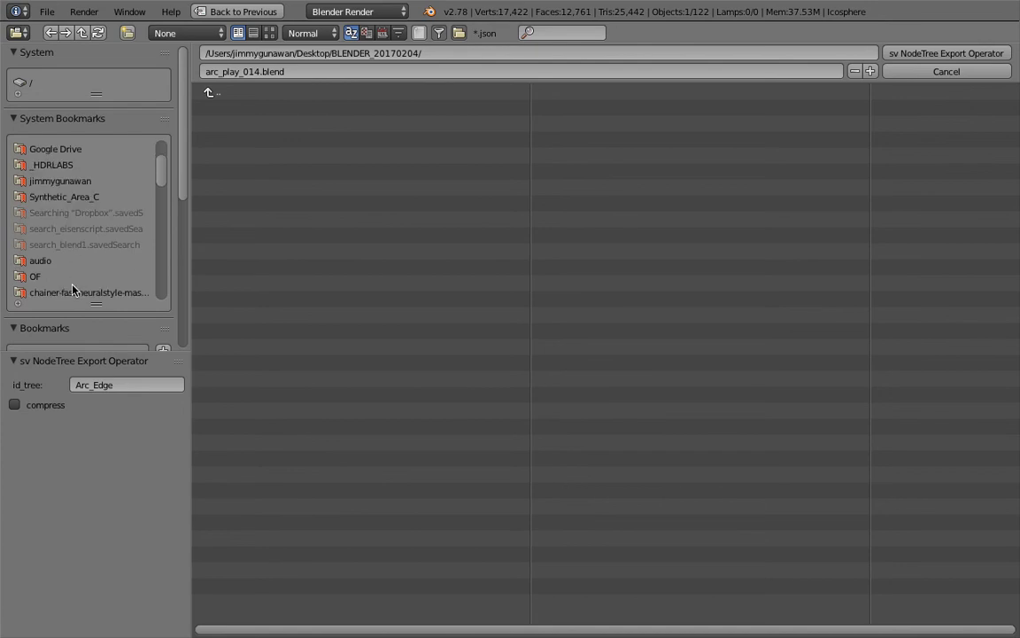
pyautogui.scroll(-1, 73, 289)
pyautogui.click(71, 292)
# Name the export file EDGE_to_ARC_001 and export the node tree as JSON.
pyautogui.click(298, 70)
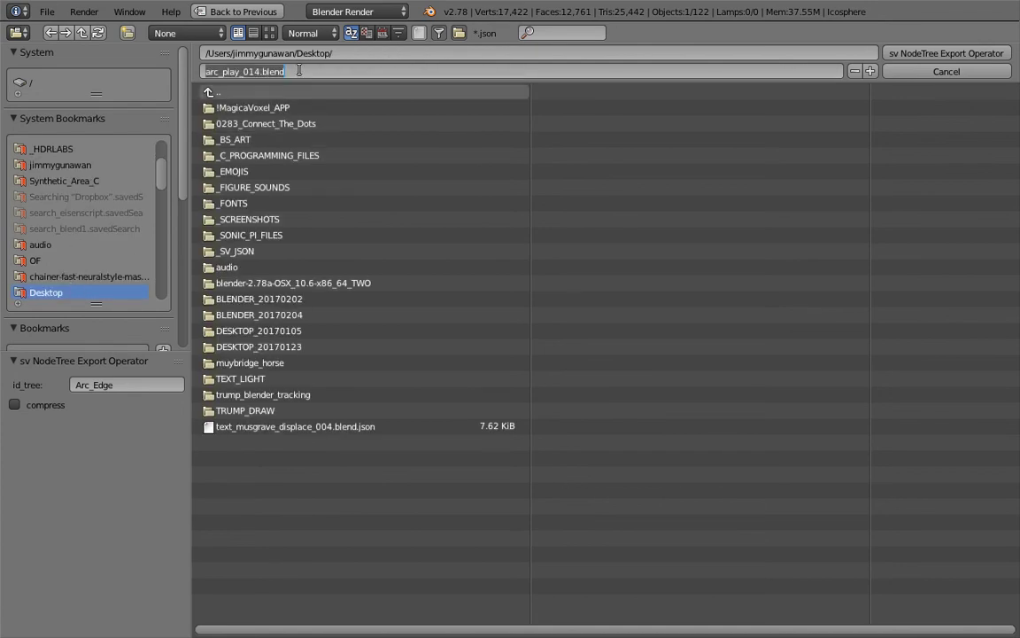
pyautogui.write('EDGE_to')
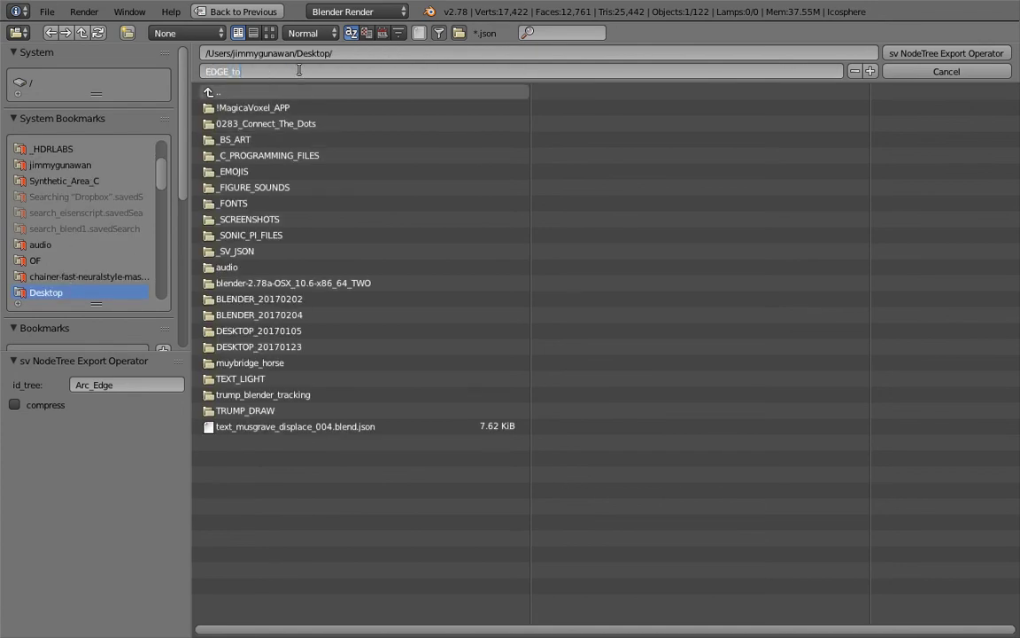
pyautogui.write('_ARC_001')
pyautogui.press('Return')
pyautogui.click(930, 54)
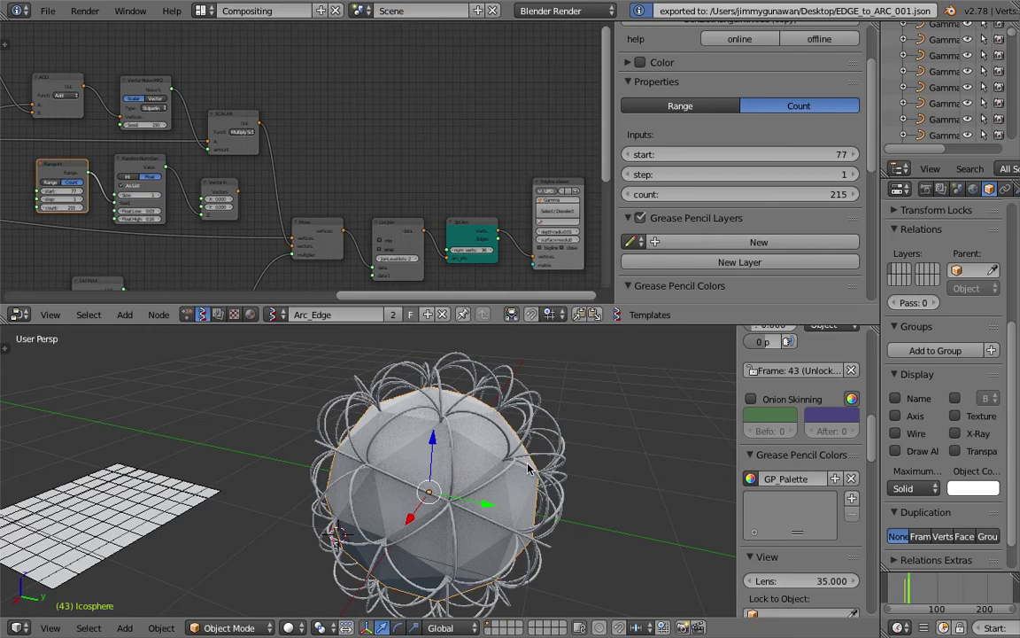
# Delete the flat grid object beside the icosphere.
pyautogui.rightClick(187, 507)
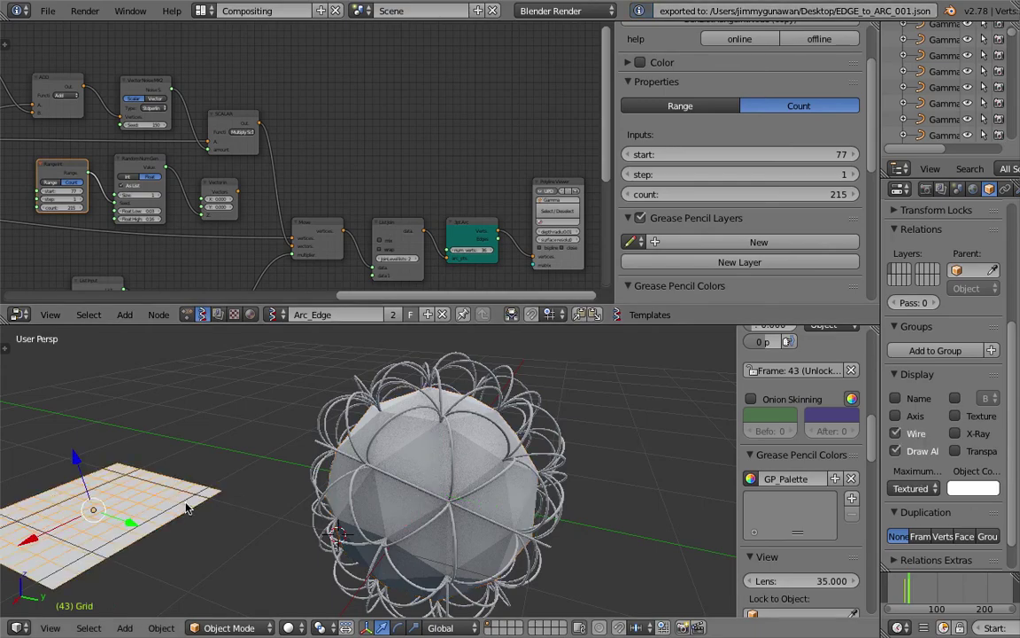
pyautogui.press('Delete')
pyautogui.scroll(-2, 518, 476)
pyautogui.keyDown('shift'); pyautogui.moveTo(535, 376); pyautogui.dragTo(503, 363, button='middle'); pyautogui.keyUp('shift')
# Enlarge the 3D view at the node editor's expense and hide its grid floor and axis lines.
pyautogui.moveTo(559, 325); pyautogui.dragTo(629, 182)
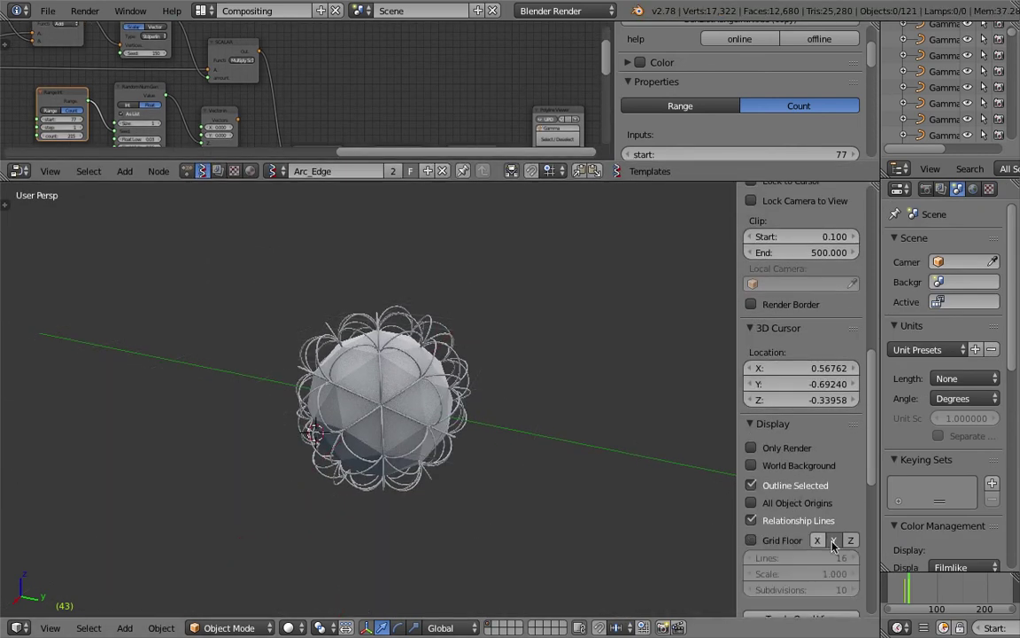
pyautogui.click(752, 540)
pyautogui.scroll(2, 531, 405)
# Place the 3D cursor in empty space away from the icosphere.
pyautogui.moveTo(594, 398); pyautogui.dragTo(347, 410, button='middle')
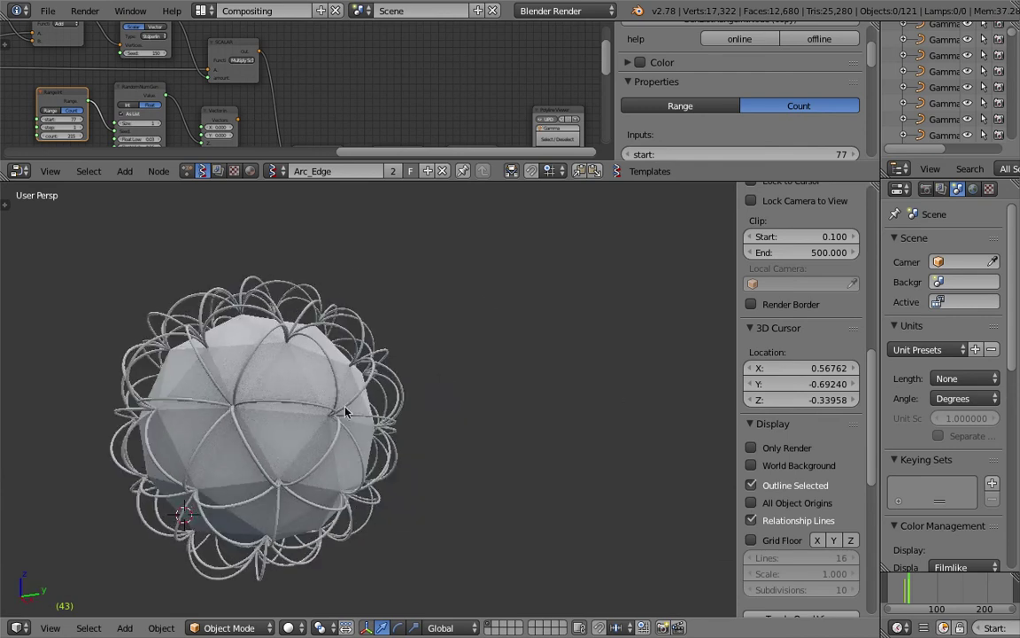
pyautogui.moveTo(519, 411); pyautogui.dragTo(603, 562, button='middle')
pyautogui.click(586, 473)
pyautogui.click(603, 561)
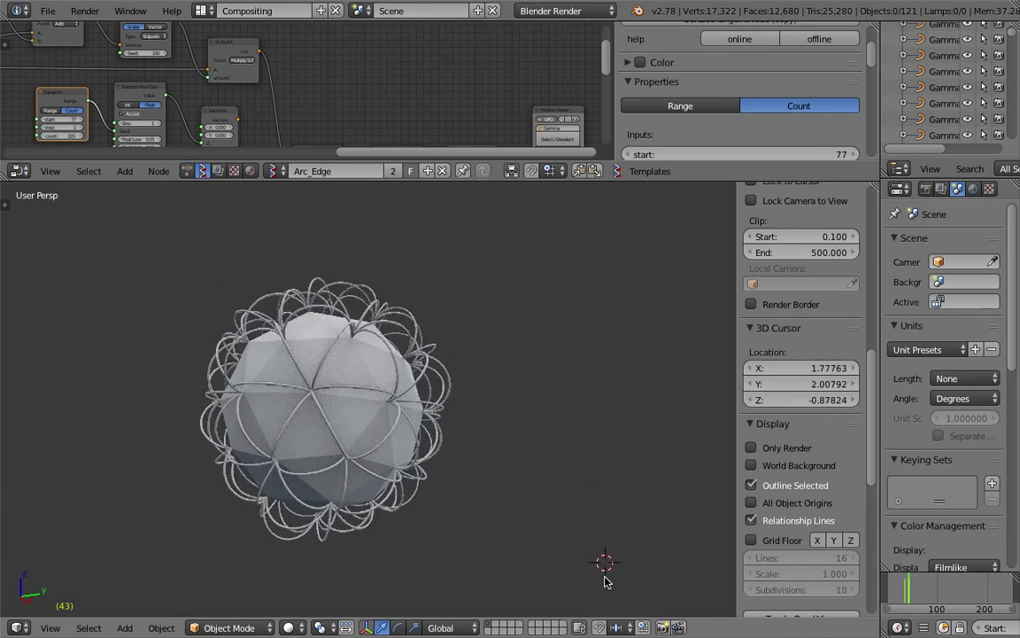